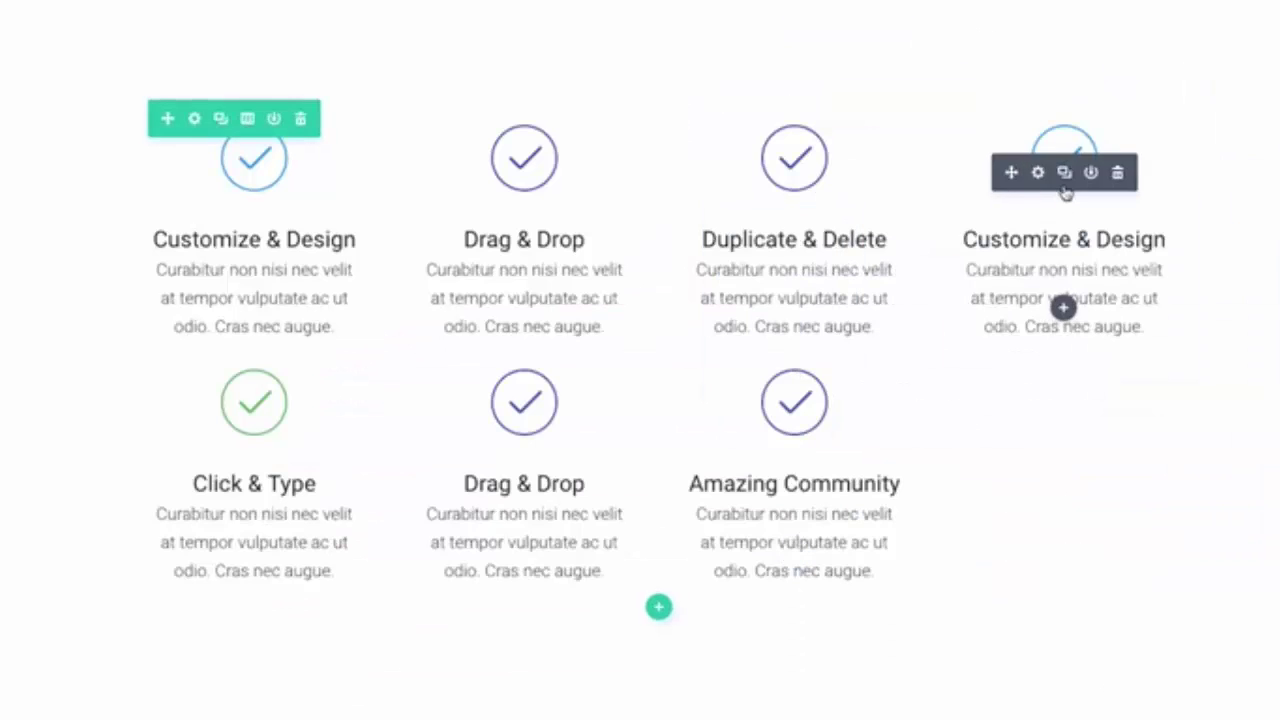
Duplicate the Customize & Design blurb module in the feature grid
right_click(1066, 172)
left_click(1063, 155)
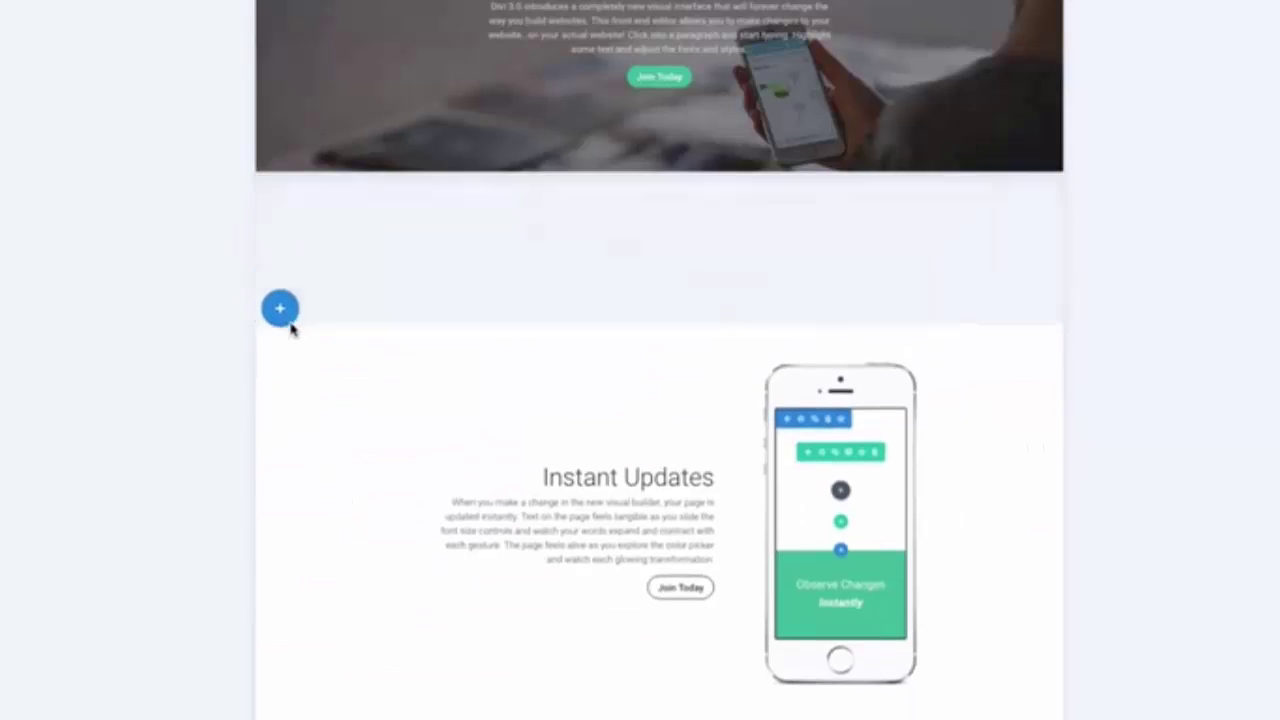
left_click_drag(289, 326, 366, 557)
scroll(366, 557, "down", 3)
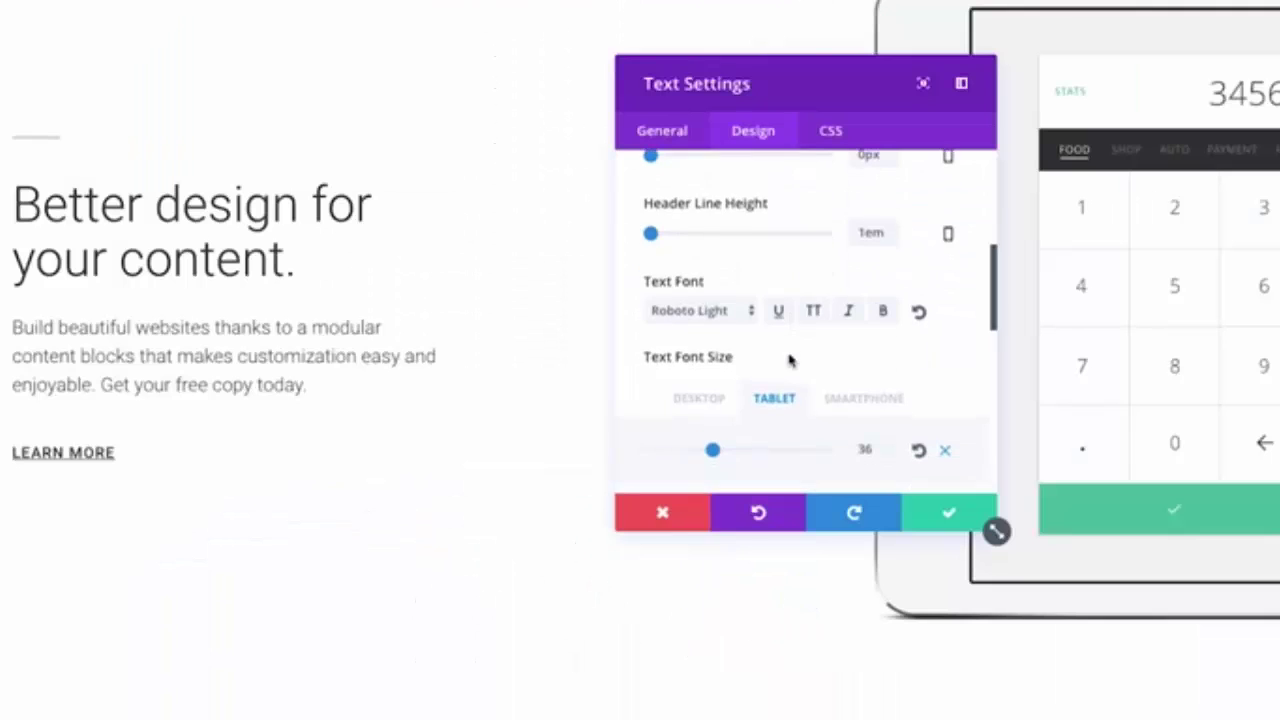
Change the "Better design for your content." text font and adjust the landing page section's magenta background colour
left_click(700, 308)
left_click(708, 238)
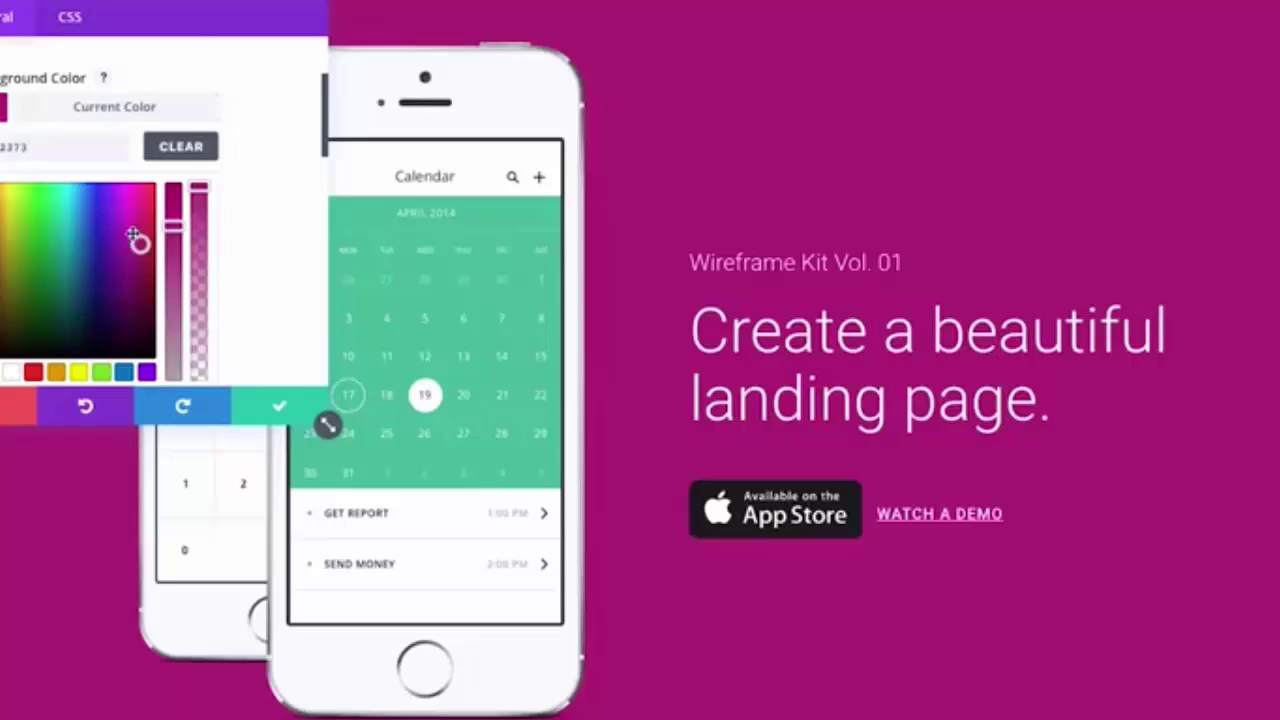
left_click_drag(137, 243, 149, 215)
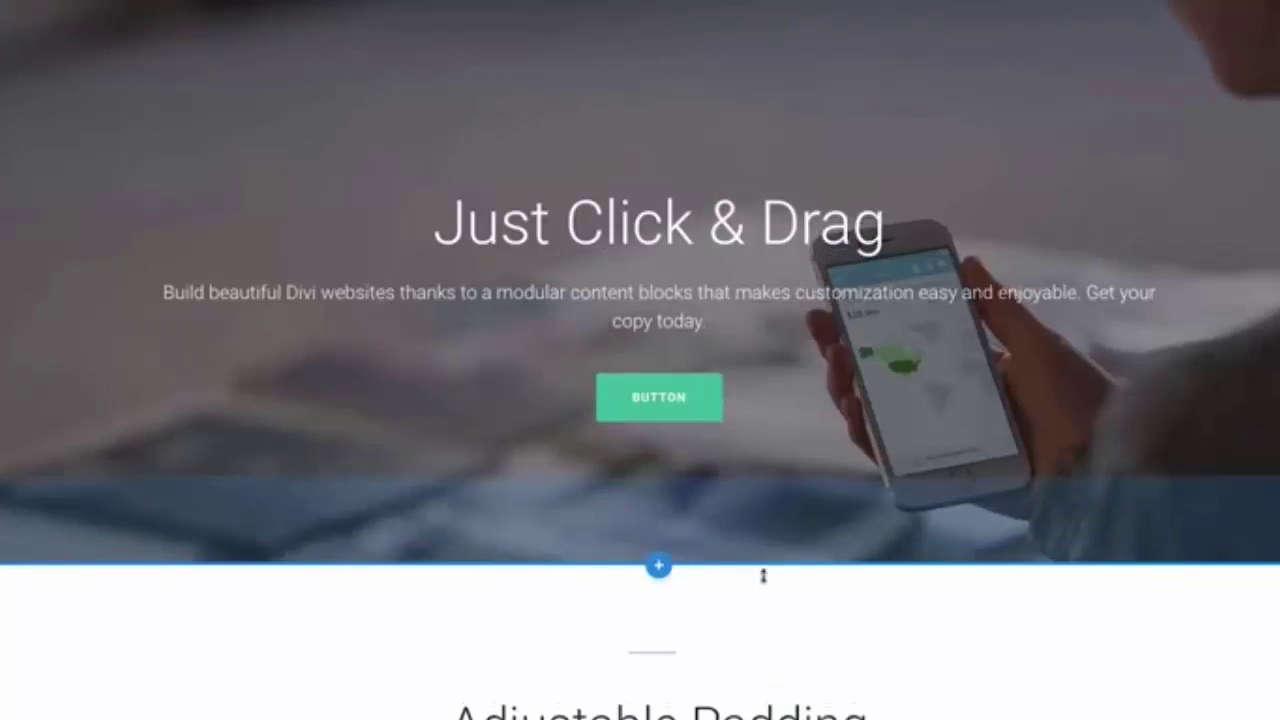
Increase the padding above the Visual Previews heading
scroll(763, 574, "down", 5)
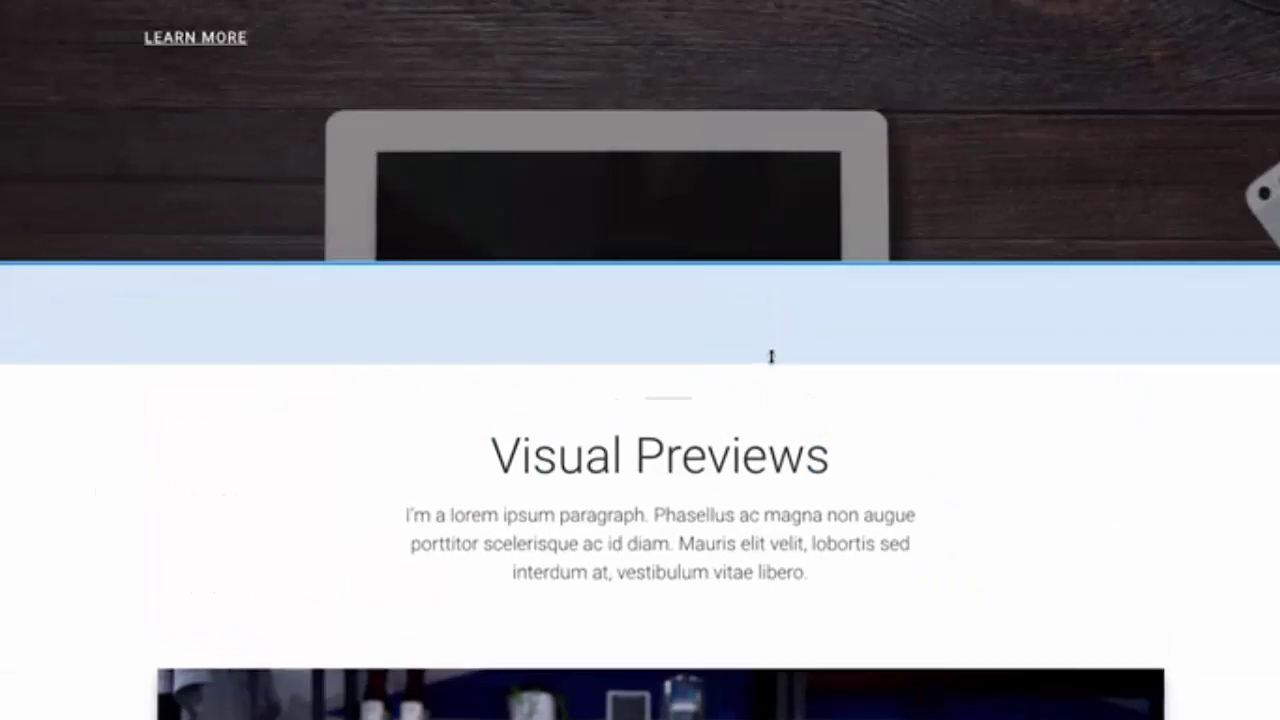
left_click_drag(771, 356, 766, 466)
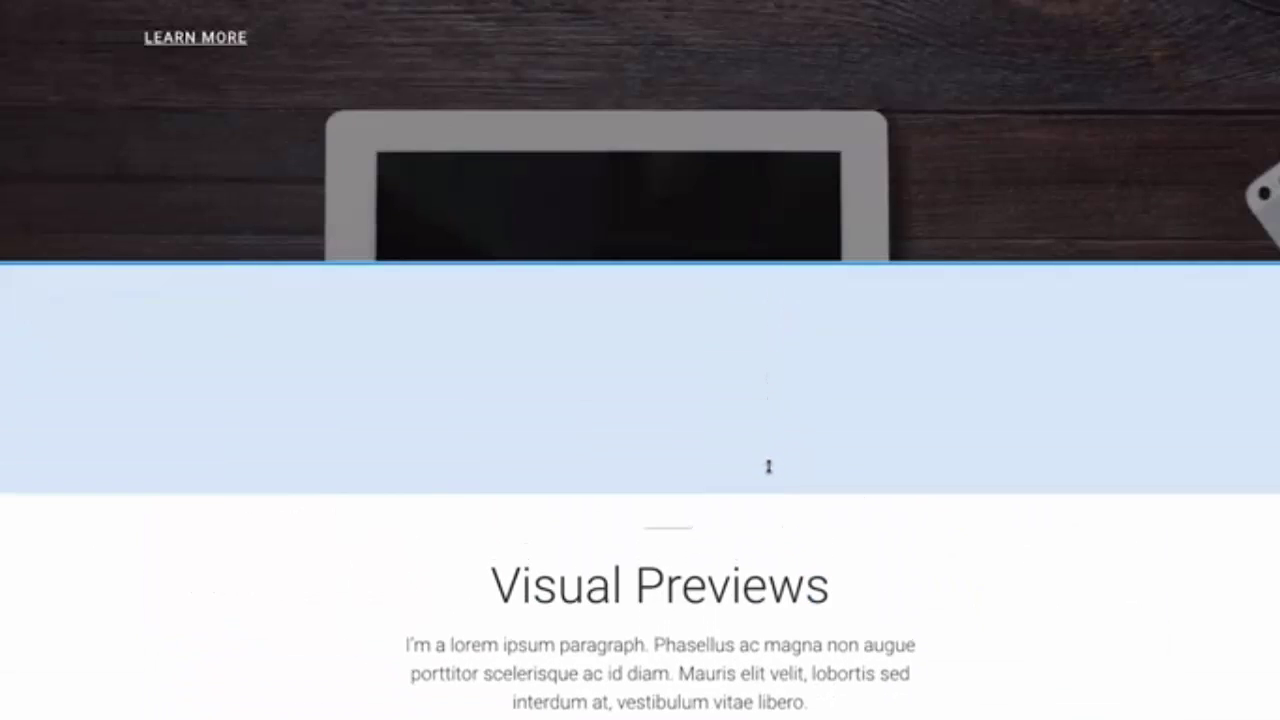
Insert a regular section with a one-column row and a Text module between the products and the "Built to influence." heading
left_click(46, 93)
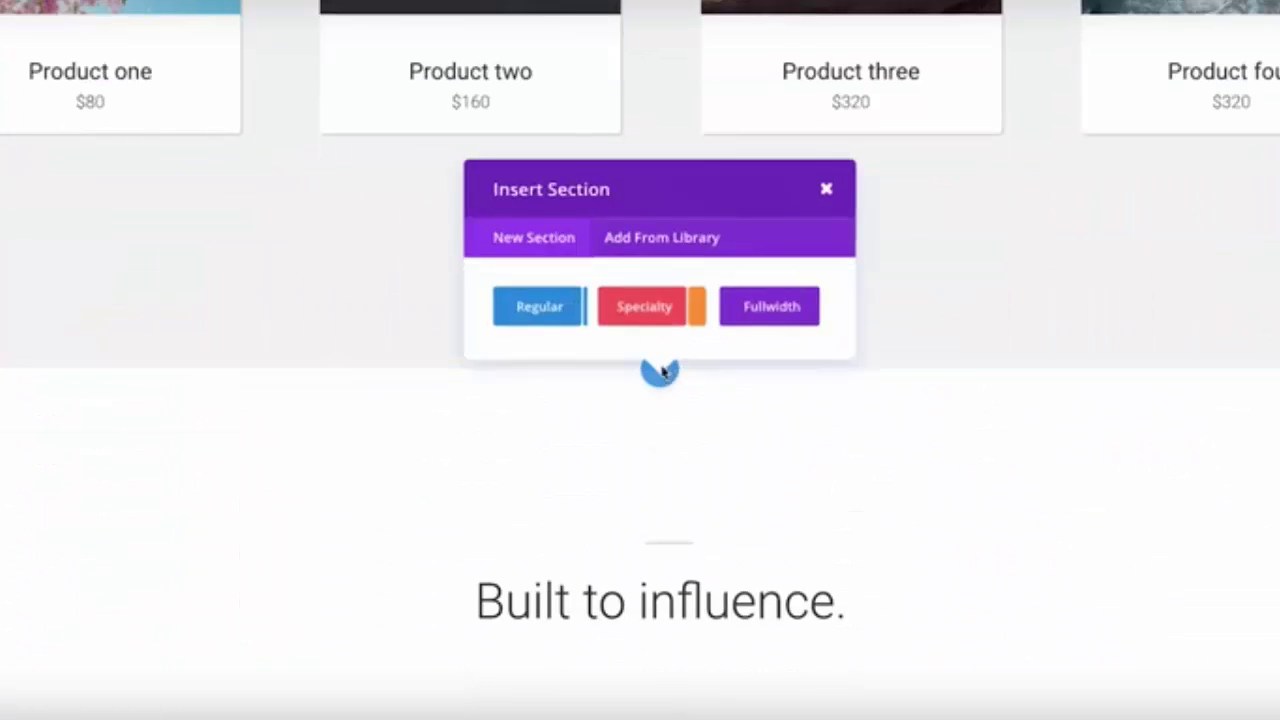
left_click(537, 305)
left_click(544, 300)
scroll(746, 426, "down", 5)
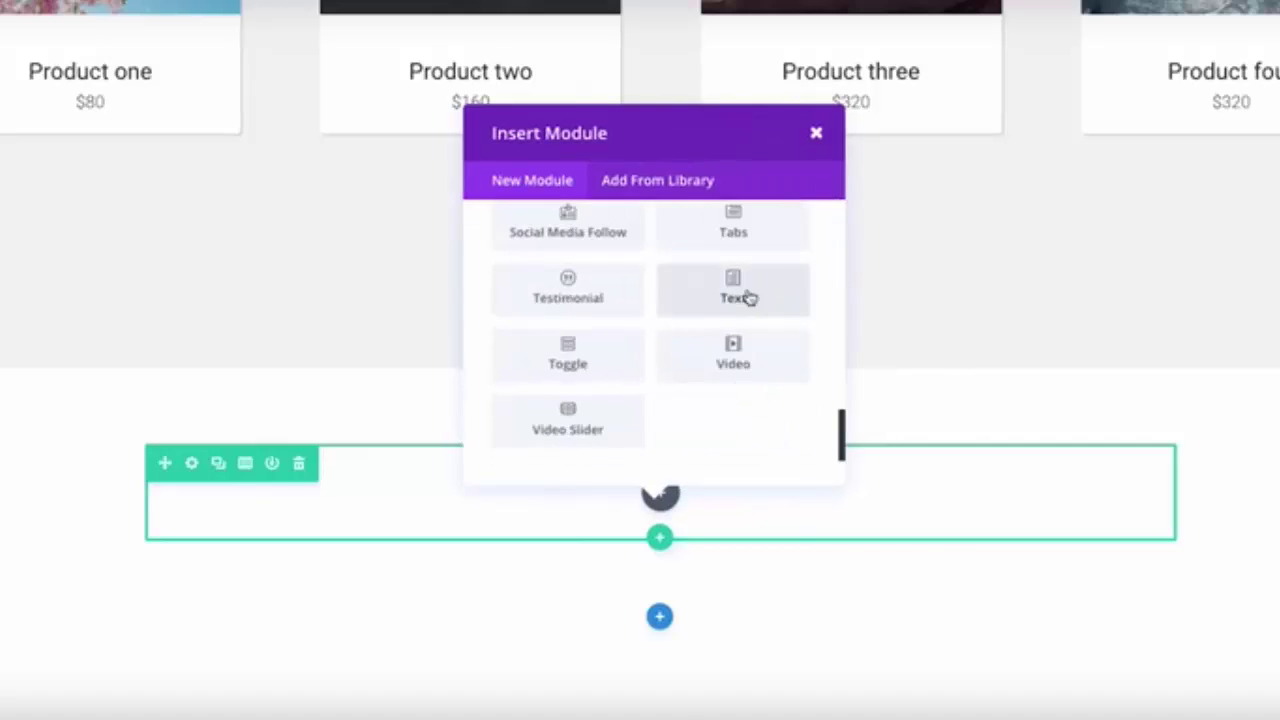
left_click(746, 297)
left_click_drag(261, 390, 1257, 549)
left_click(1240, 545)
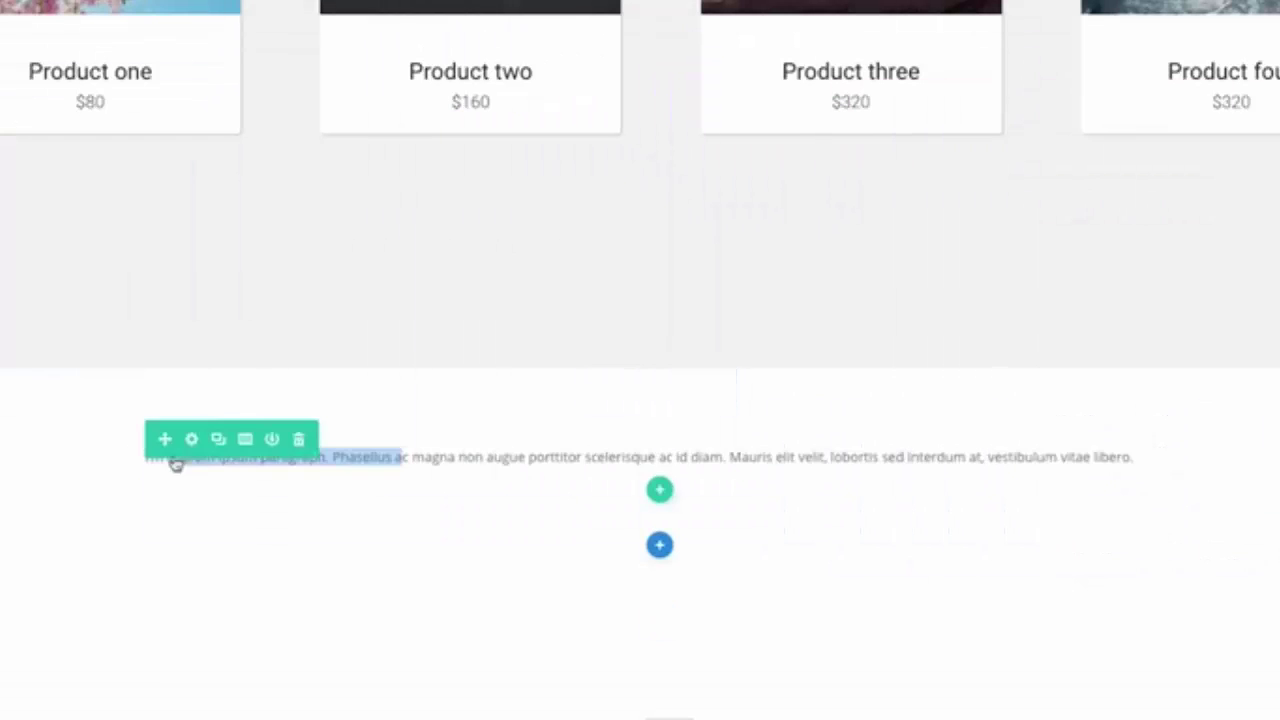
Add the line "Adding Text Is Easy" above the lorem ipsum paragraph in the new Text module
left_click(130, 458)
type("Adding Text Is Easy")
key("Return")
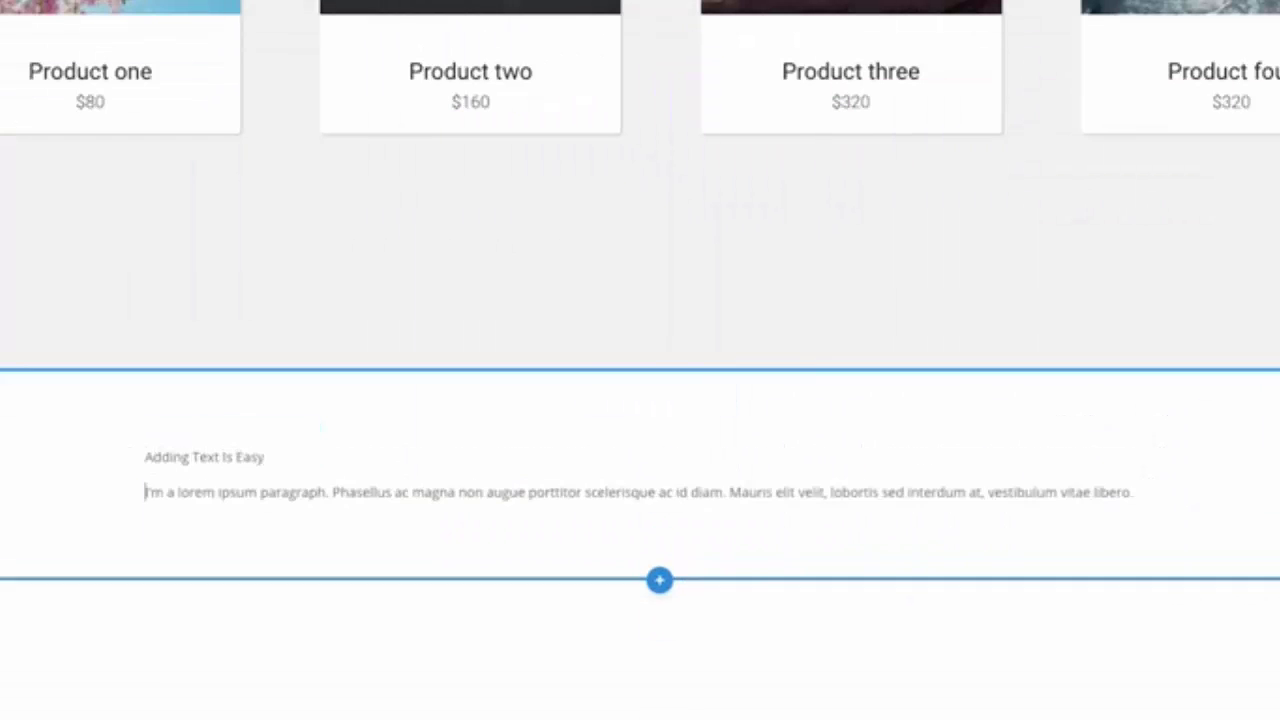
Centre the module's text, make "Adding Text Is Easy" an H1 heading and set the paragraph's font size to xx-large
key("ctrl+a")
left_click(591, 441)
left_click(564, 431)
left_click(678, 431)
left_click_drag(720, 456, 600, 456)
left_click(769, 403)
left_click(697, 190)
triple_click(808, 494)
left_click_drag(809, 440, 942, 440)
Enlarge the header font size in the Text module's design settings and save the module
left_click(966, 232)
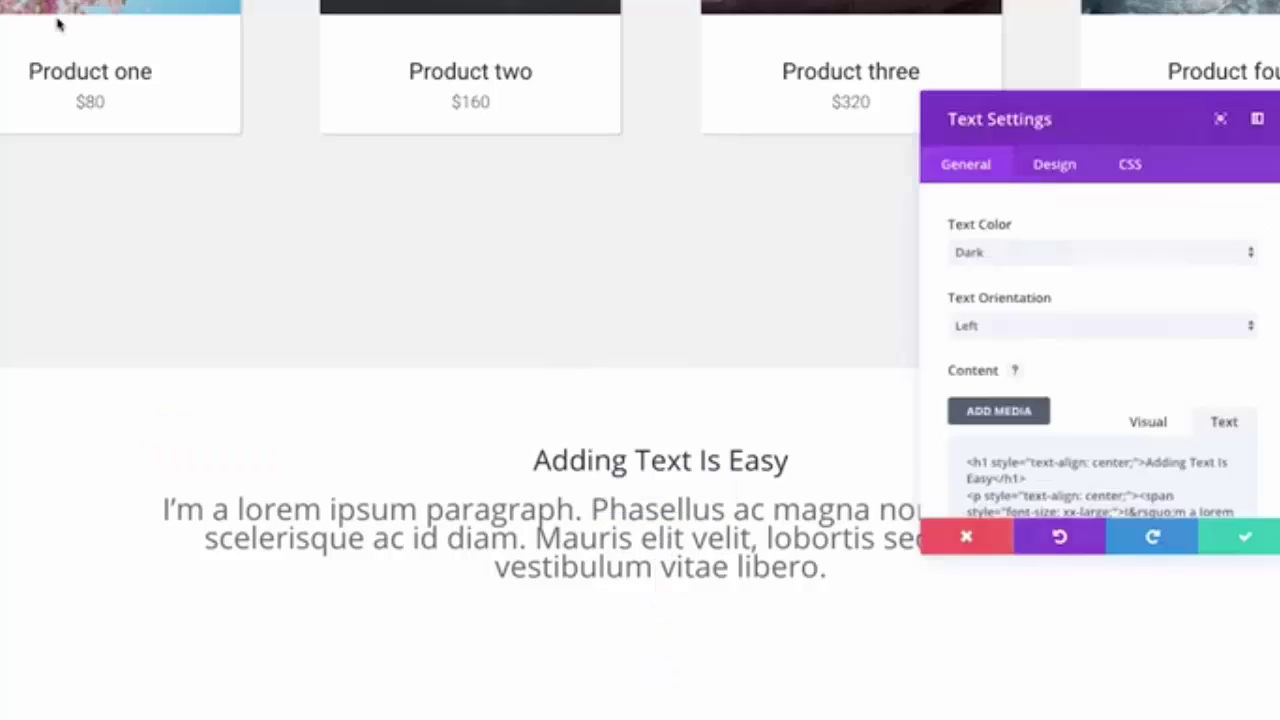
left_click(1053, 160)
left_click_drag(1025, 405, 1075, 403)
left_click(1248, 542)
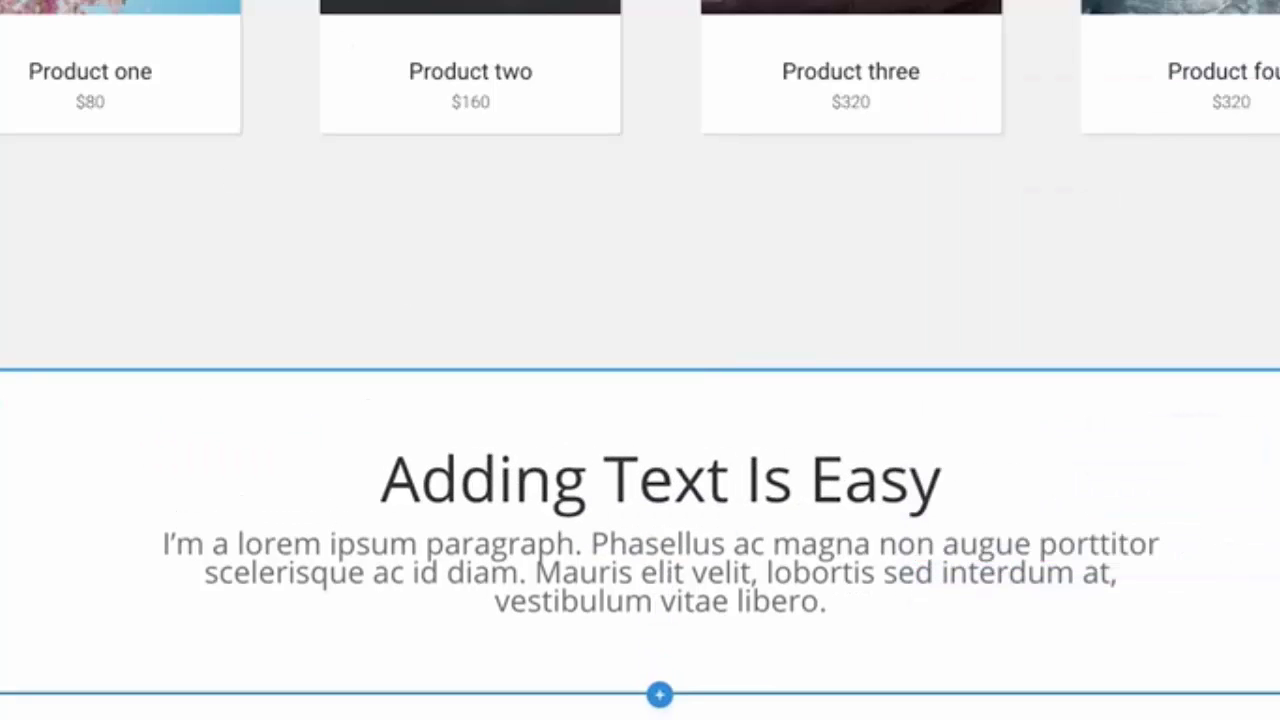
Set the uploaded image 08.jpg as the new section's background image and save the section settings
left_click(1160, 207)
left_click(960, 251)
left_click(1060, 277)
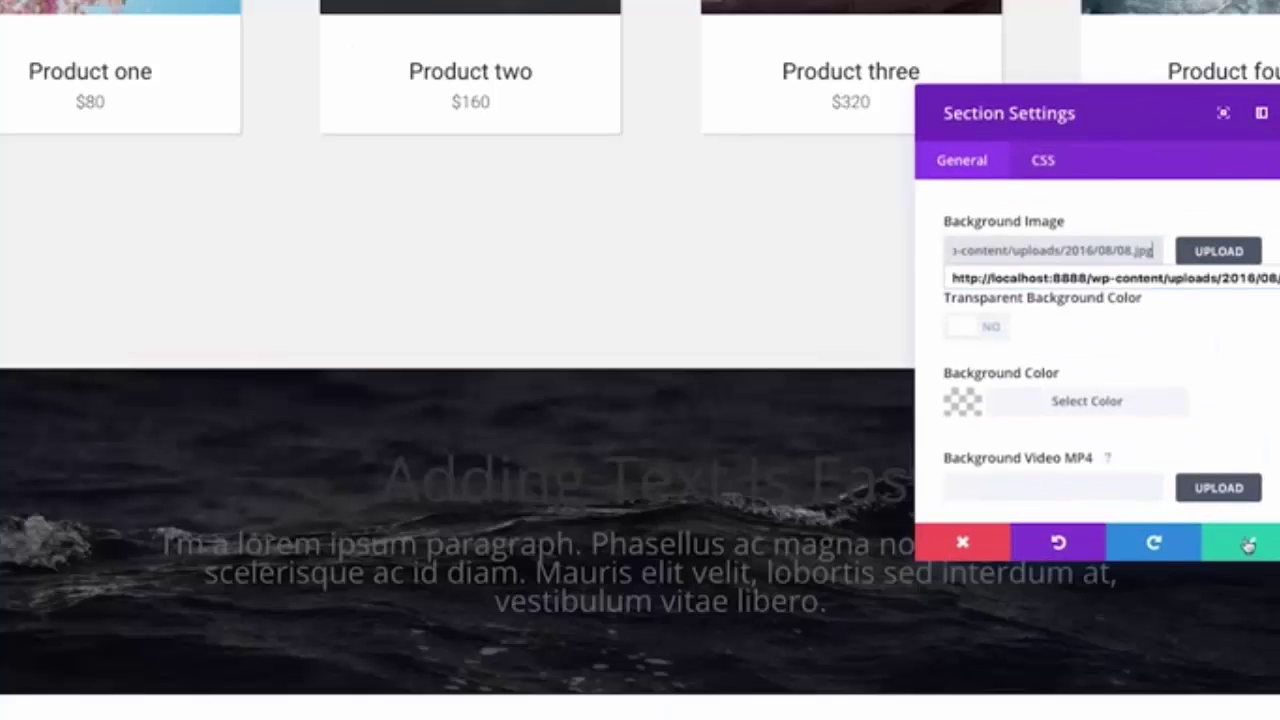
left_click(1248, 542)
Recolour the heading and paragraph over the ocean background to white
left_click(740, 575)
key("ctrl+a")
left_click(812, 553)
left_click(777, 366)
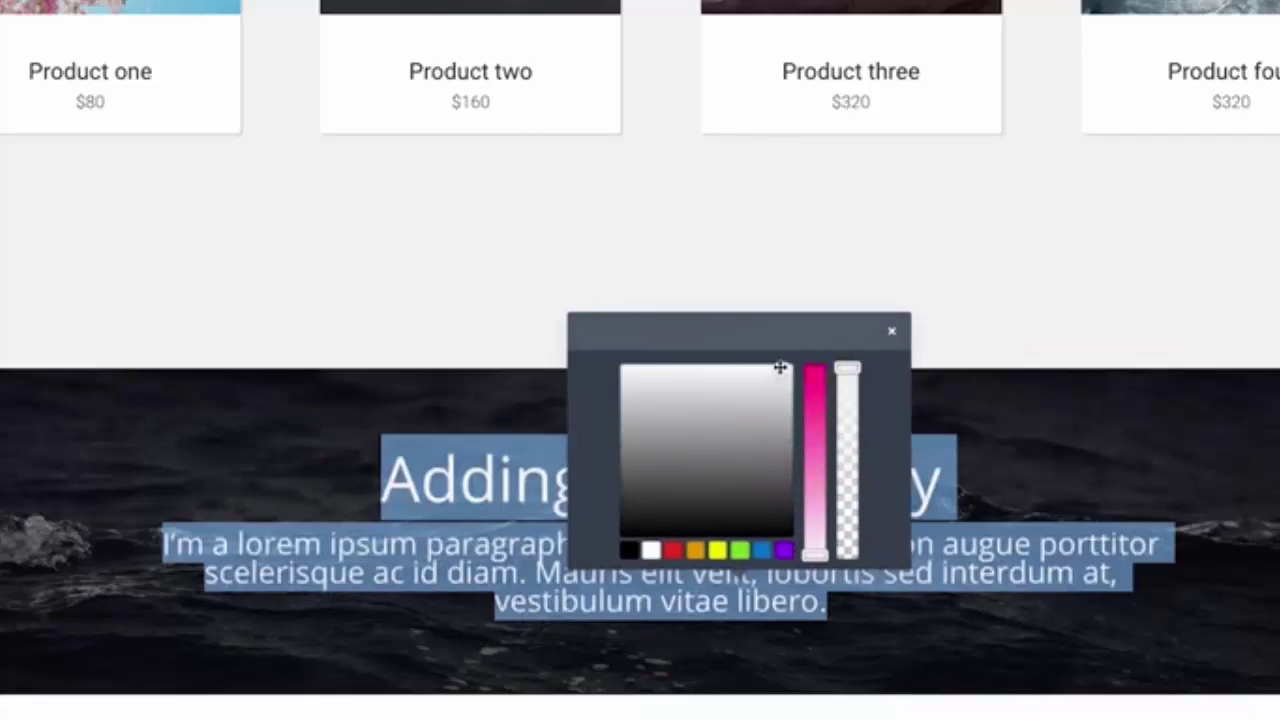
left_click(895, 335)
Increase the top and bottom padding of the "Adding Text Is Easy" section
scroll(1117, 571, "down", 2)
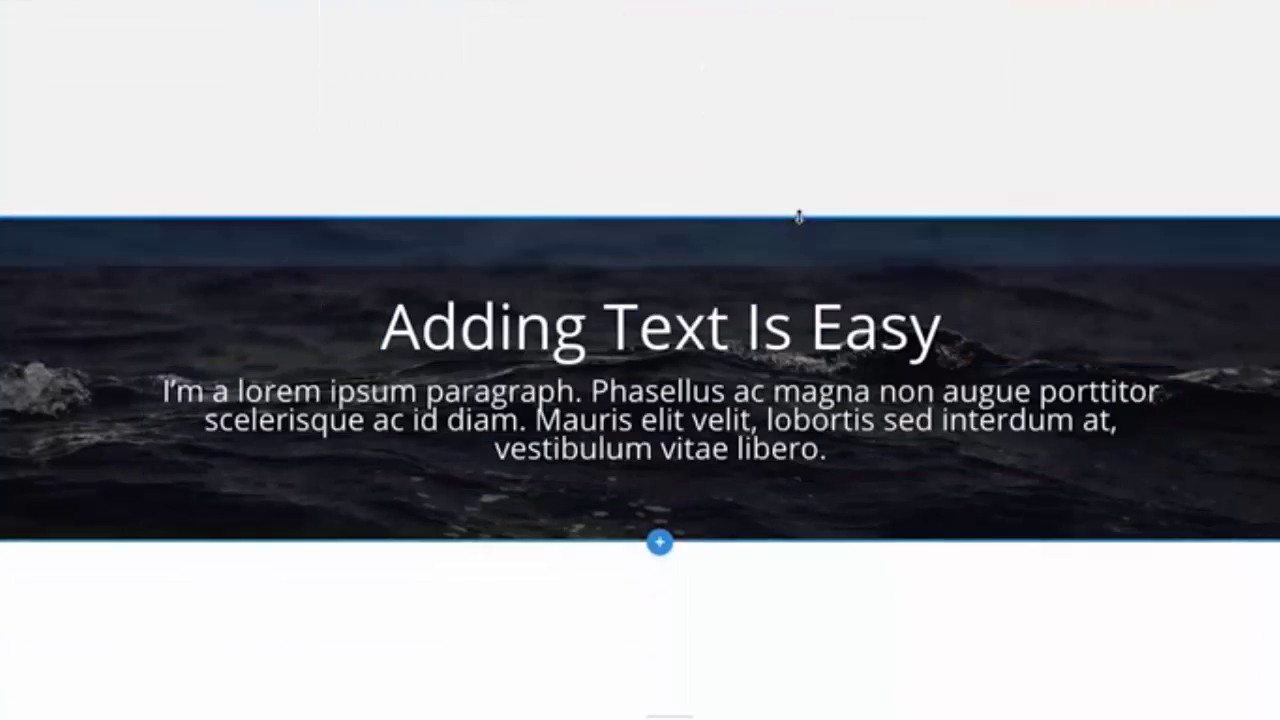
left_click_drag(797, 211, 794, 369)
scroll(801, 449, "down", 3)
left_click_drag(801, 449, 801, 614)
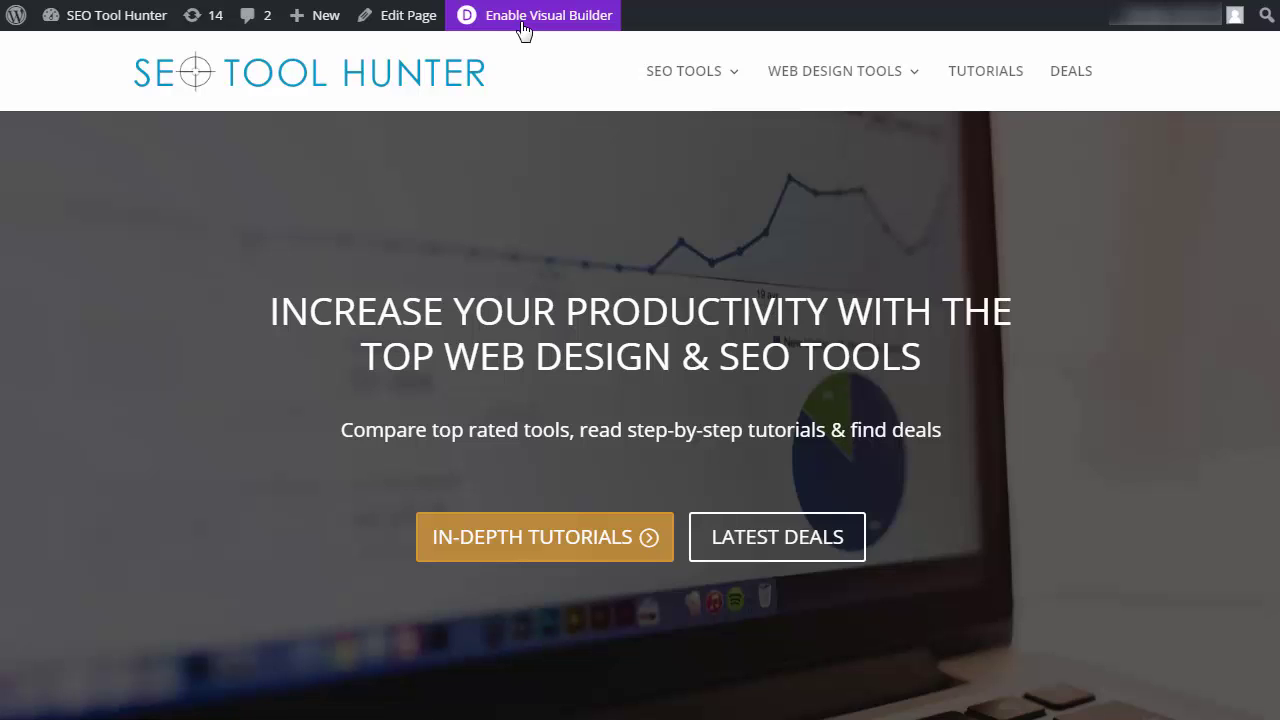
Enable the Visual Builder and replace the homepage hero heading with "FIND NEW WEB DESIGN & SEO TOOLS"
left_click(520, 22)
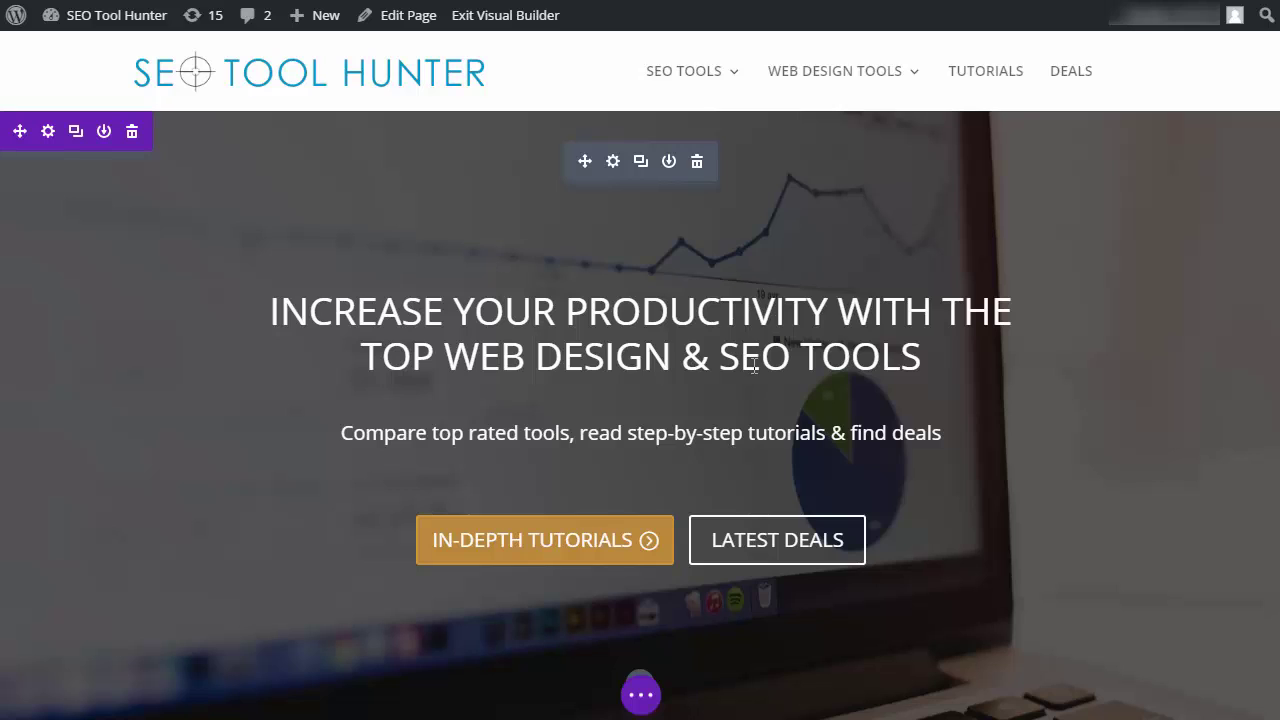
double_click(918, 360)
left_click_drag(620, 412, 270, 313)
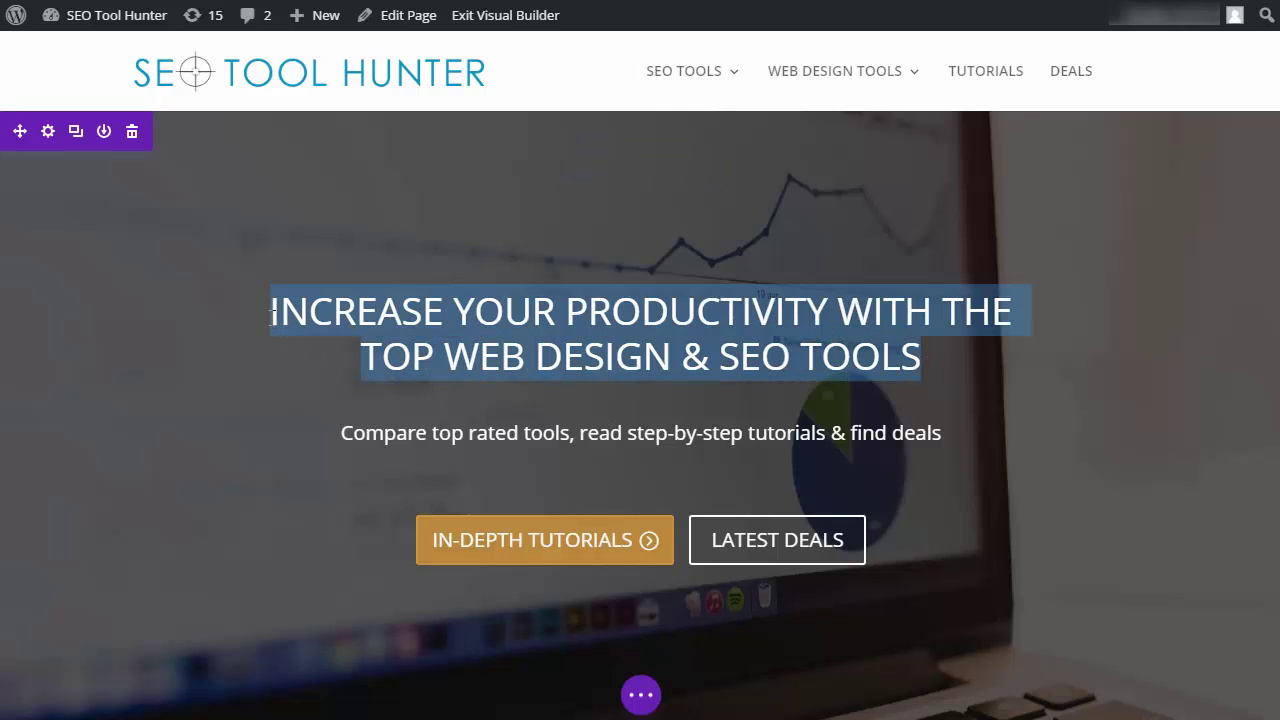
type("FIND NEW WEB DESIGN")
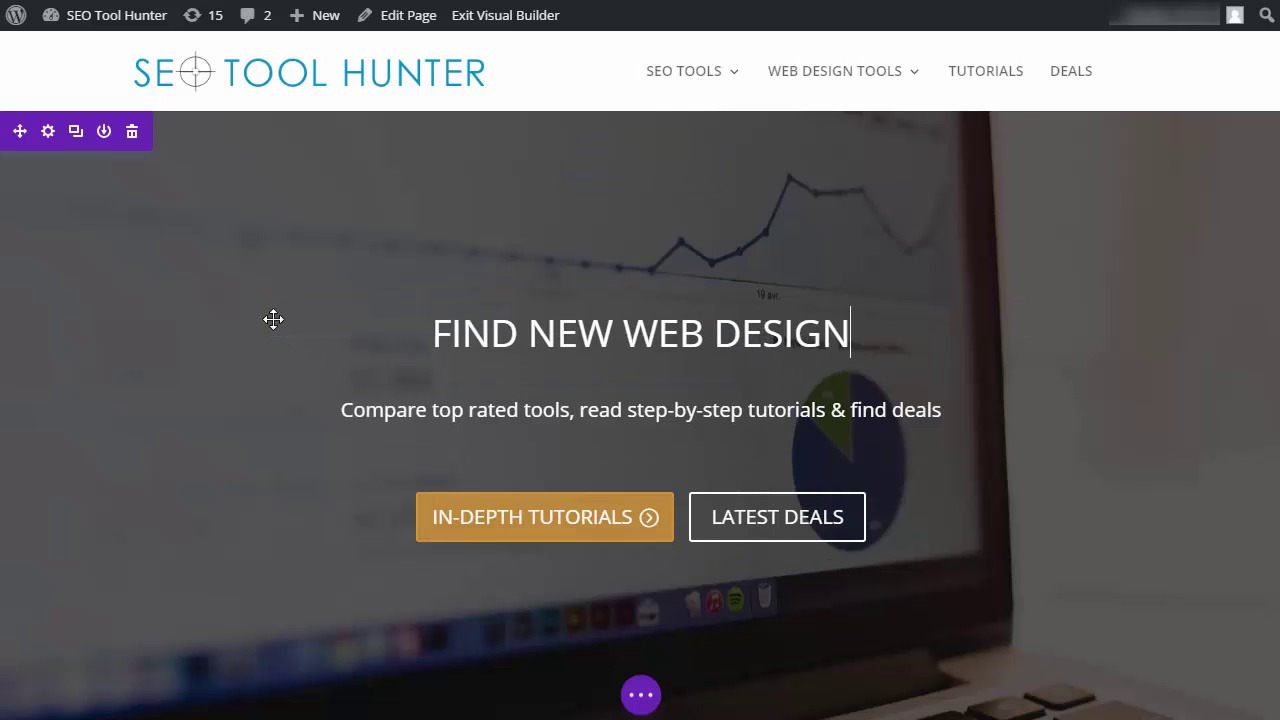
type(" & SEO TOOLS")
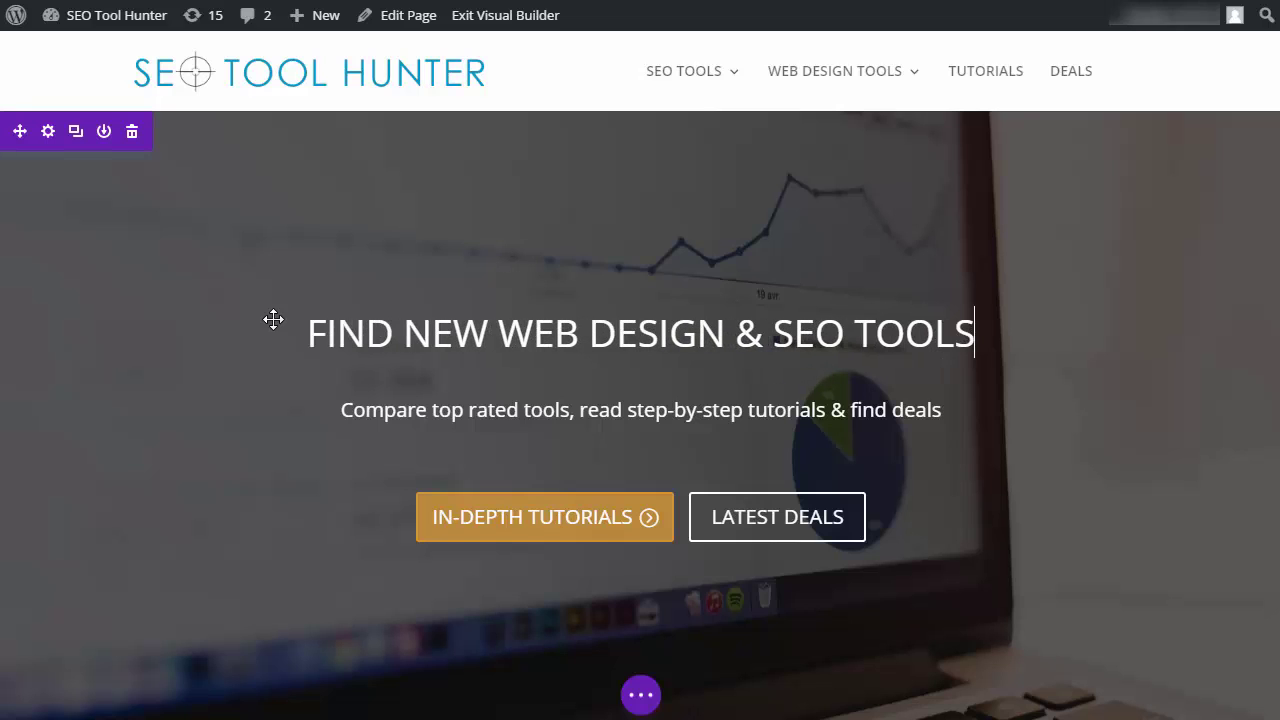
Expand the Visual Builder's page controls to see its layout, device view and save options
left_click(641, 694)
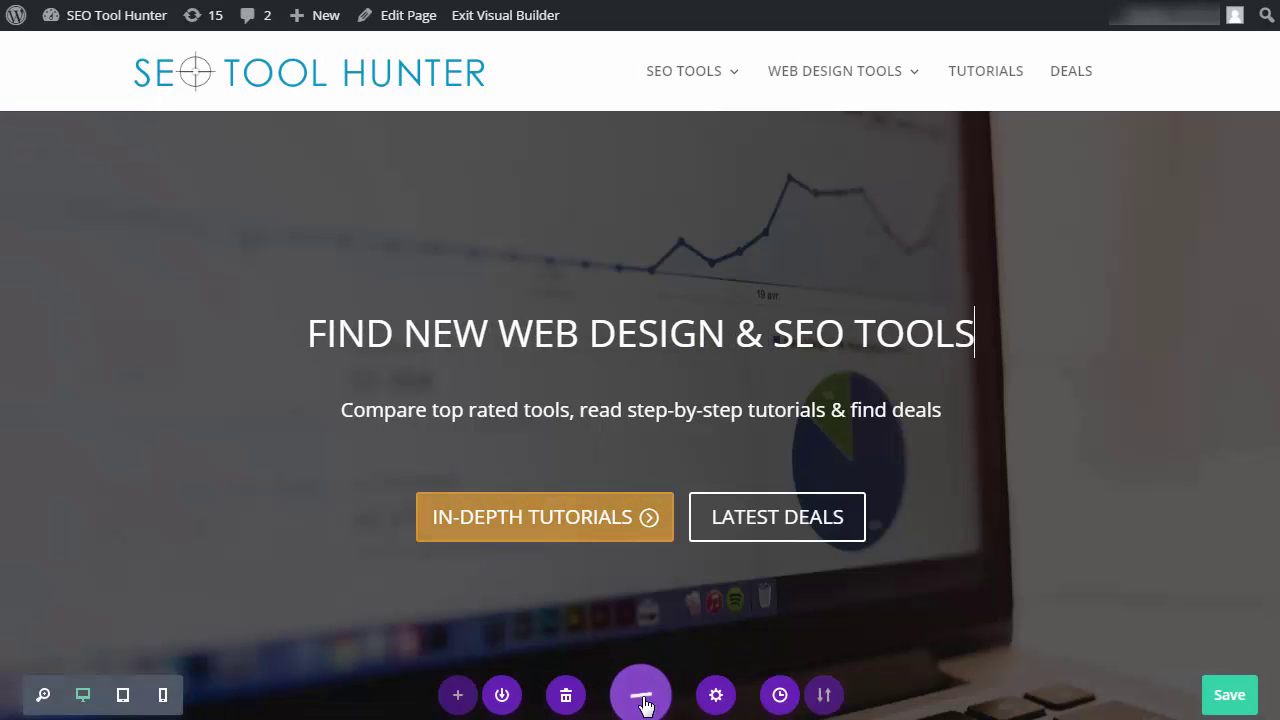
left_click(645, 700)
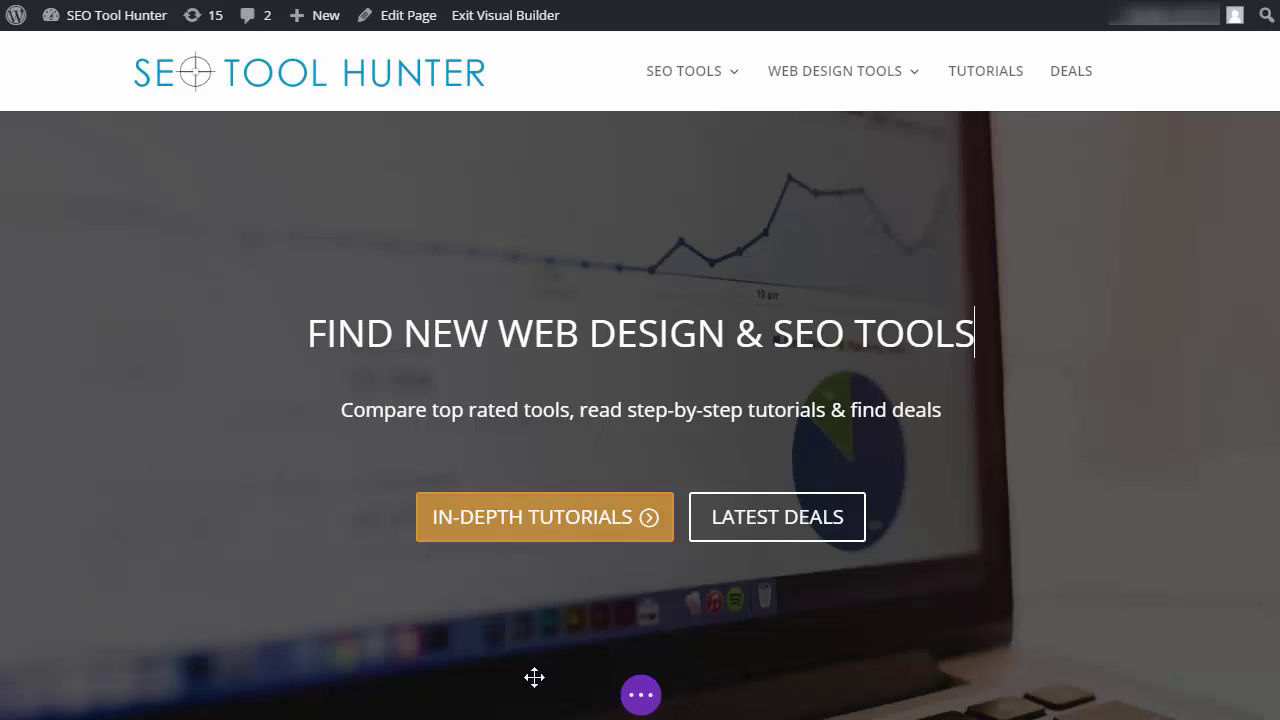
left_click(656, 704)
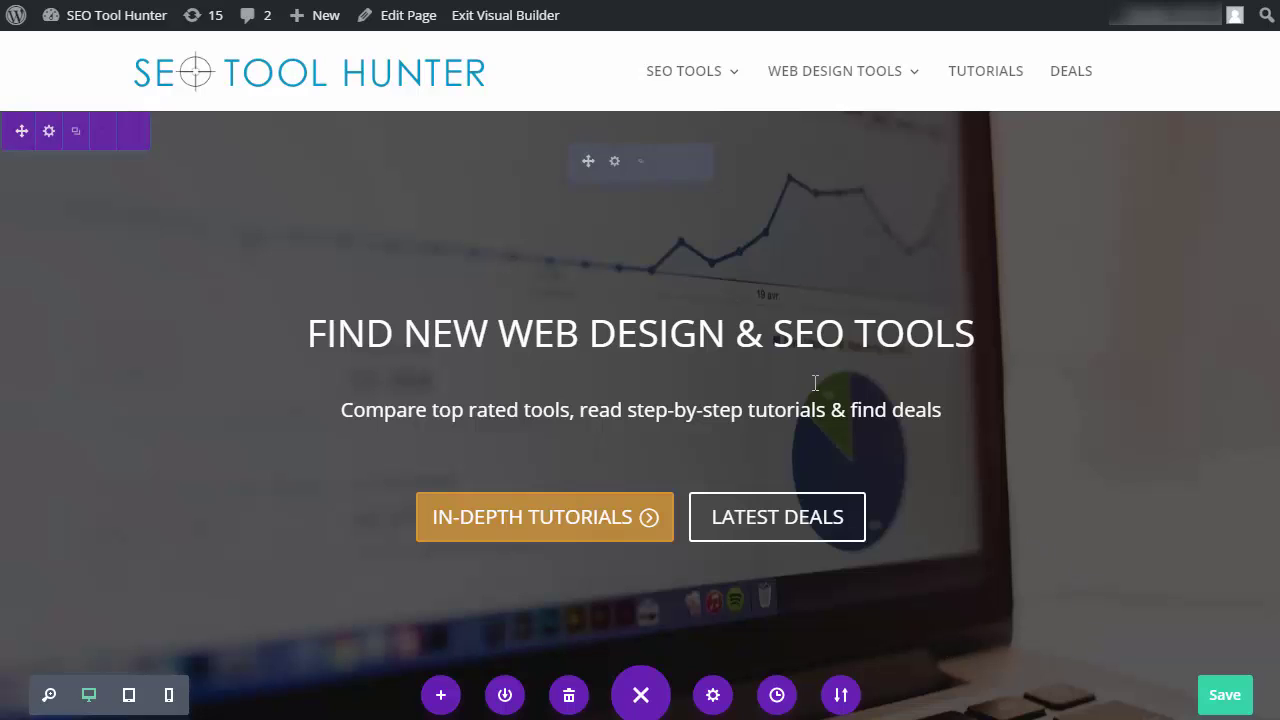
left_click_drag(731, 347, 591, 363)
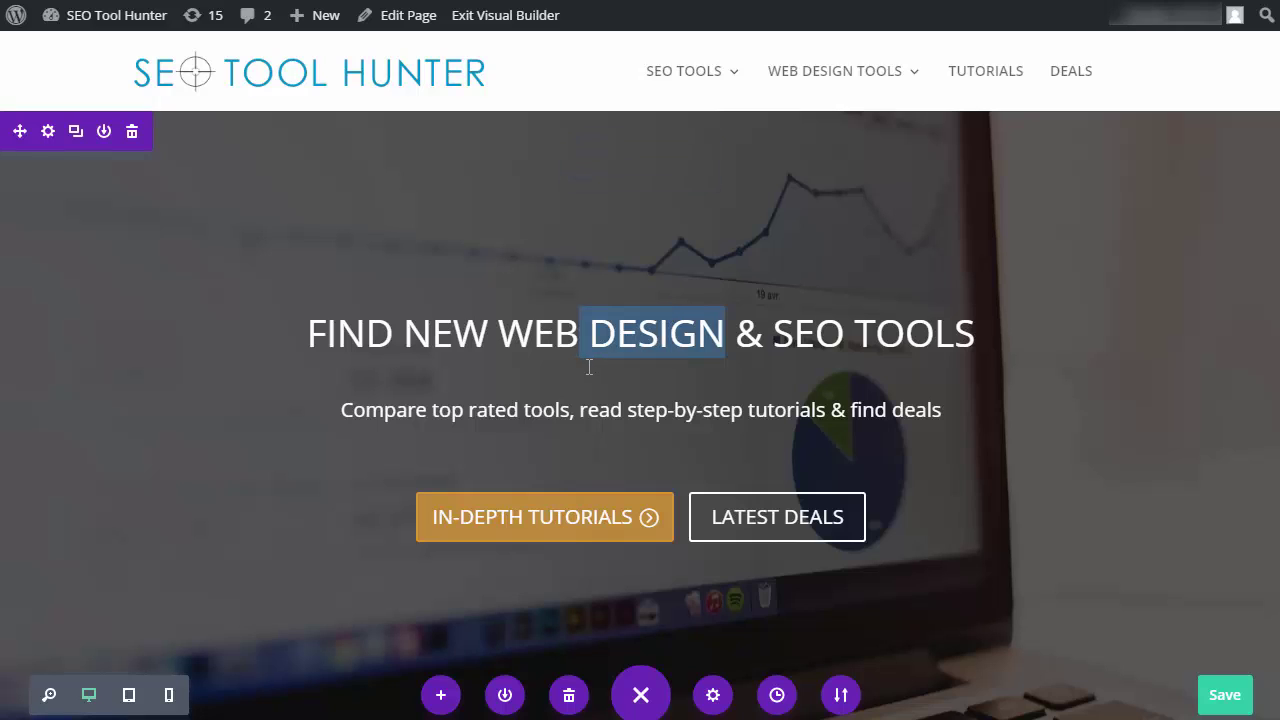
left_click(591, 345)
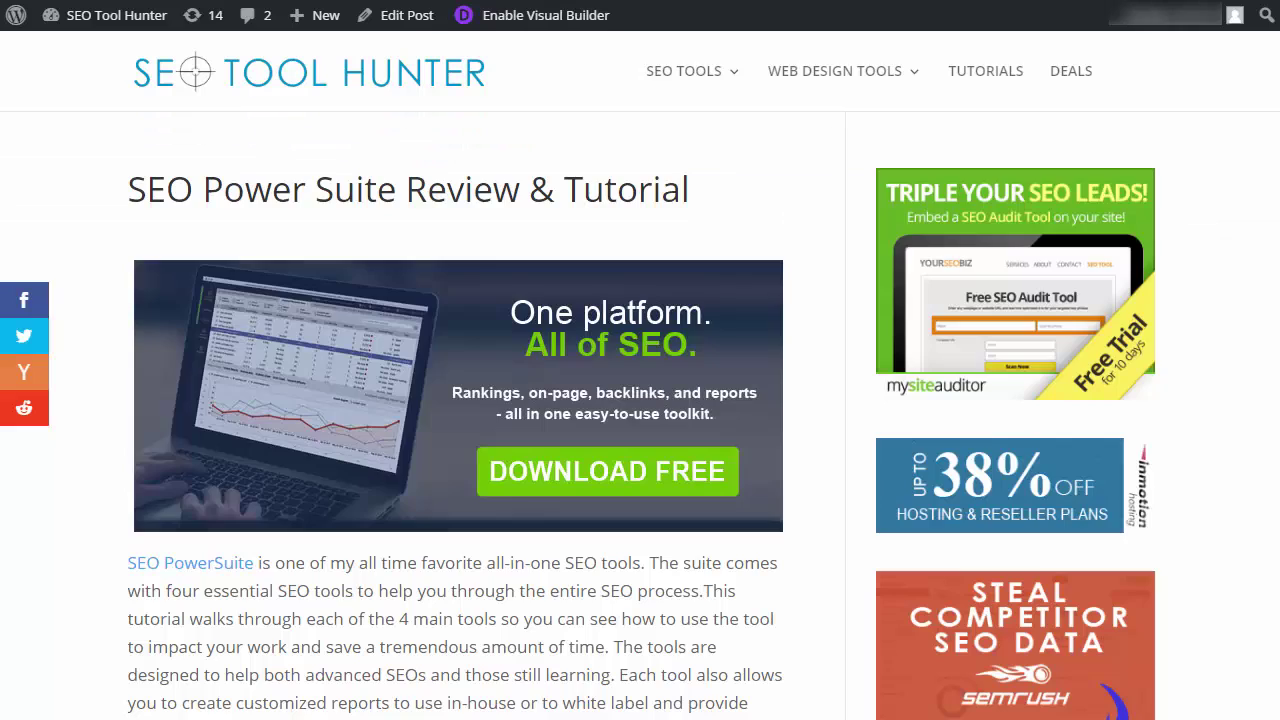
mouse_move(684, 70)
scroll(820, 250, "down", 5)
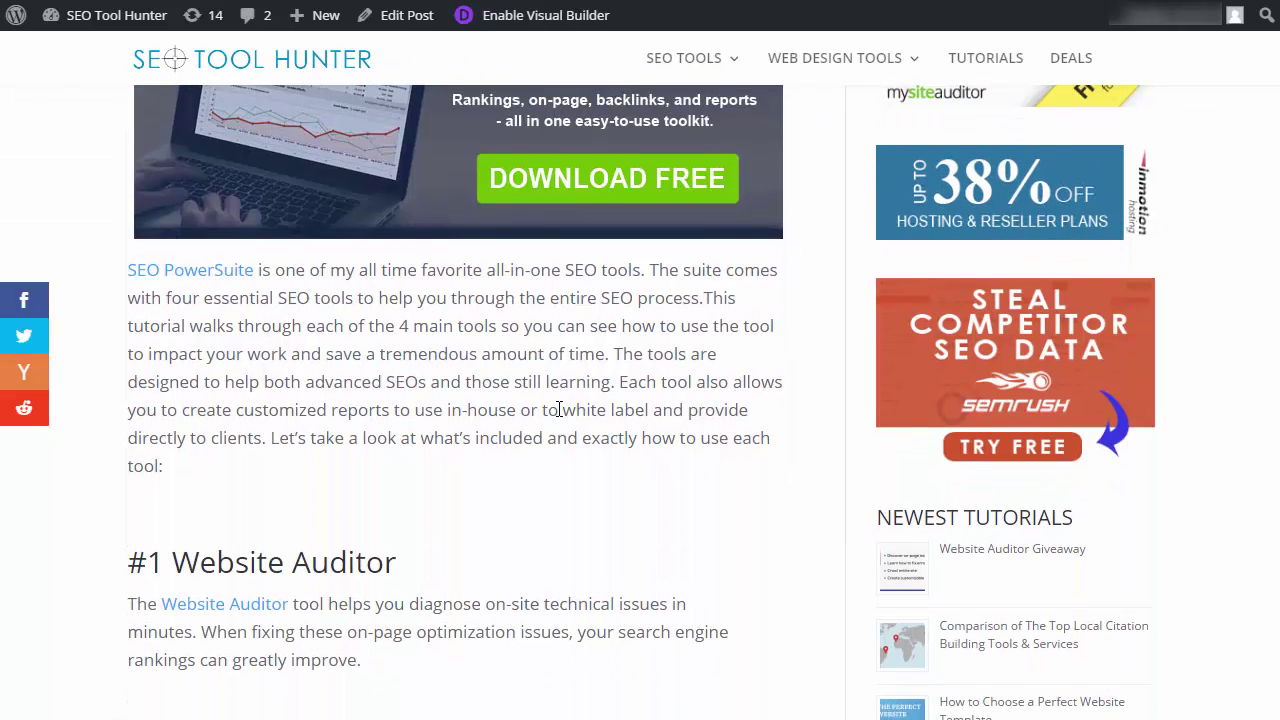
left_click_drag(564, 418, 658, 423)
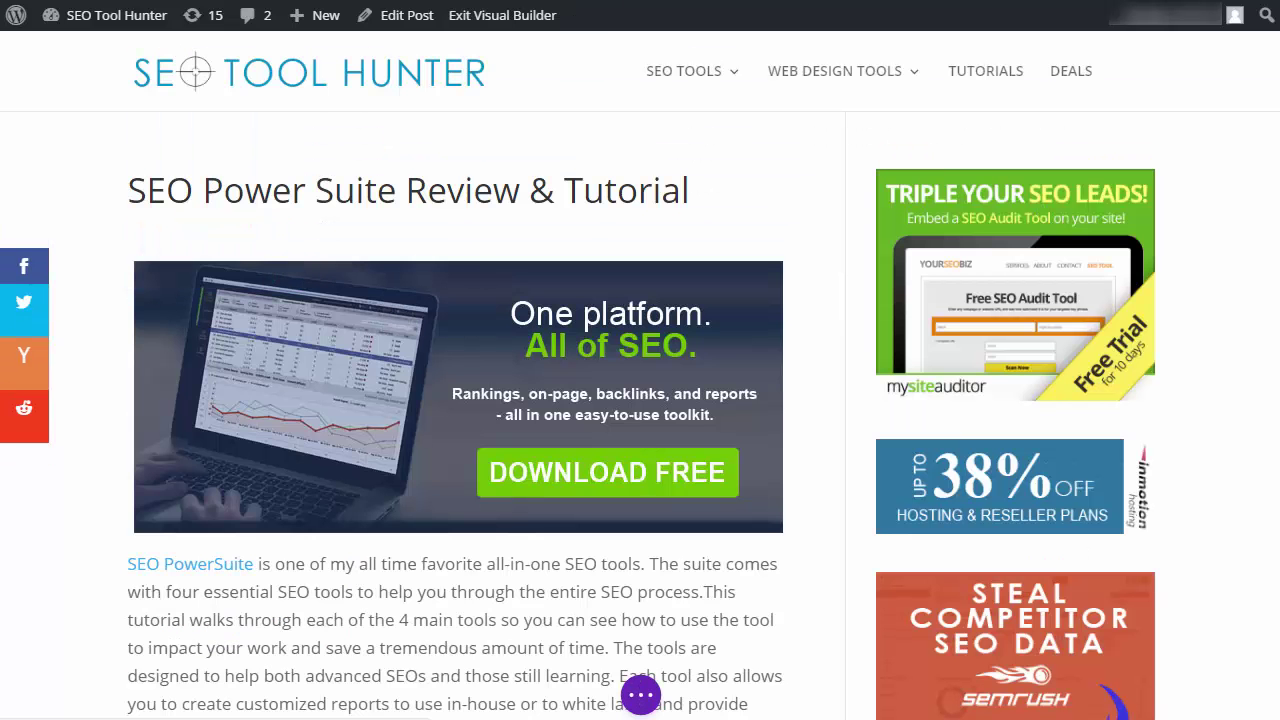
Make "white label" bold in the intro paragraph of the SEO Power Suite post, leaving the link option unused
scroll(640, 430, "down", 3)
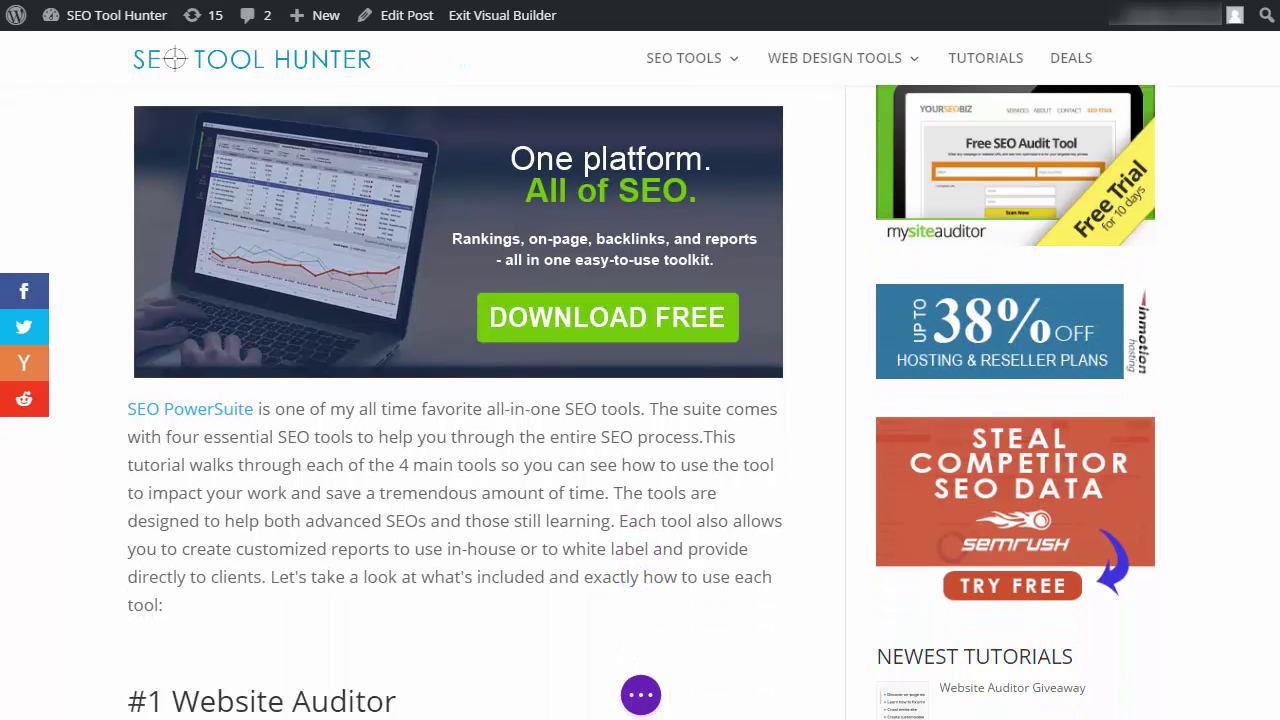
scroll(822, 228, "down", 4)
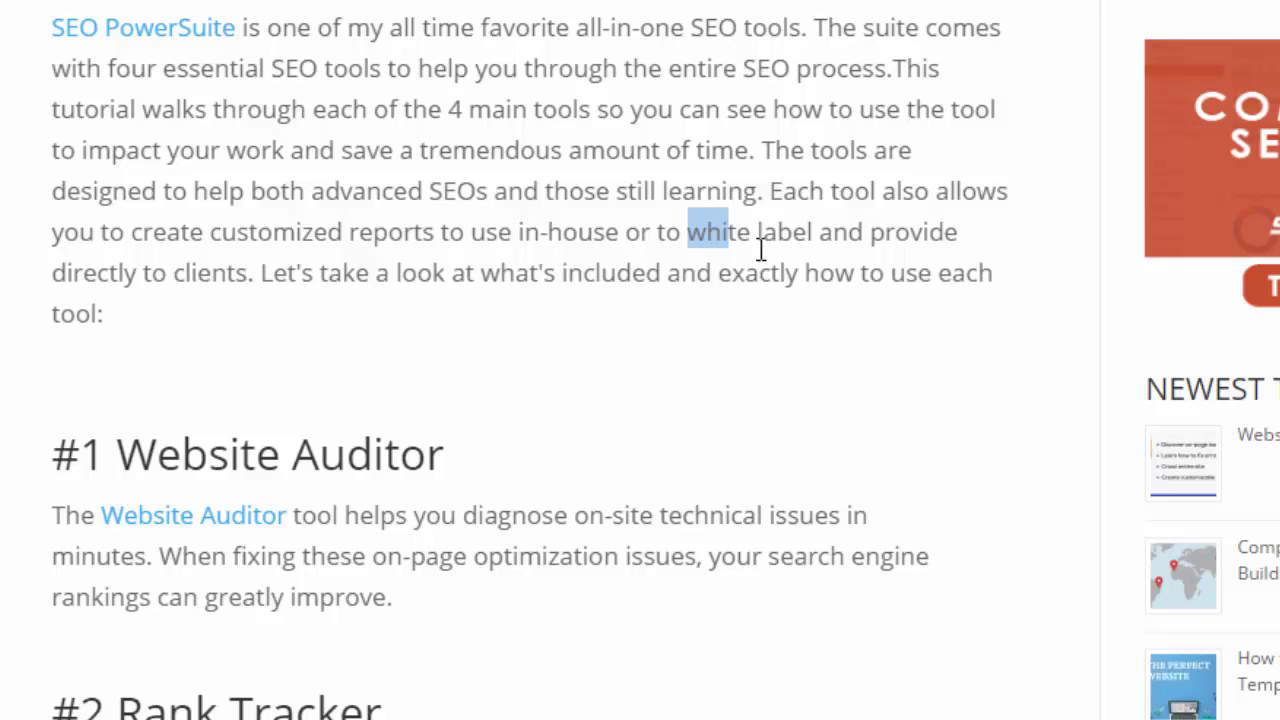
left_click_drag(760, 249, 825, 249)
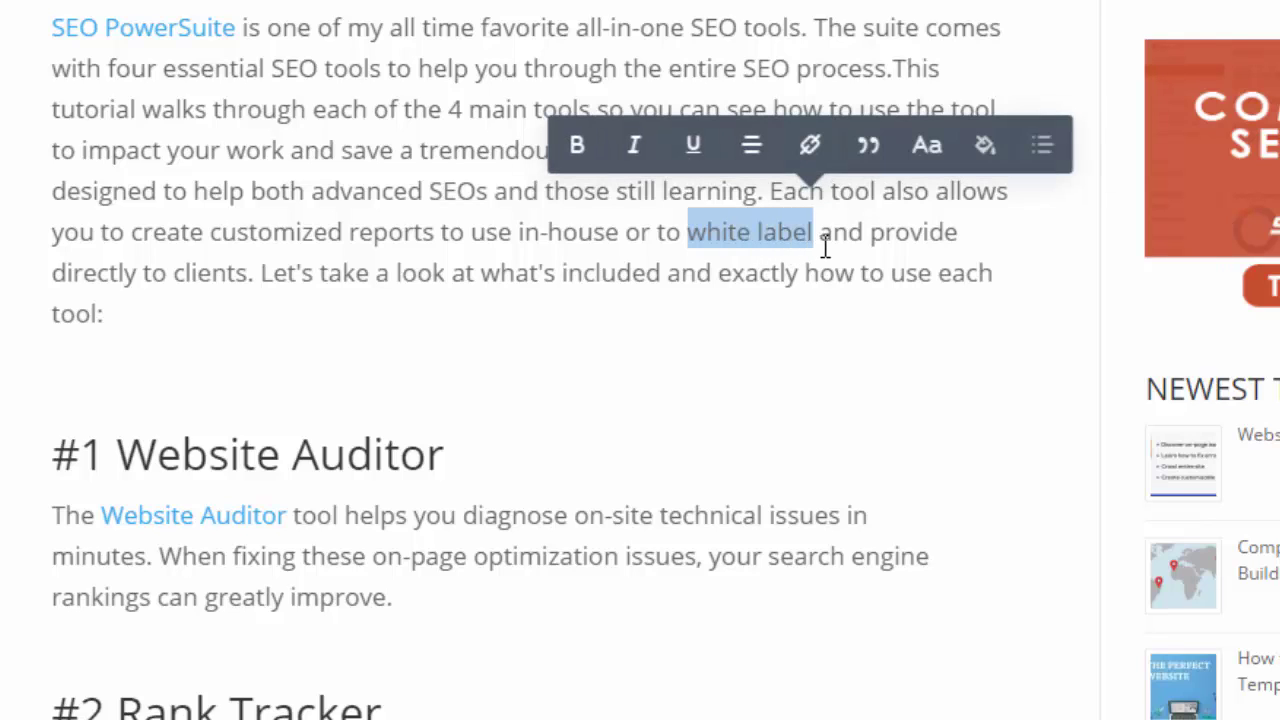
left_click(585, 150)
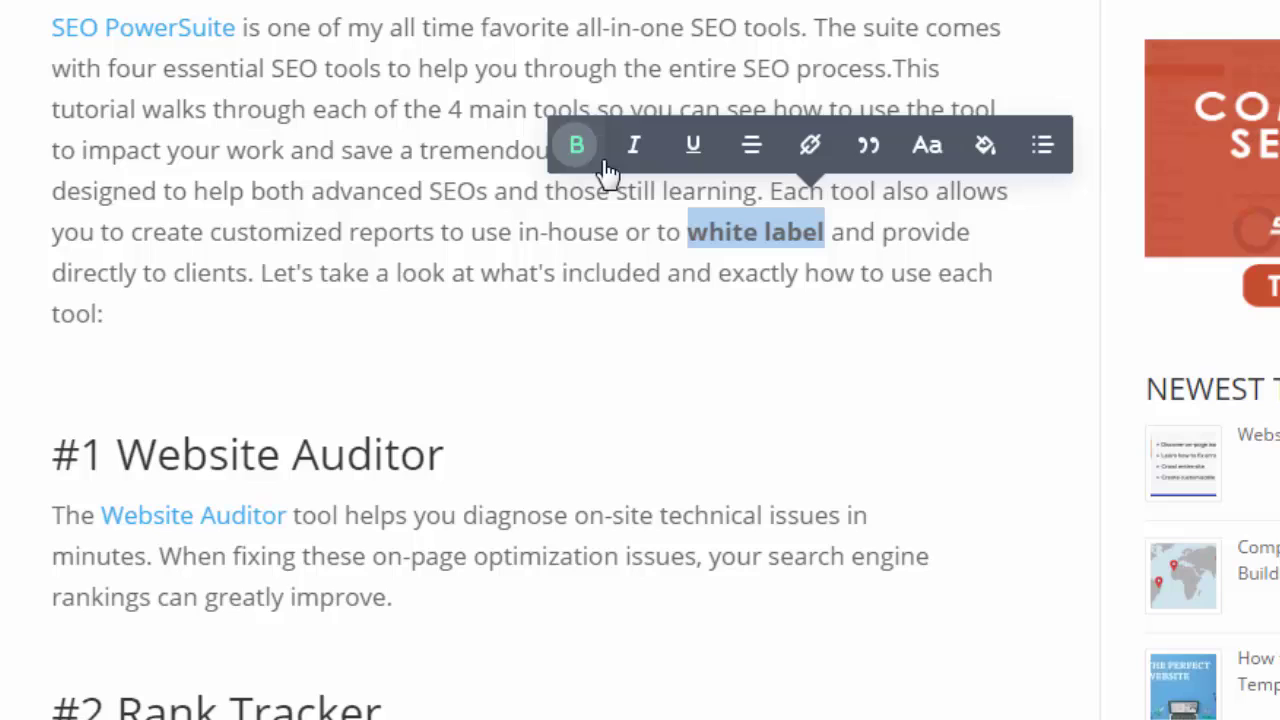
left_click(820, 152)
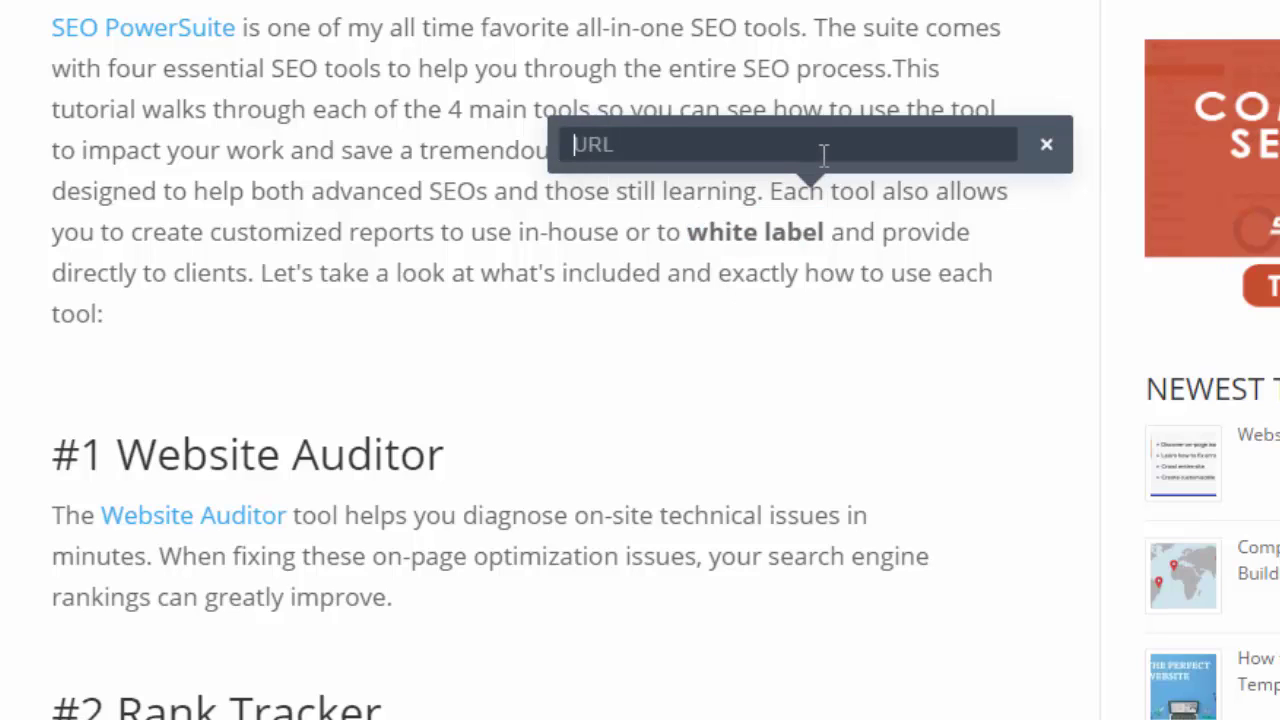
left_click(1047, 147)
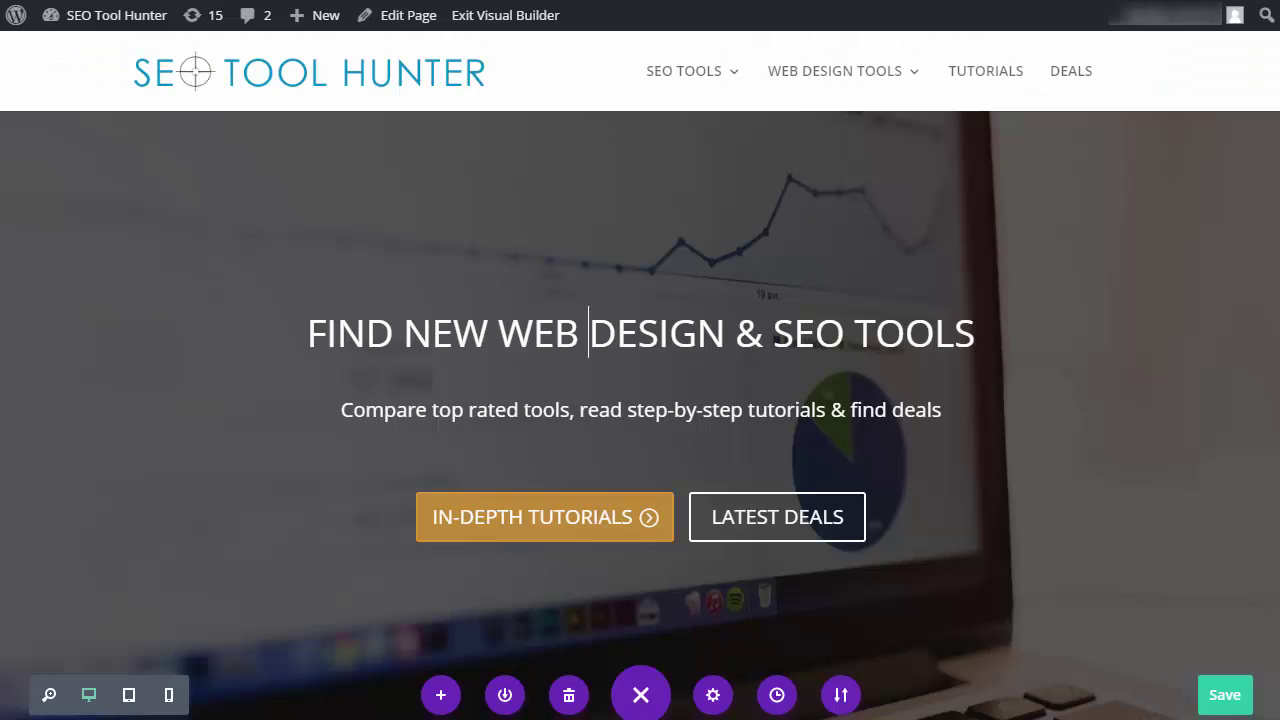
scroll(640, 400, "down", 3)
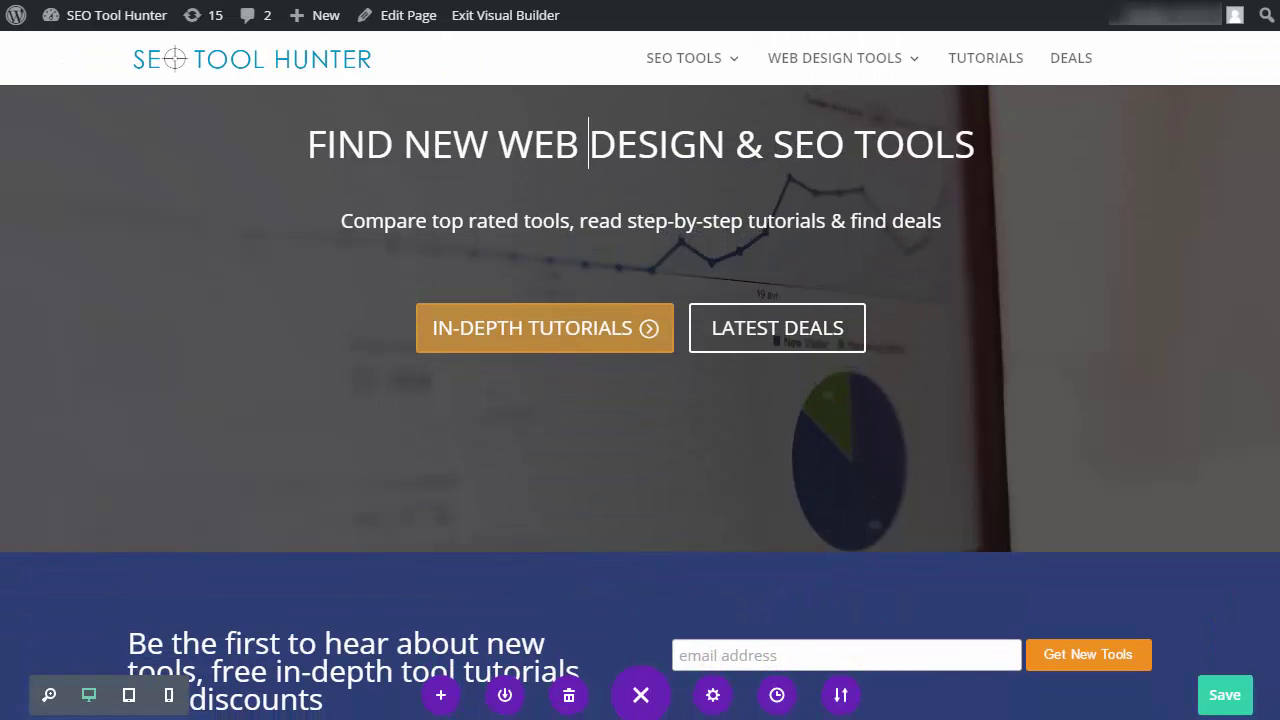
scroll(783, 285, "down", 2)
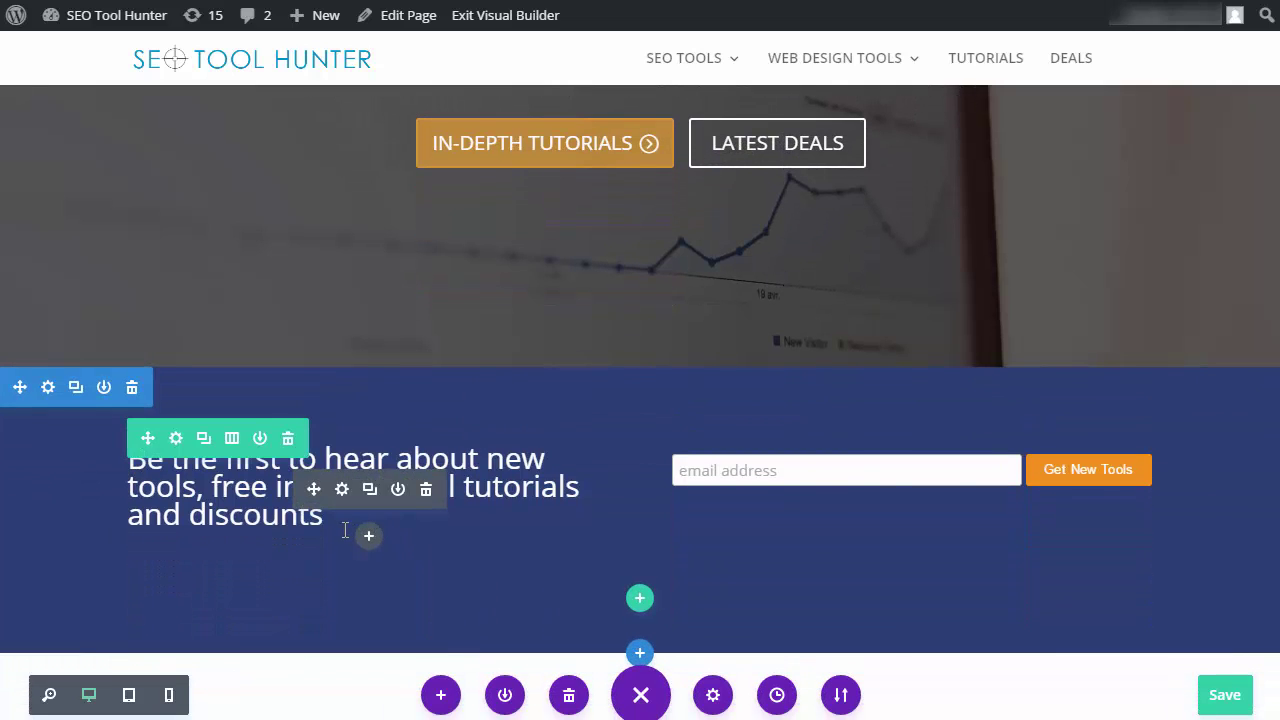
Open the settings of the "Be the first to hear" row, move the settings window, and switch it between expanded and normal size
left_click_drag(345, 530, 130, 458)
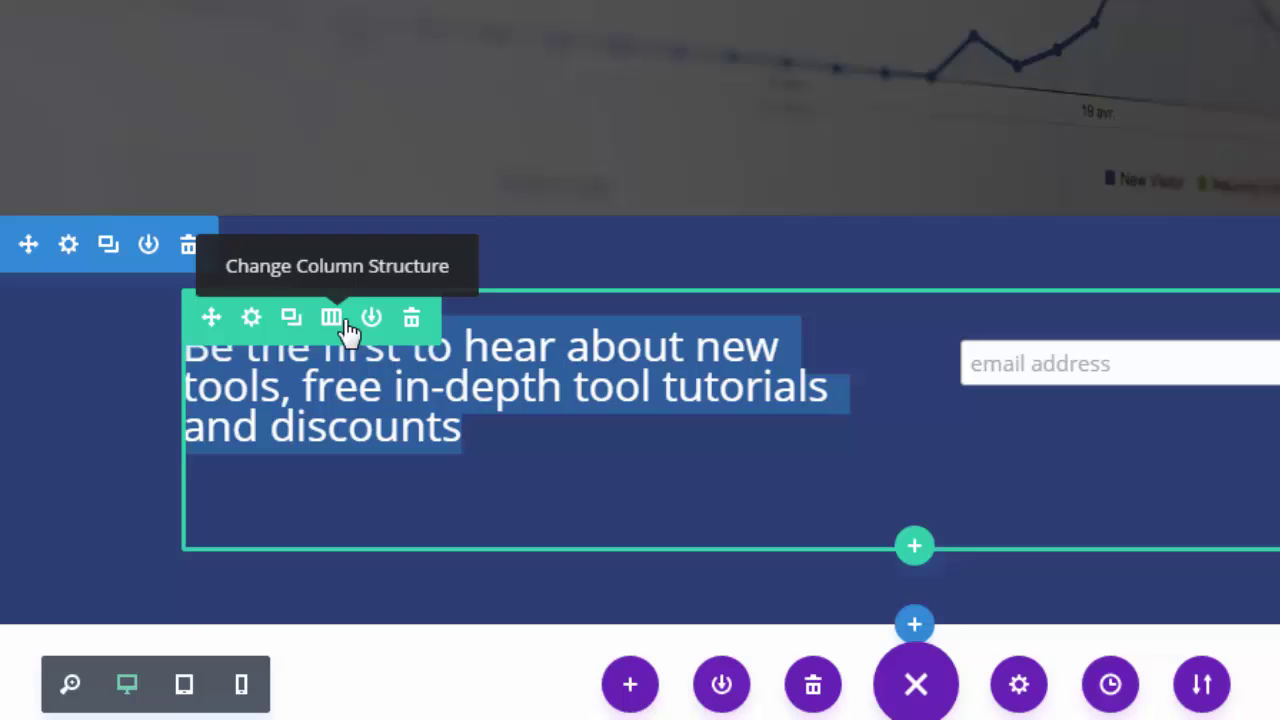
left_click(251, 317)
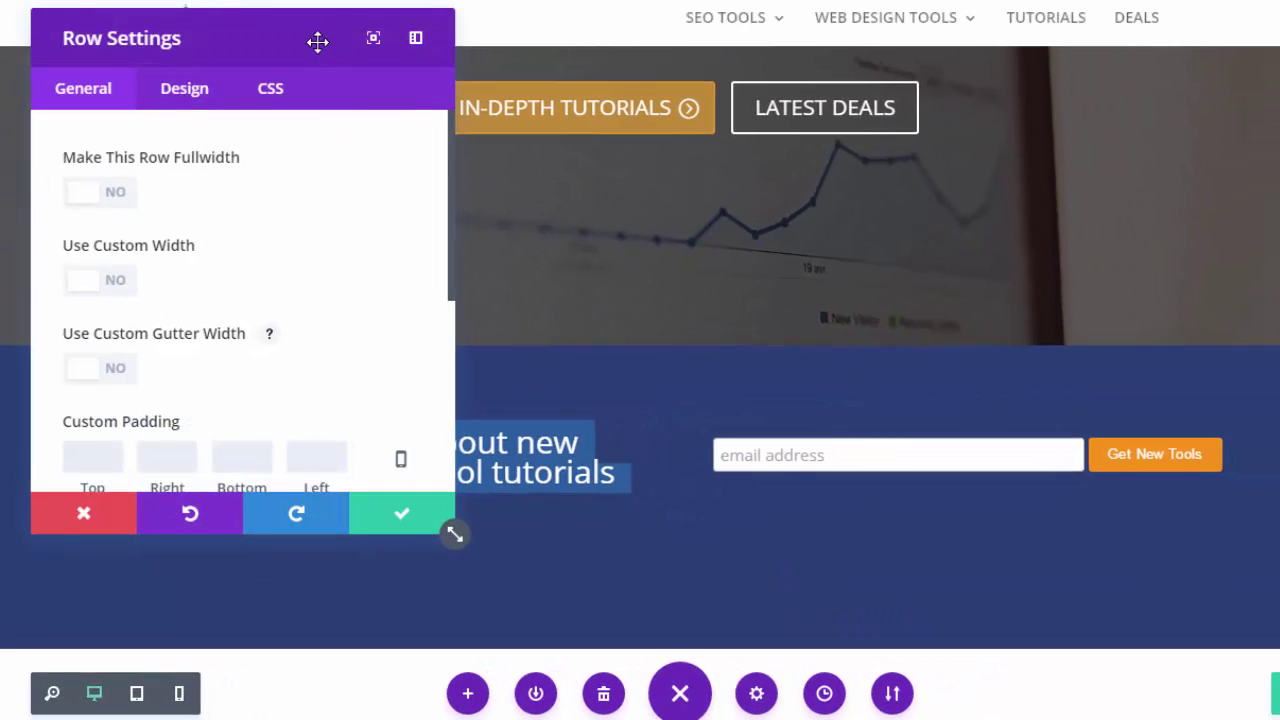
left_click_drag(317, 50, 963, 117)
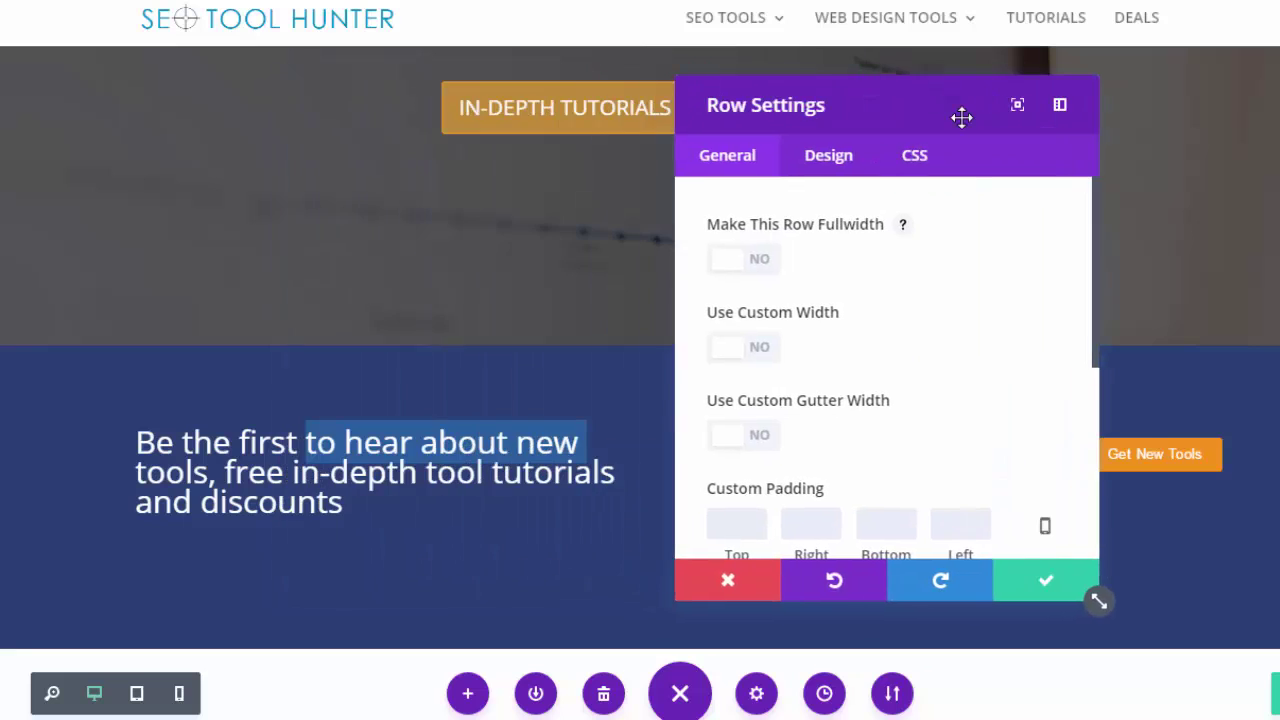
left_click(1018, 107)
scroll(1257, 541, "down", 3)
scroll(1257, 541, "down", 2)
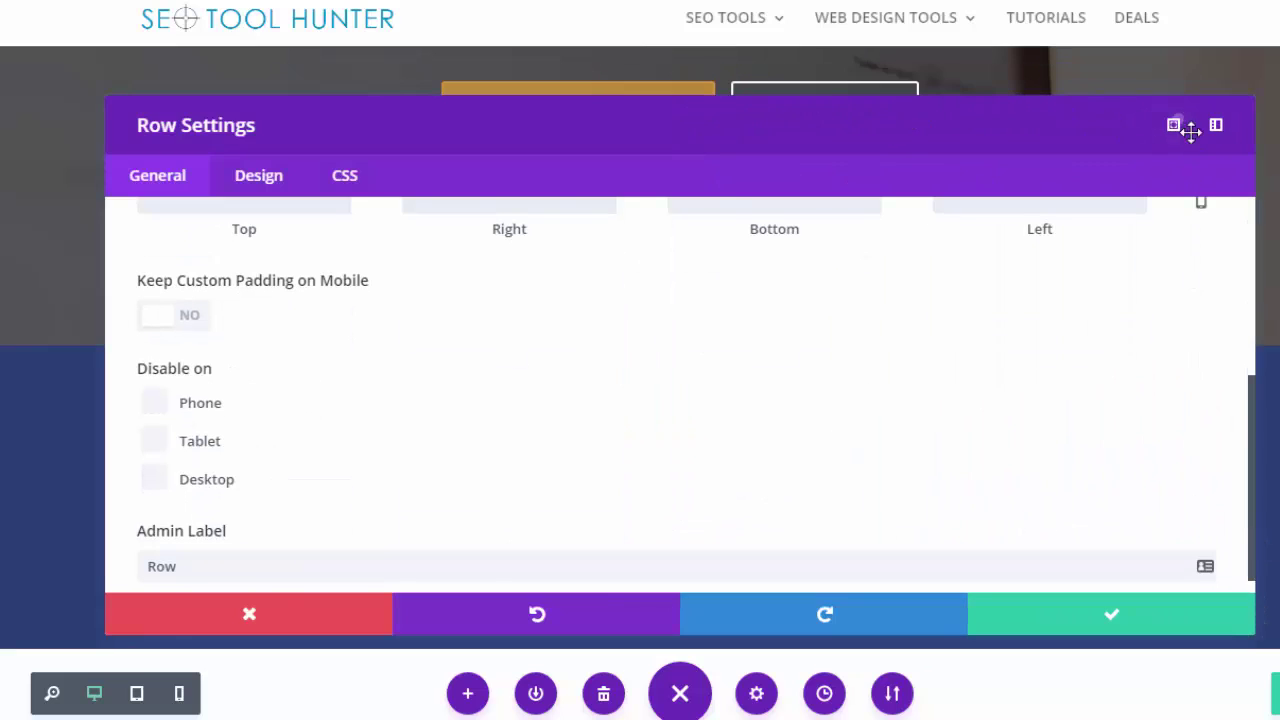
left_click(1176, 127)
left_click_drag(371, 146, 1088, 136)
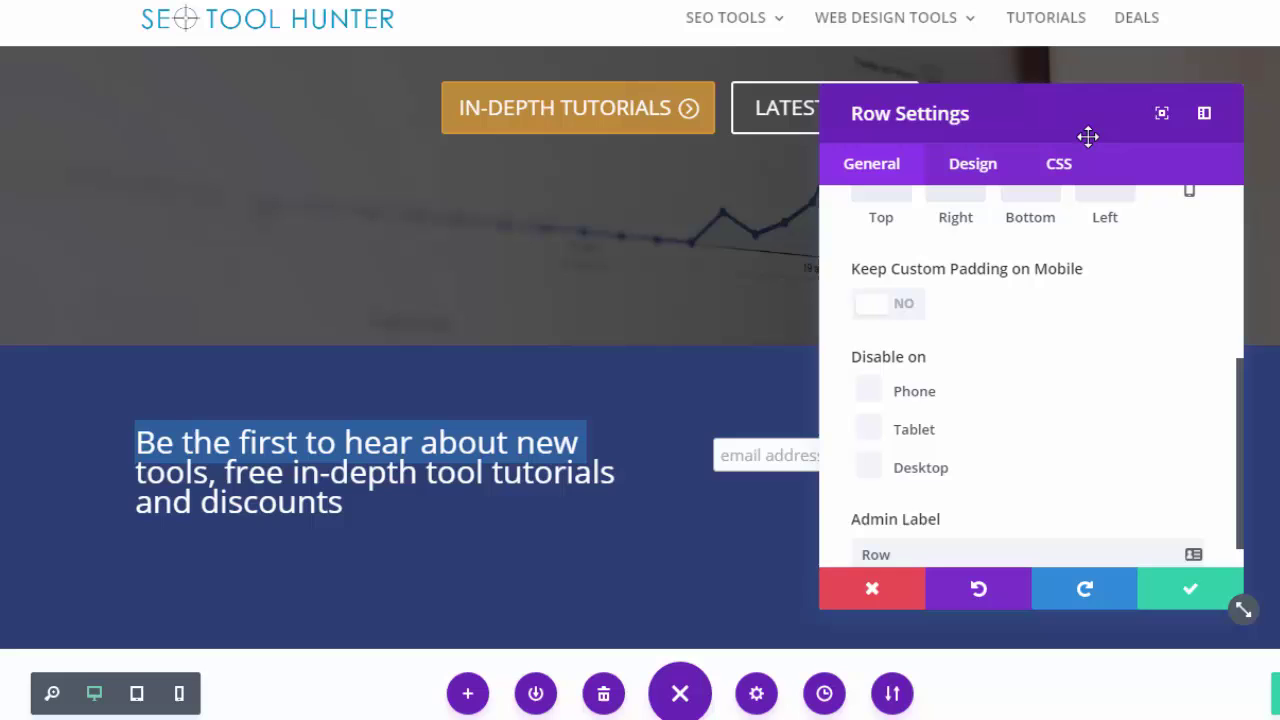
left_click(1162, 115)
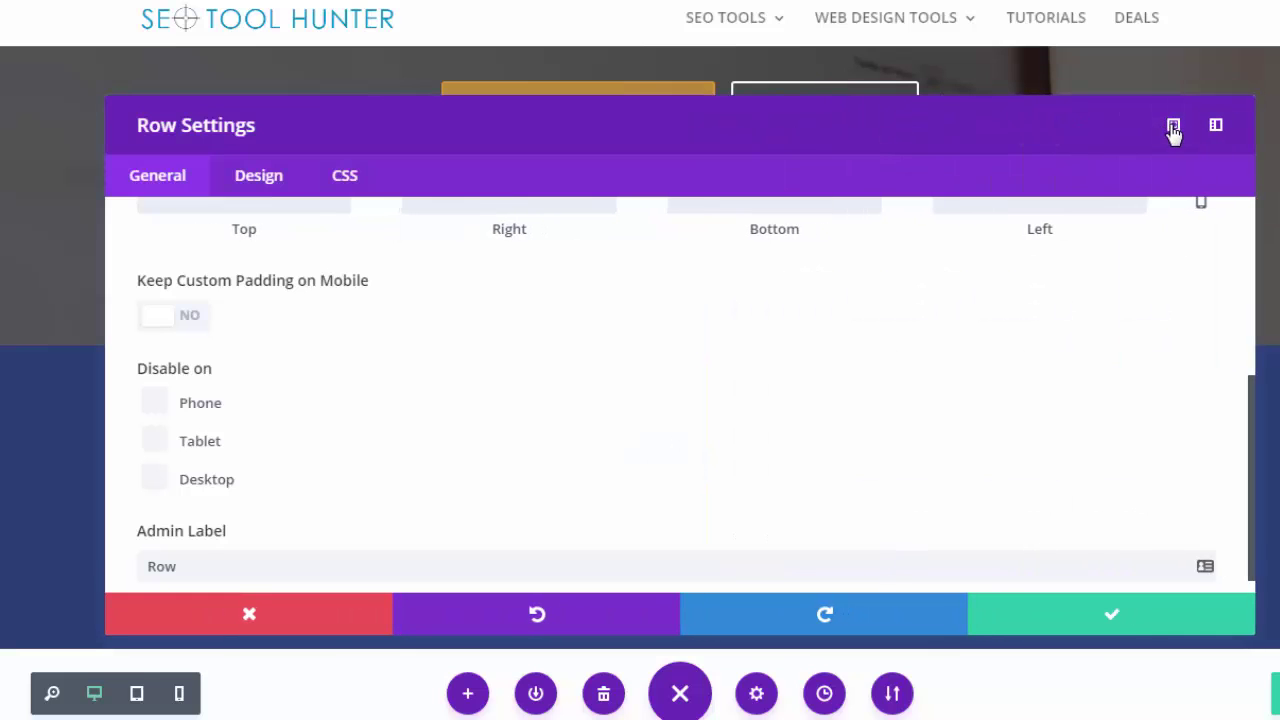
left_click(1176, 128)
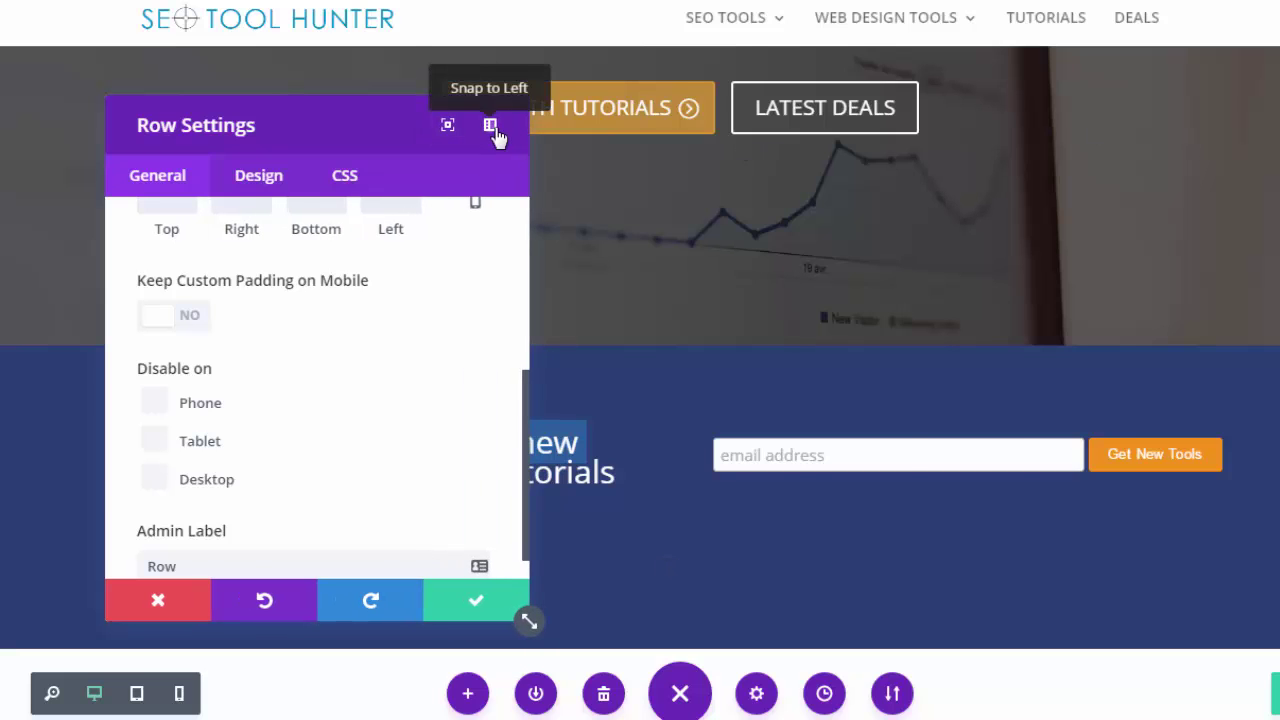
Dock the row settings to the page's left side, view the Design options, and discard all changes
left_click(491, 128)
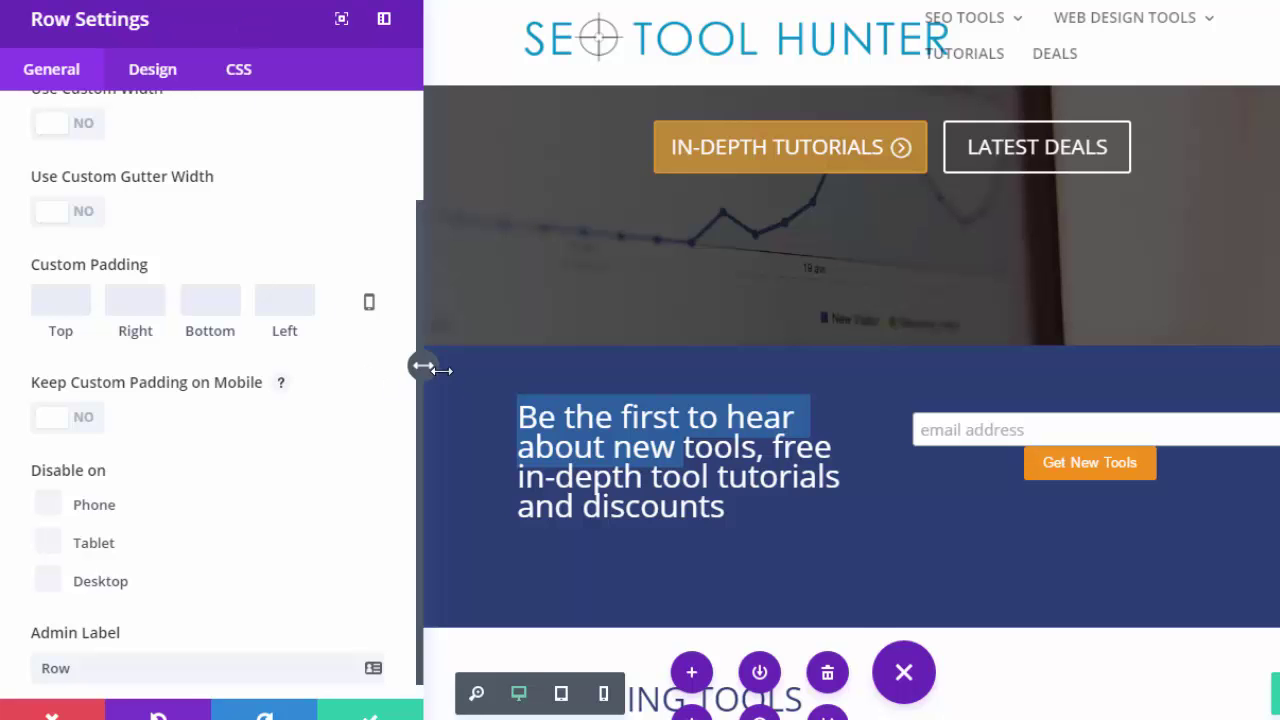
left_click_drag(426, 369, 303, 372)
left_click_drag(417, 291, 449, 320)
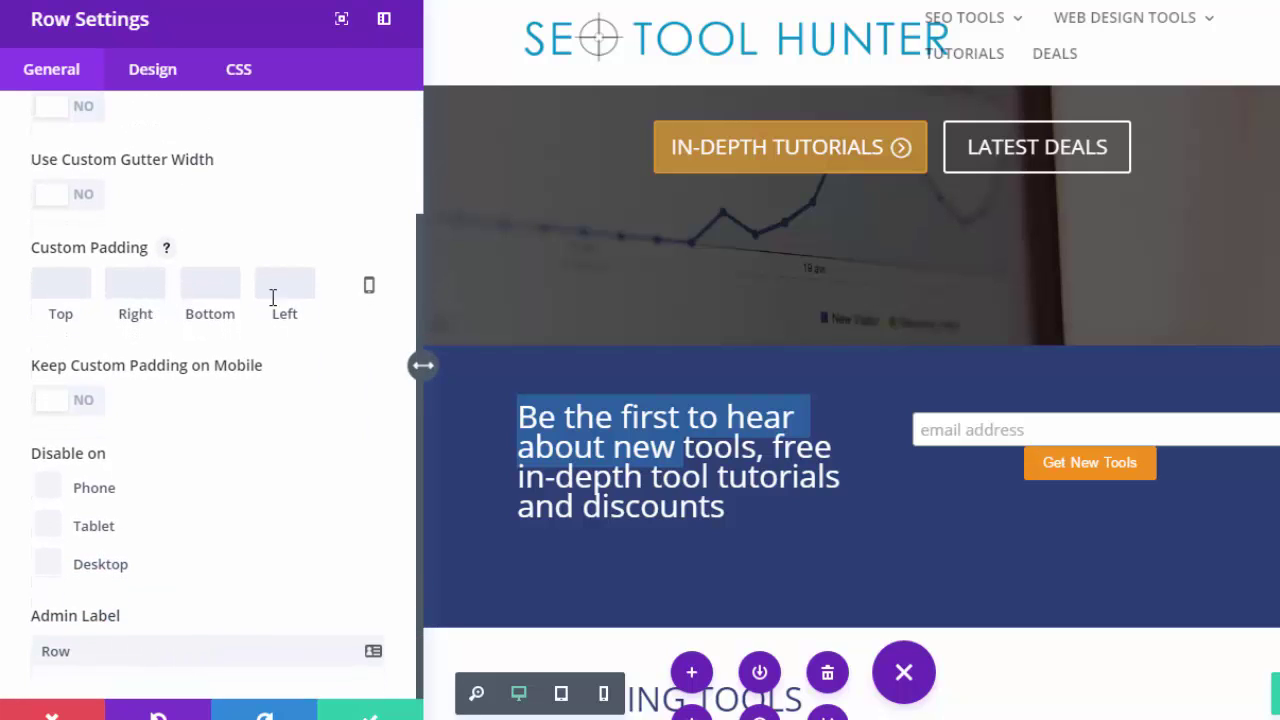
left_click(167, 87)
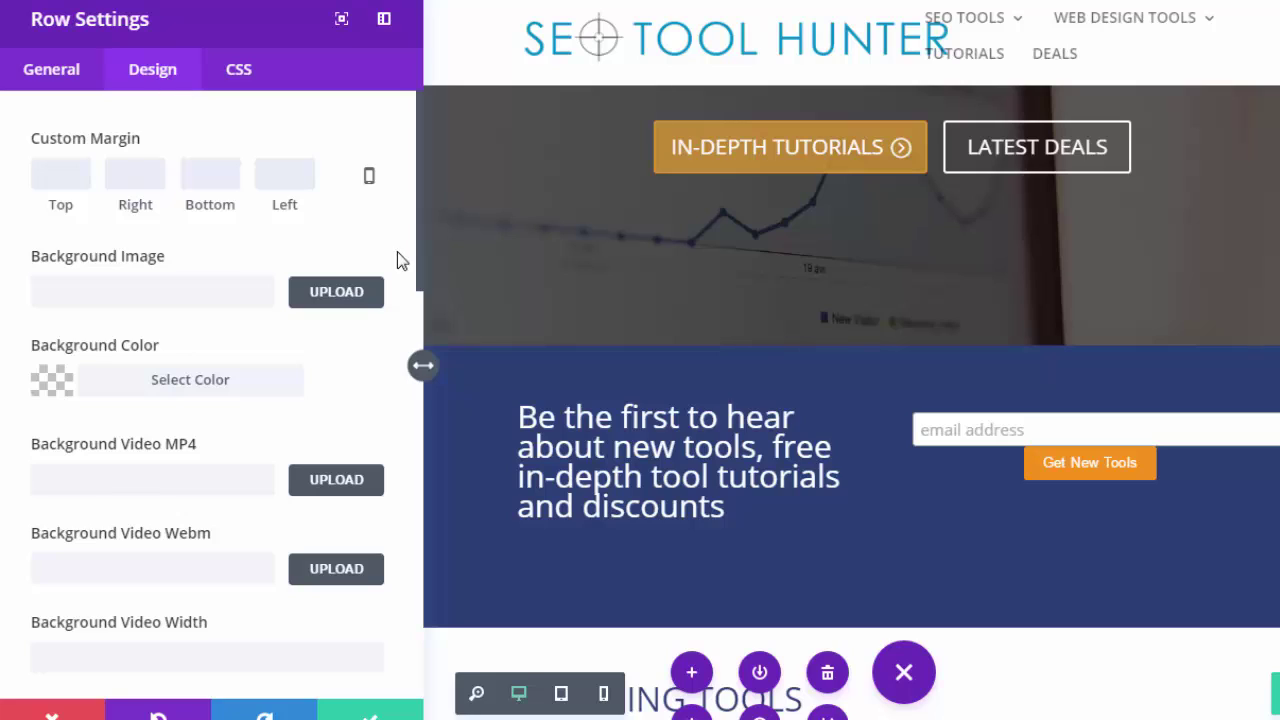
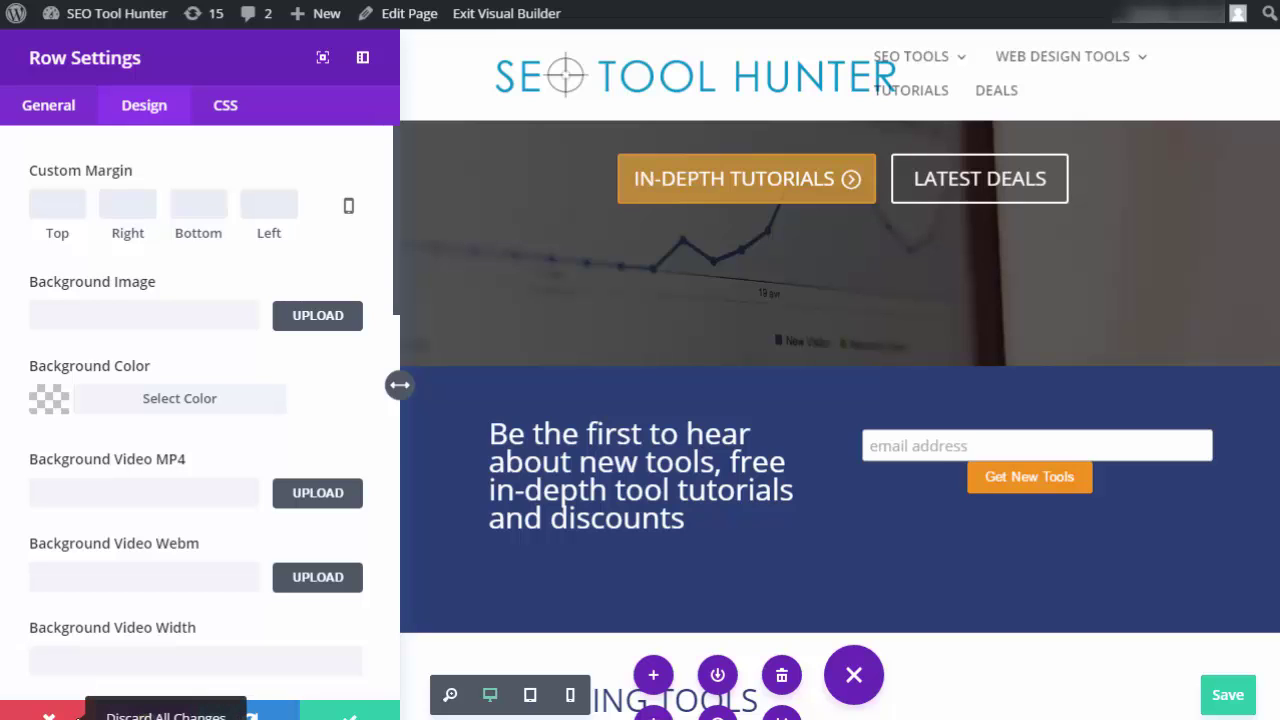
left_click(70, 716)
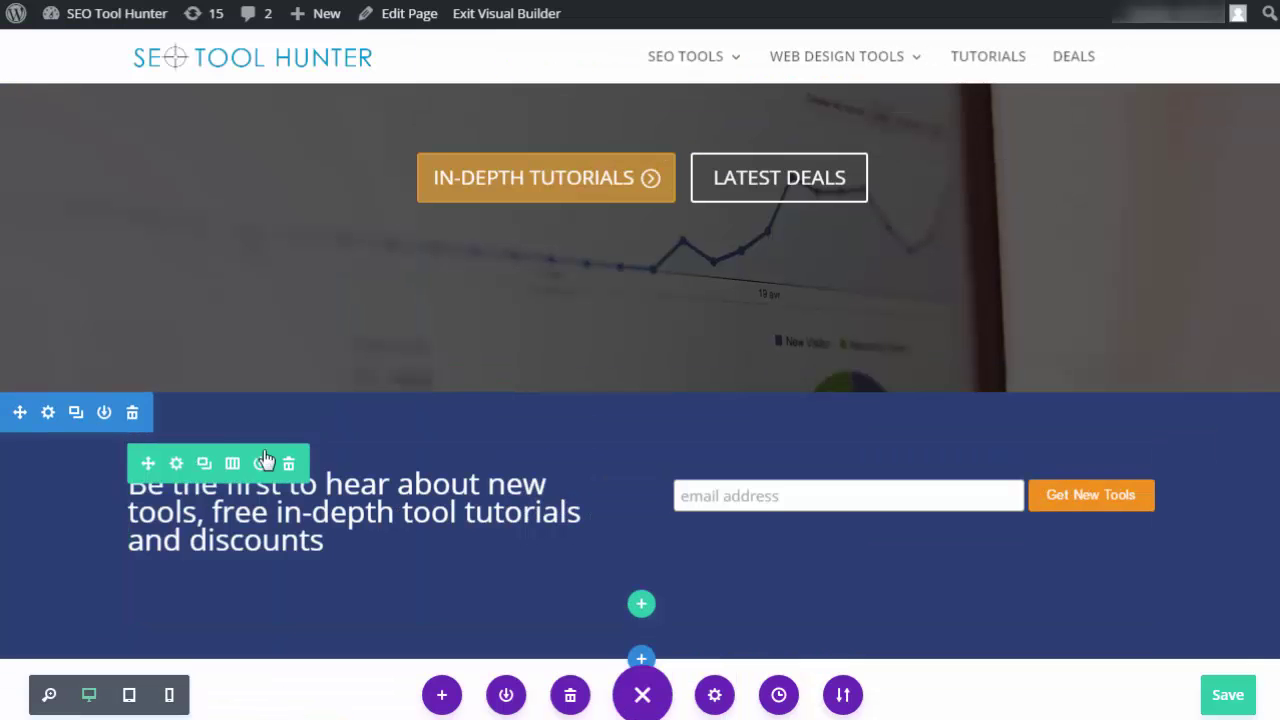
Adjust the bottom padding of the blue "Be the first to hear" section and increase its side padding directly on the page
scroll(133, 268, "down", 2)
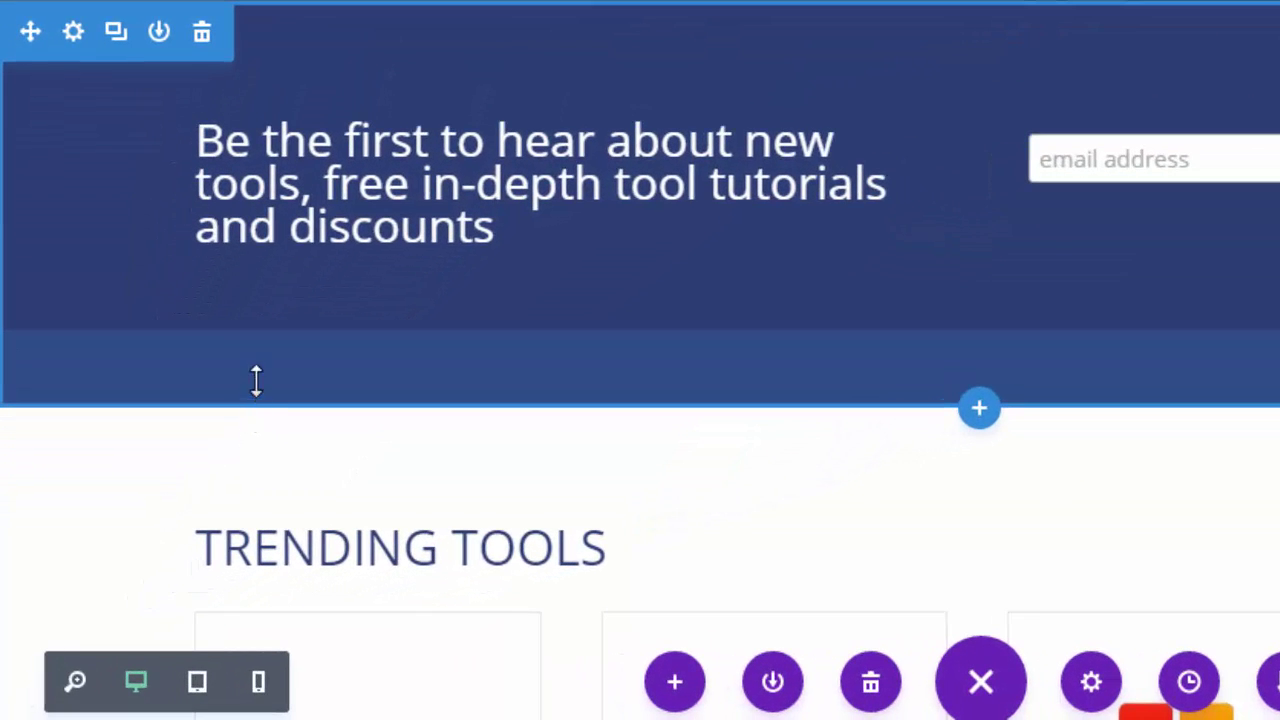
mouse_move(256, 351)
left_mouse_down()
mouse_move(263, 277)
mouse_move(254, 357)
left_mouse_up()
mouse_move(49, 211)
left_mouse_down()
mouse_move(120, 214)
mouse_move(25, 212)
left_mouse_up()
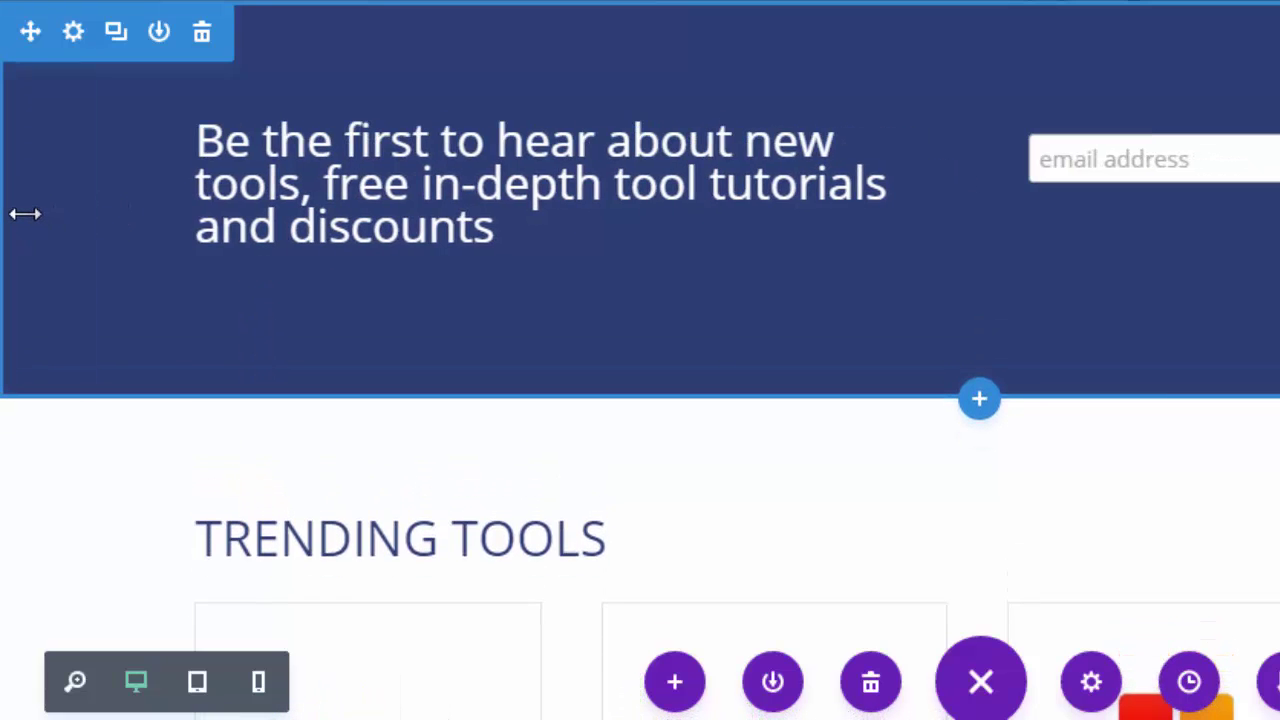
left_click_drag(25, 212, 56, 236)
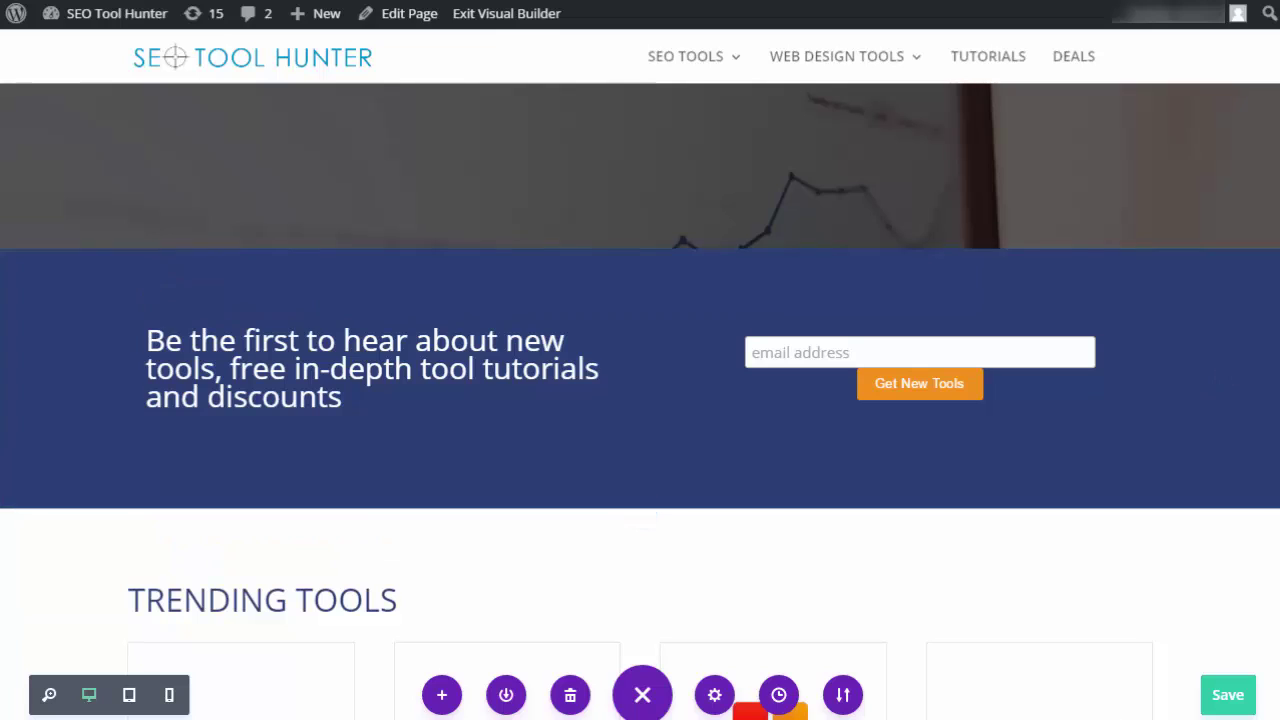
Insert a regular section with a row of two equal columns between the blue signup section and Trending Tools
scroll(1000, 390, "down", 2)
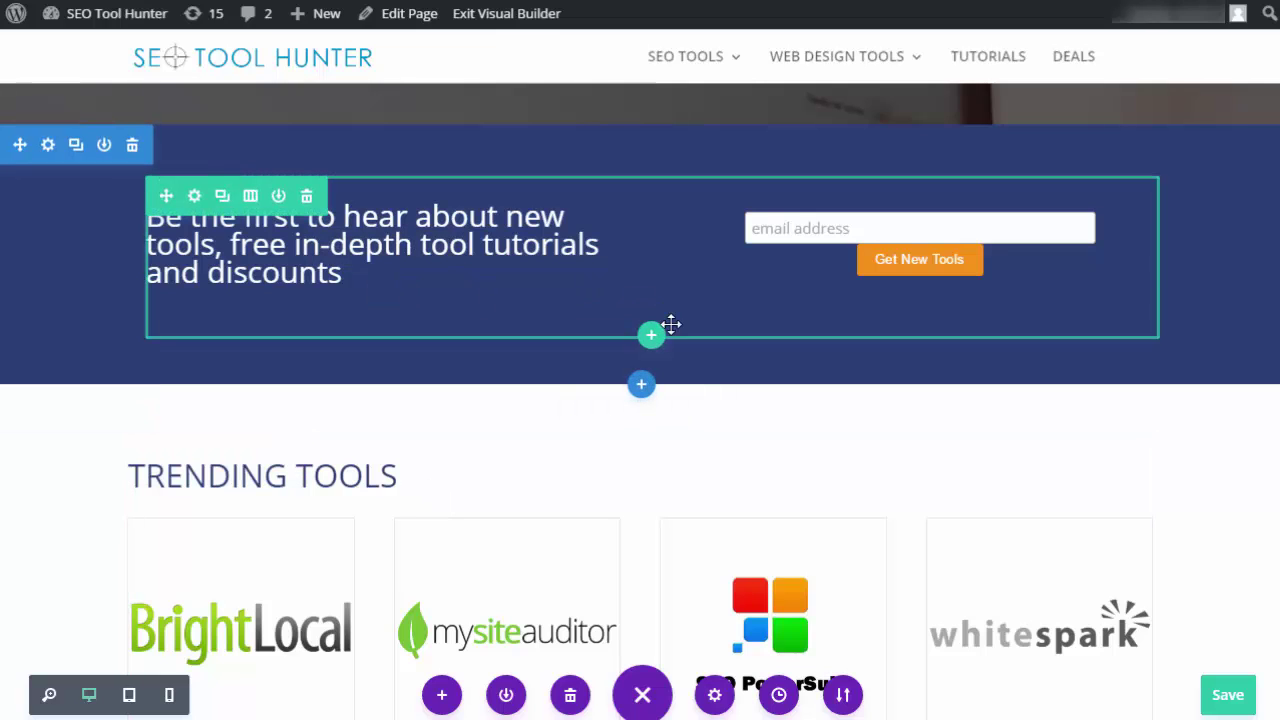
left_click(643, 386)
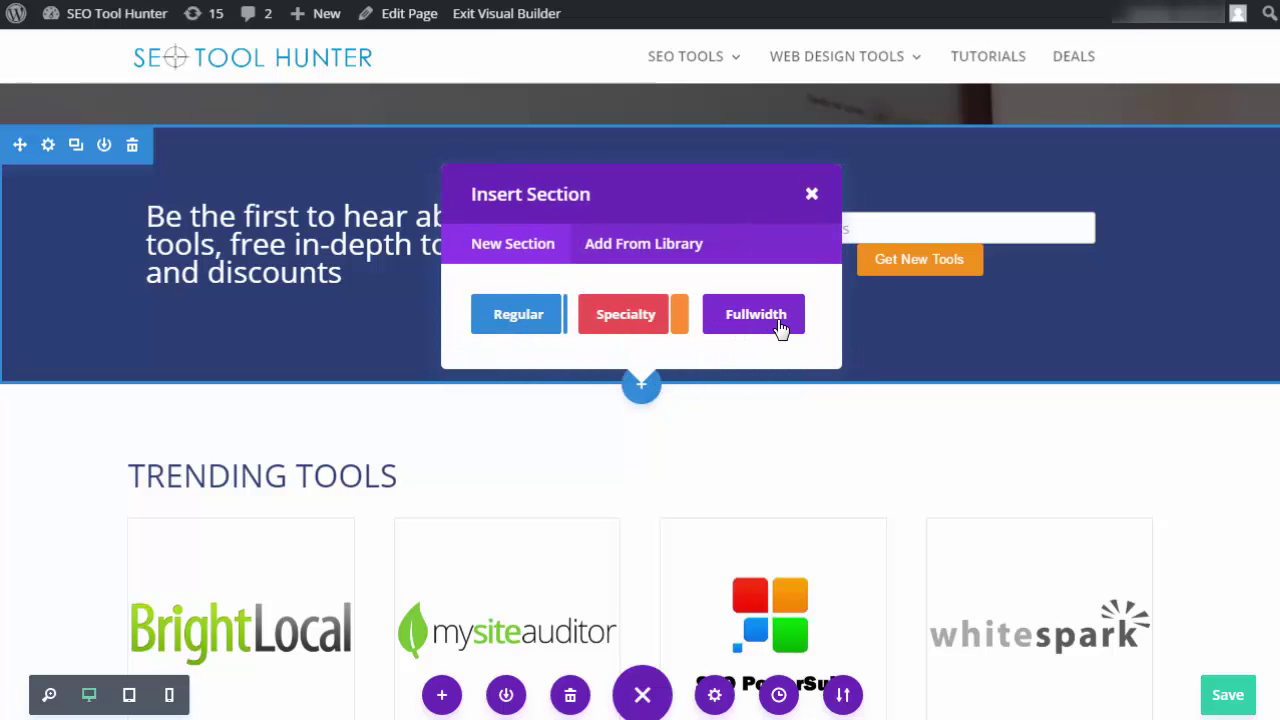
left_click(541, 316)
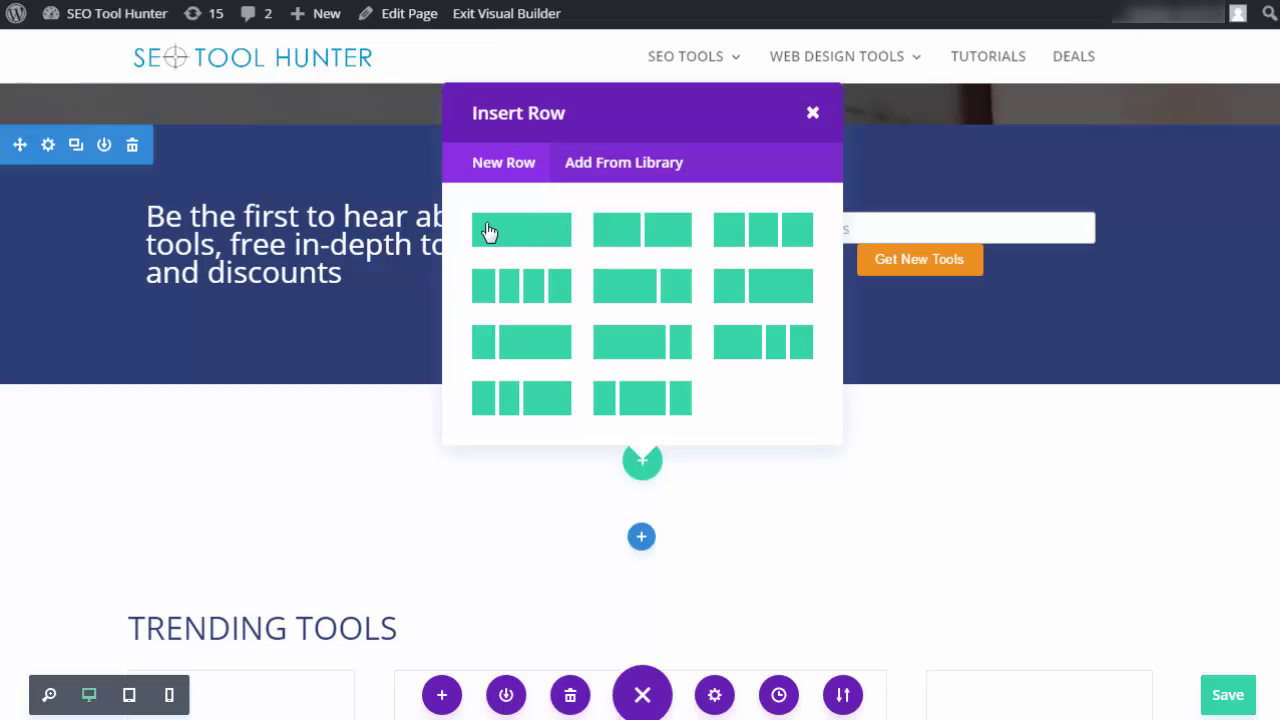
left_click(648, 238)
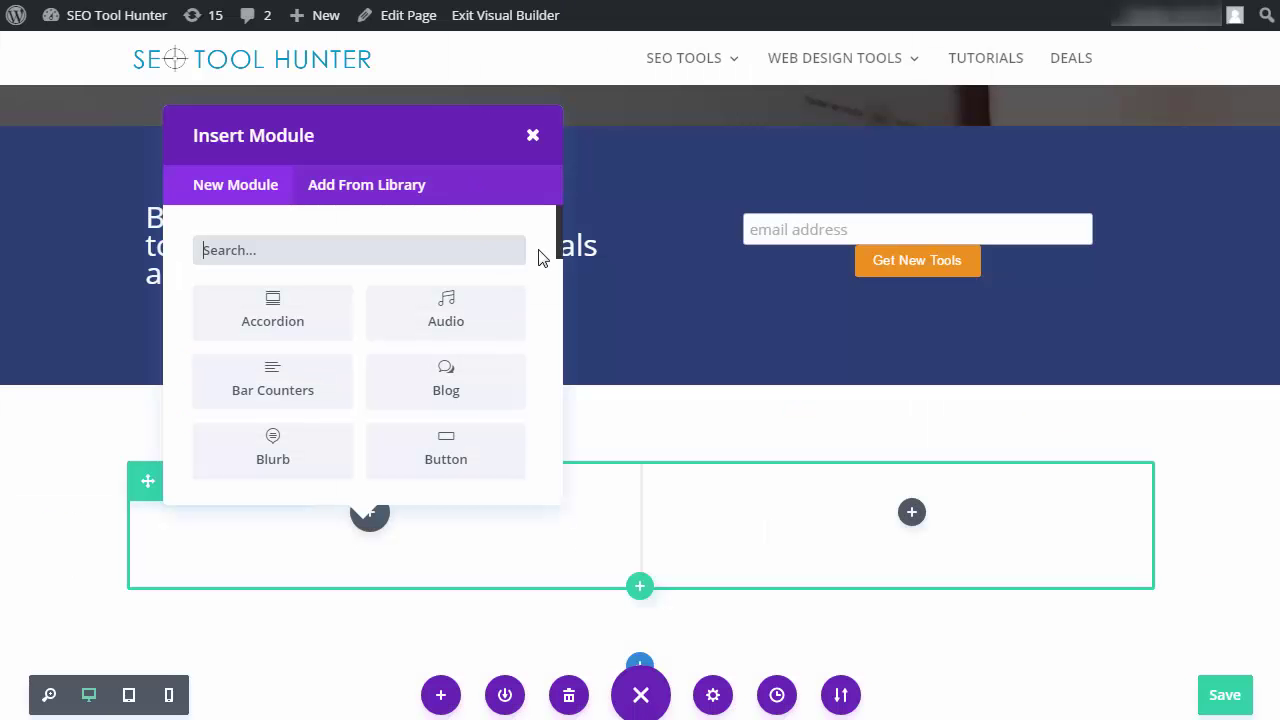
Add an Image module to the new row's left column using loganix-add-credits.png from the media library
mouse_move(557, 230)
left_mouse_down()
mouse_move(554, 314)
mouse_move(559, 235)
left_mouse_up()
left_click_drag(559, 238, 557, 347)
left_click(287, 320)
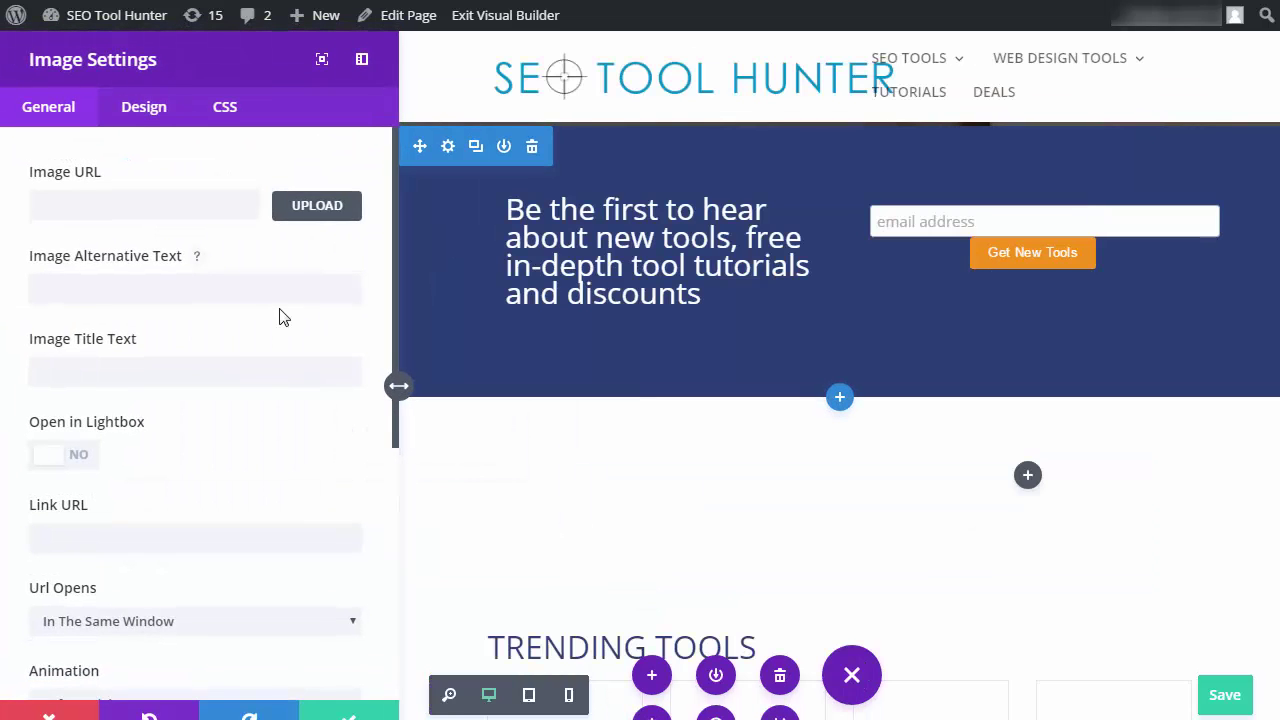
left_click(317, 206)
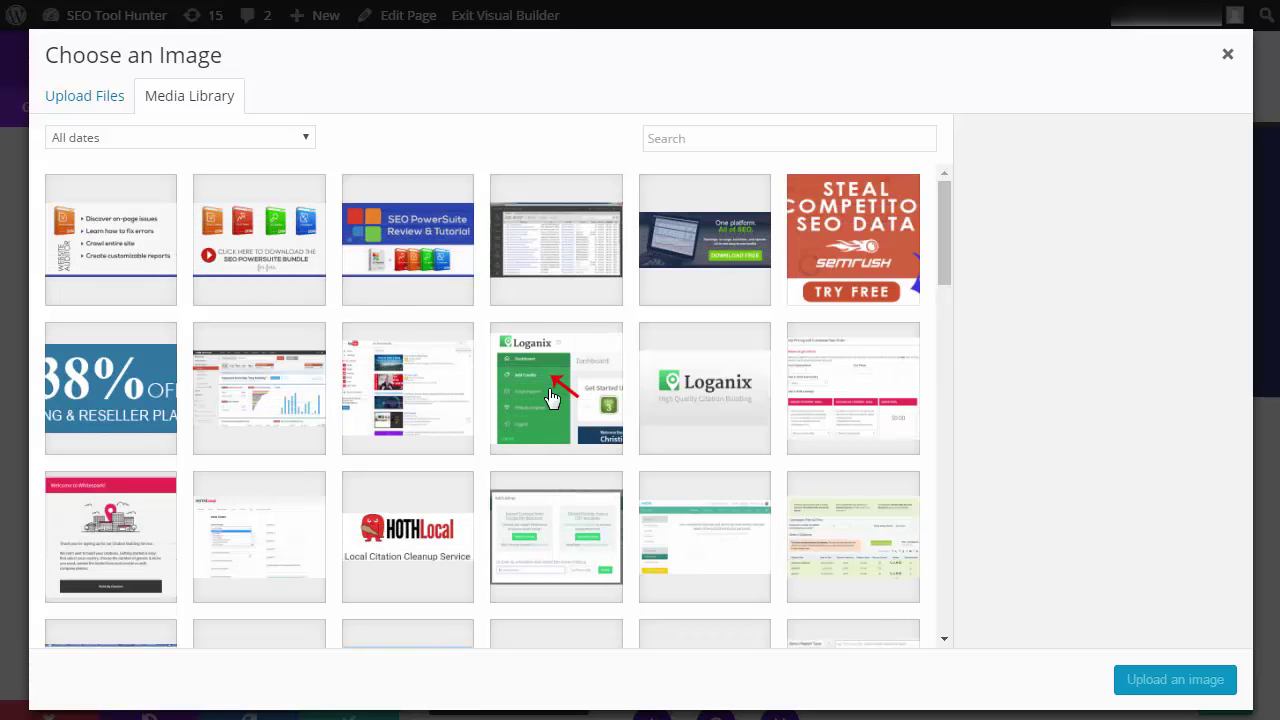
left_click(550, 398)
left_click(1140, 680)
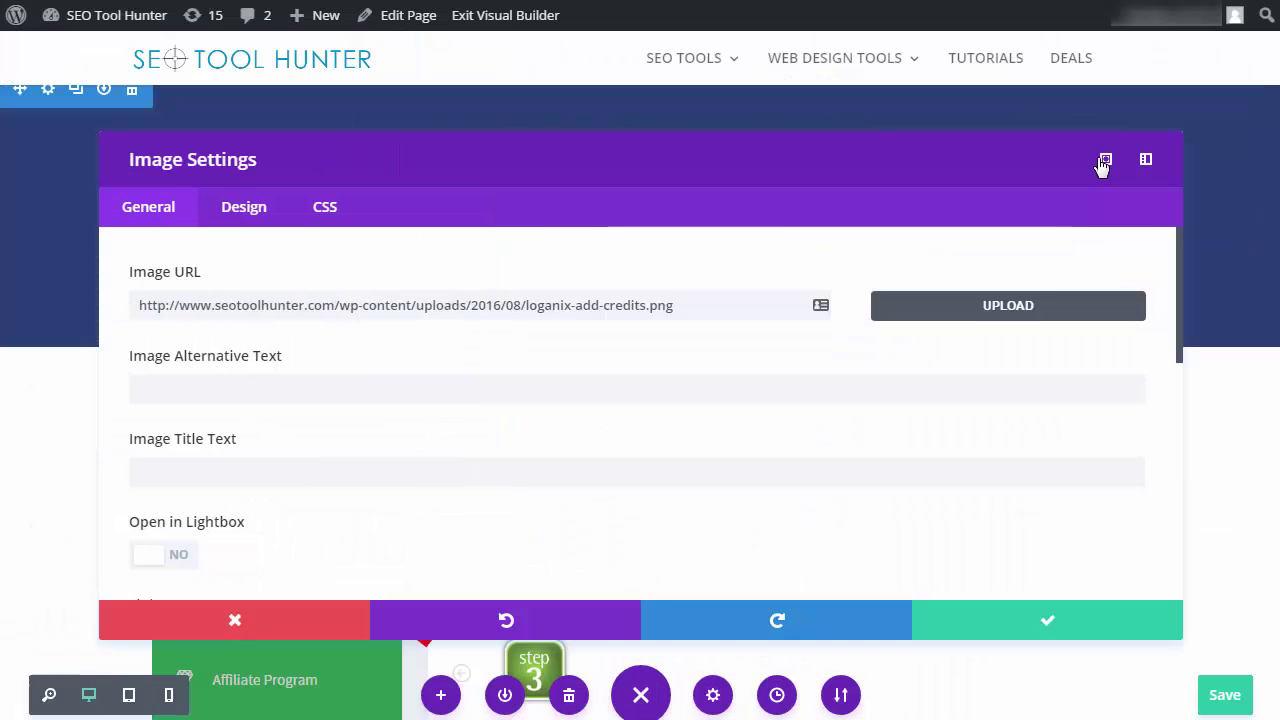
Restore the image settings window to normal size, move it clear of the Loganix image, and save the module's settings
left_click(1103, 163)
left_click_drag(360, 171, 1057, 51)
scroll(591, 436, "down", 3)
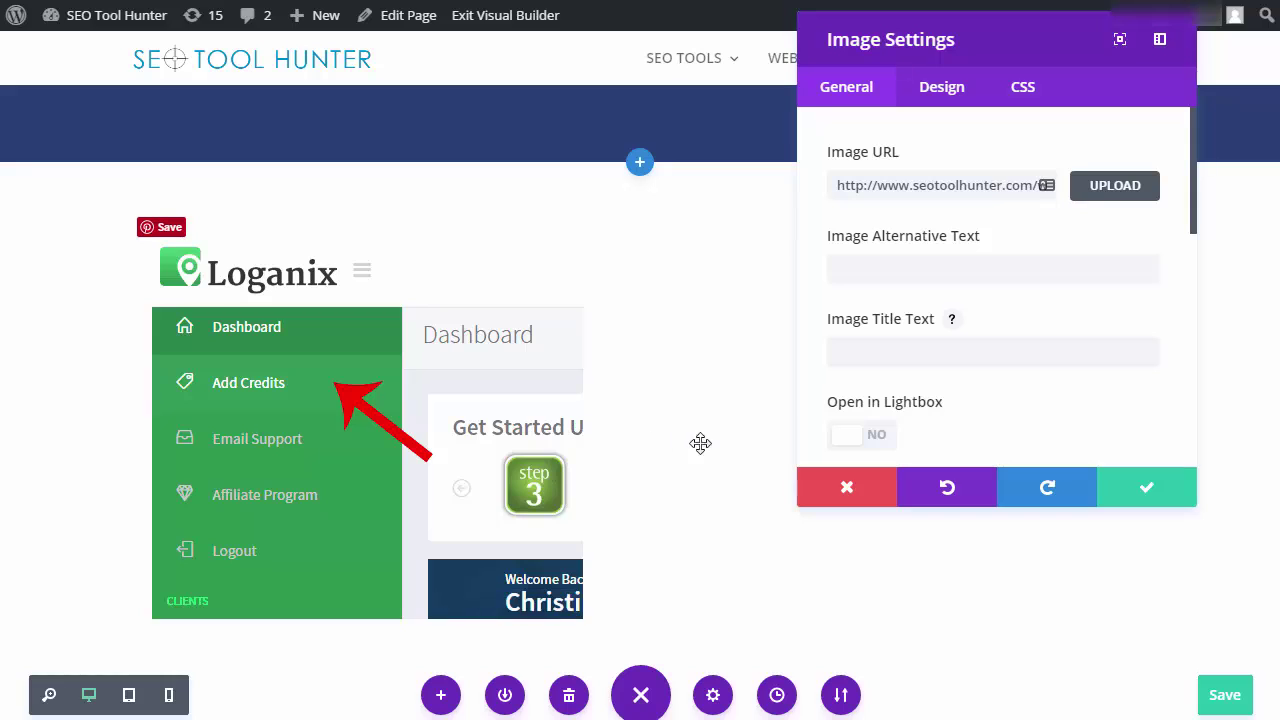
left_click(1143, 488)
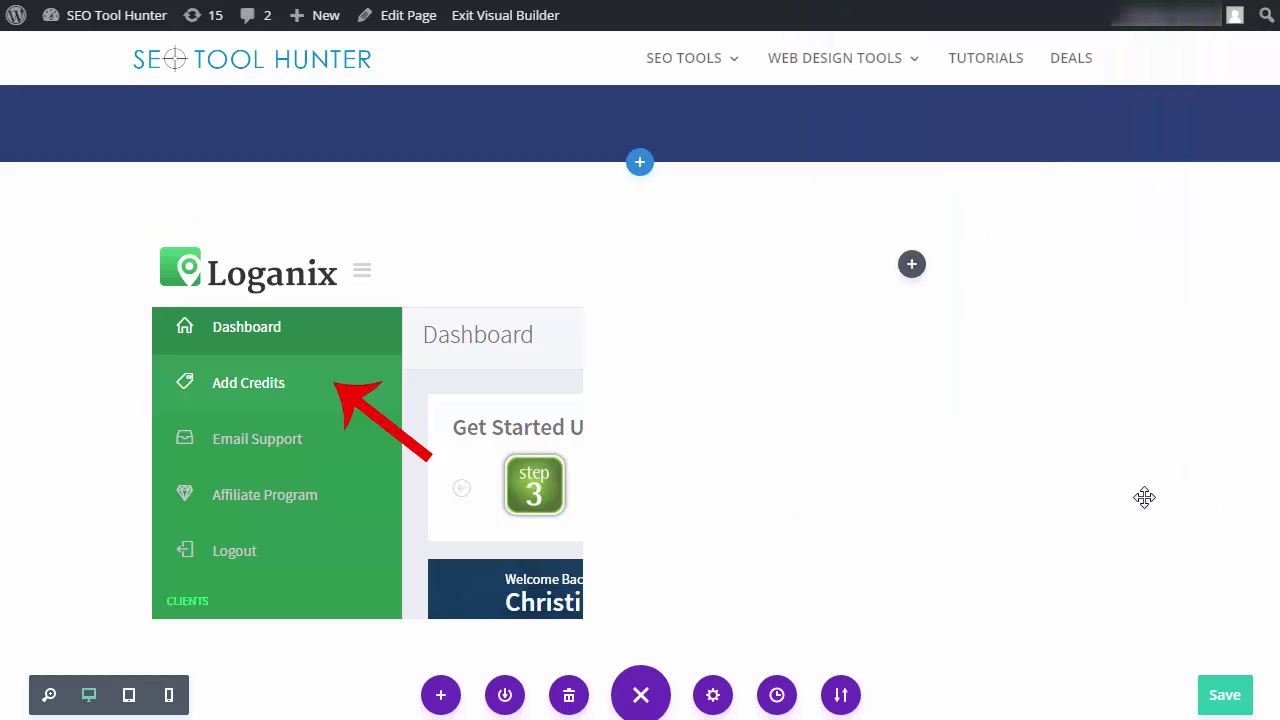
Add a Text module to the new row's right column with the content "Add text here" and save it
left_click(914, 265)
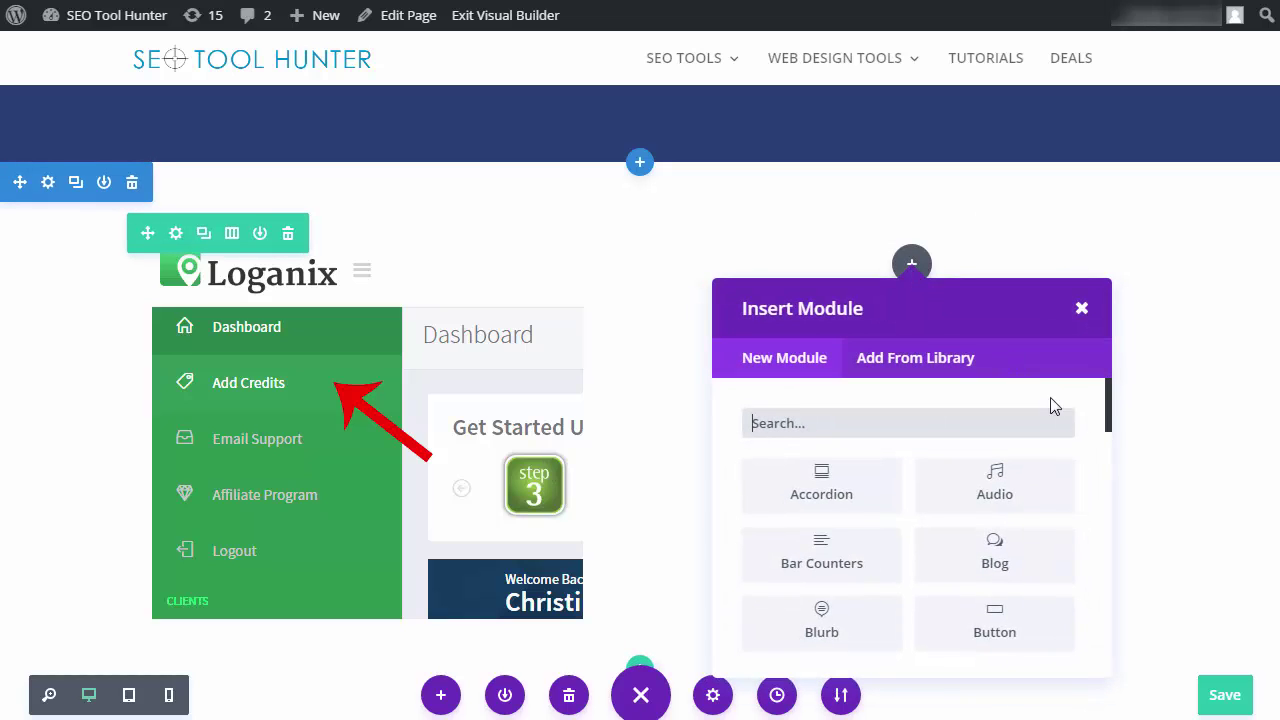
left_click_drag(1115, 407, 1117, 608)
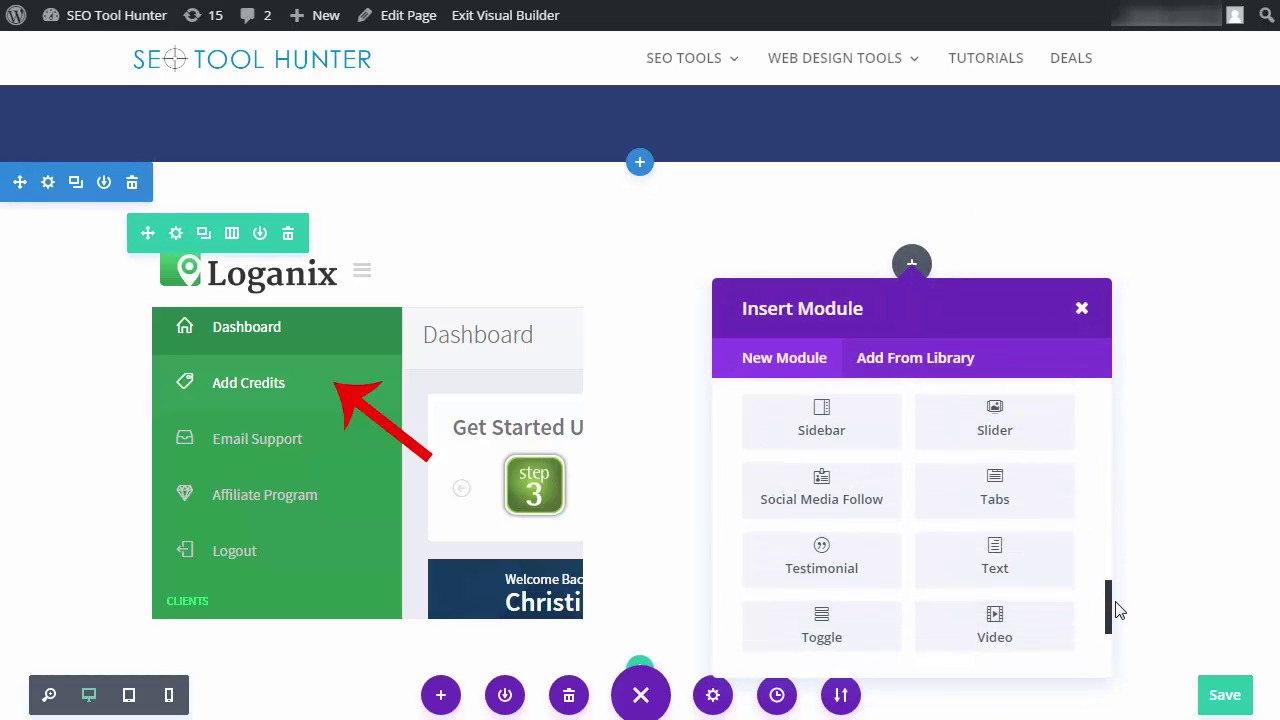
left_click(1013, 556)
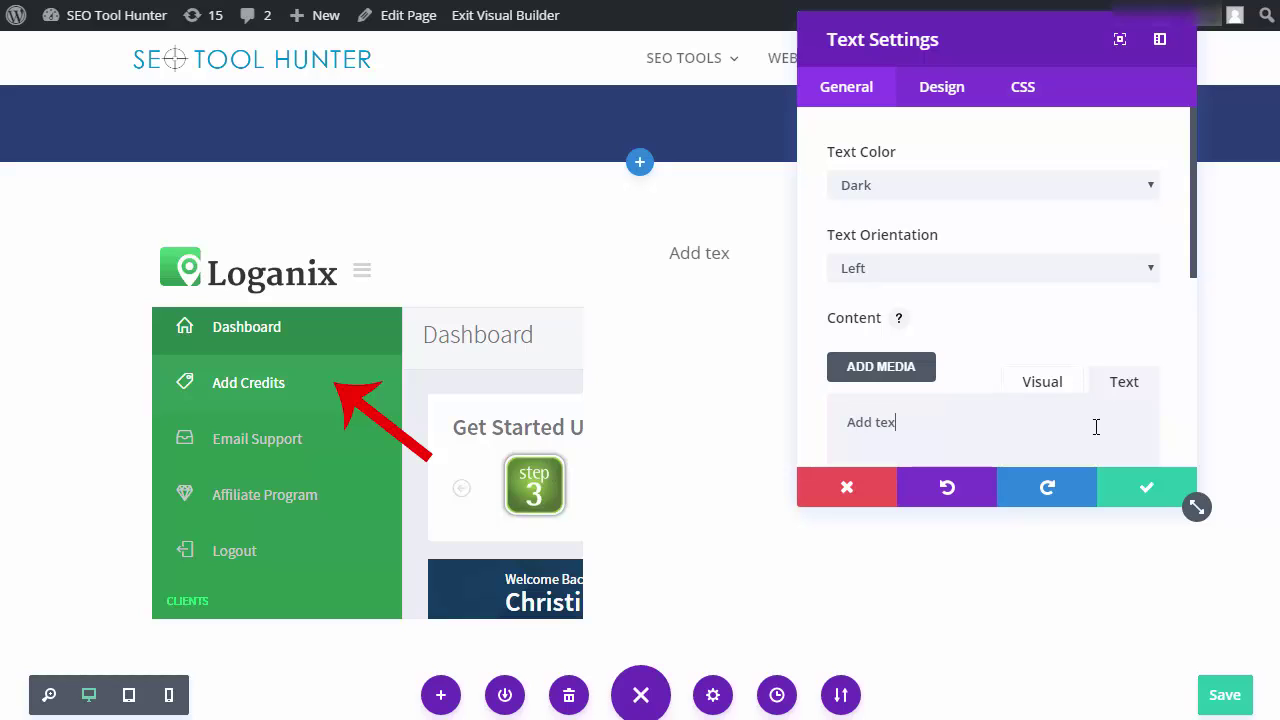
left_click(1140, 491)
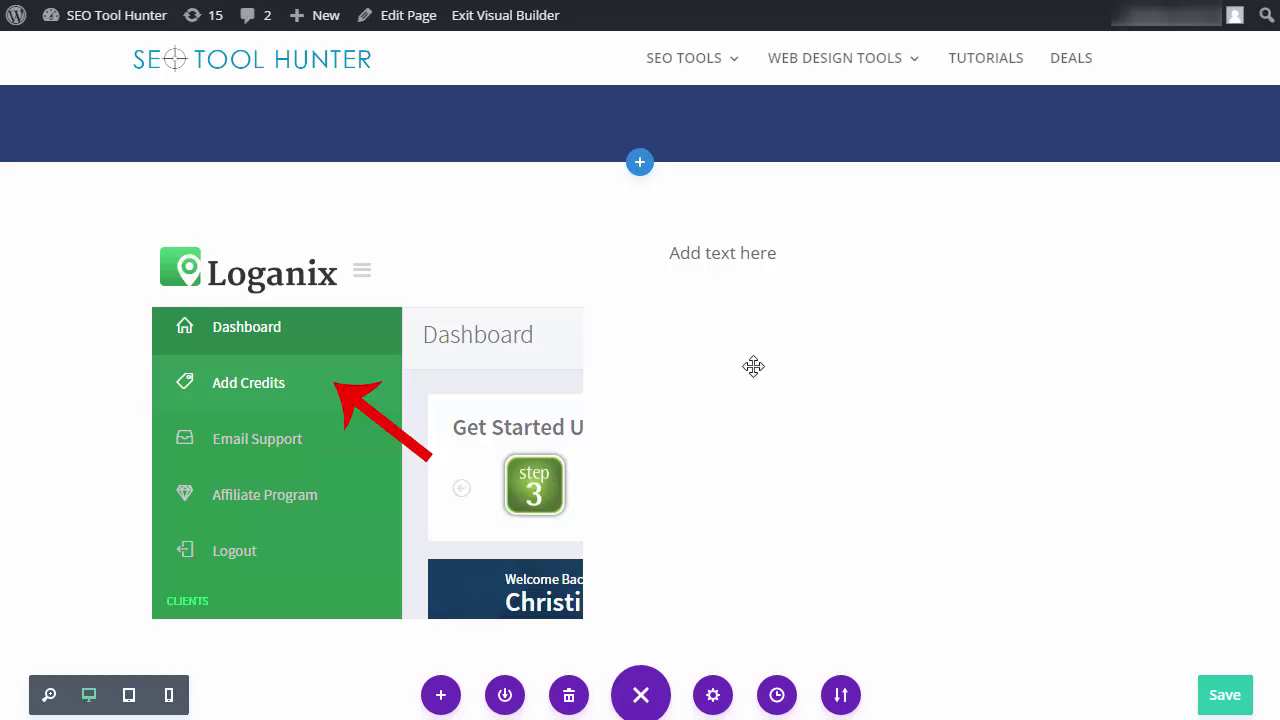
Swap the two modules by moving the Loganix image into the right column and the "Add text here" module into the left column
scroll(1050, 300, "down", 1)
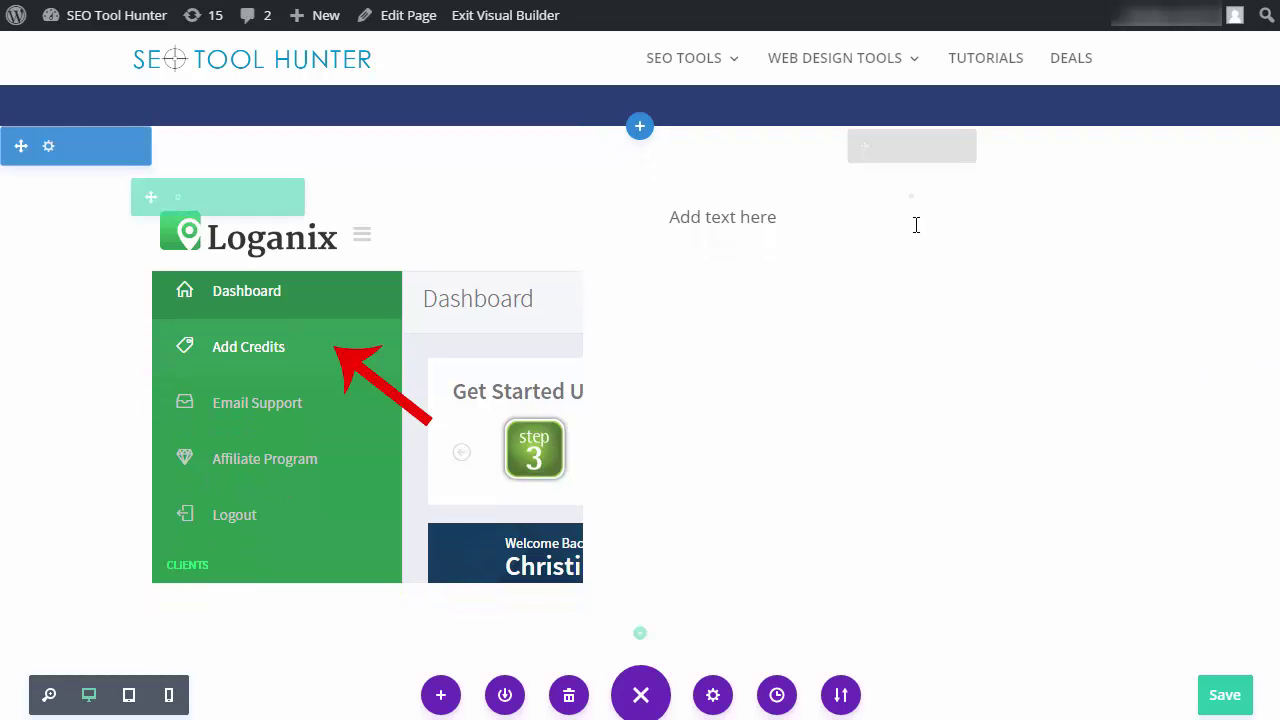
left_click_drag(711, 218, 776, 219)
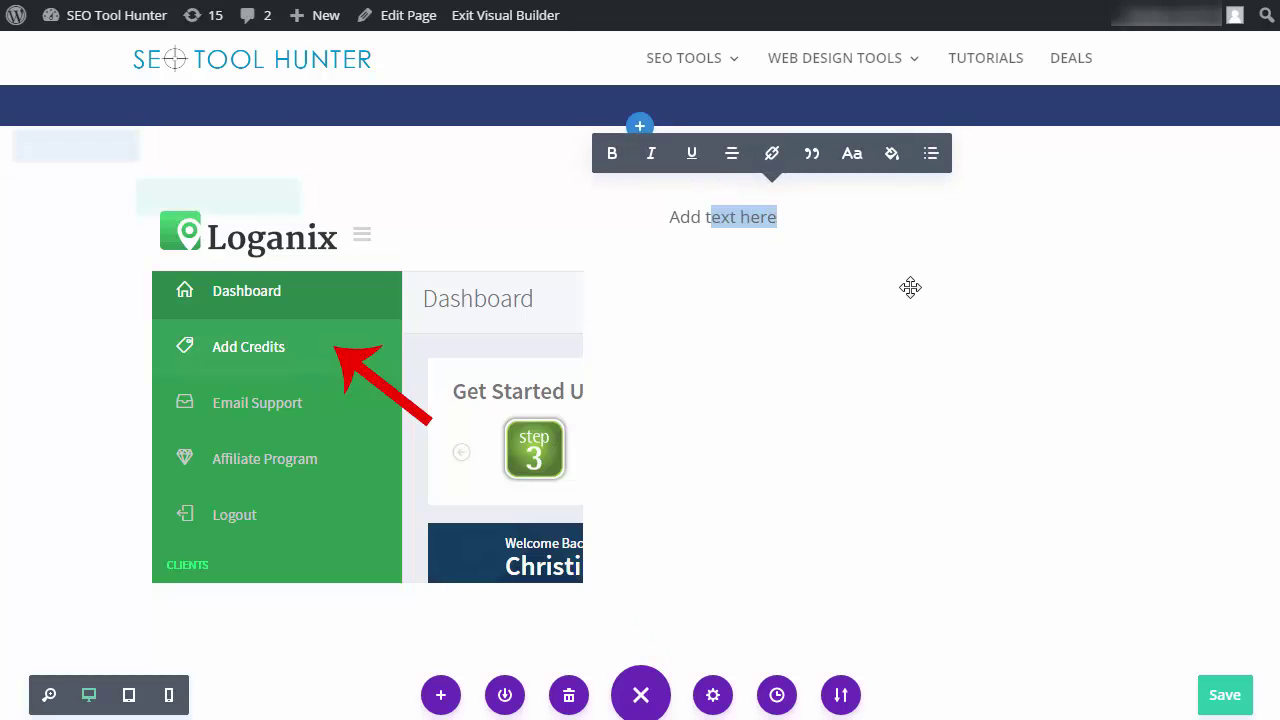
left_click_drag(498, 374, 803, 274)
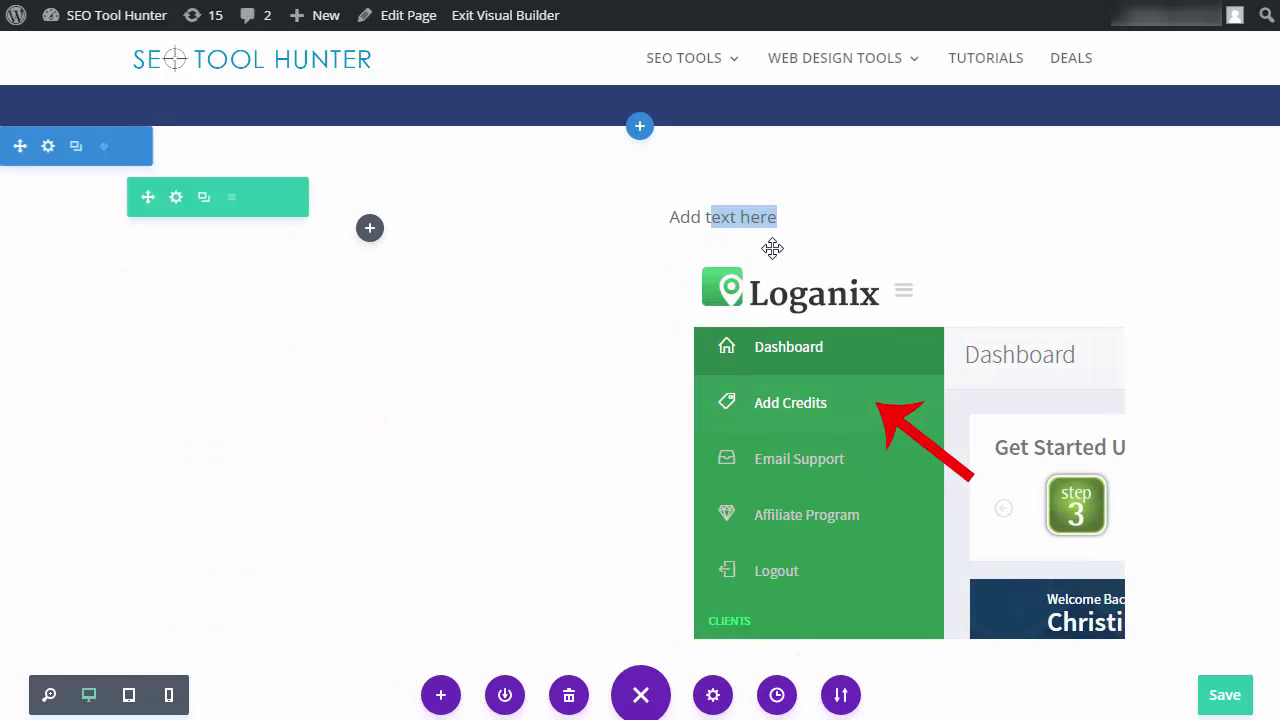
left_click(703, 217)
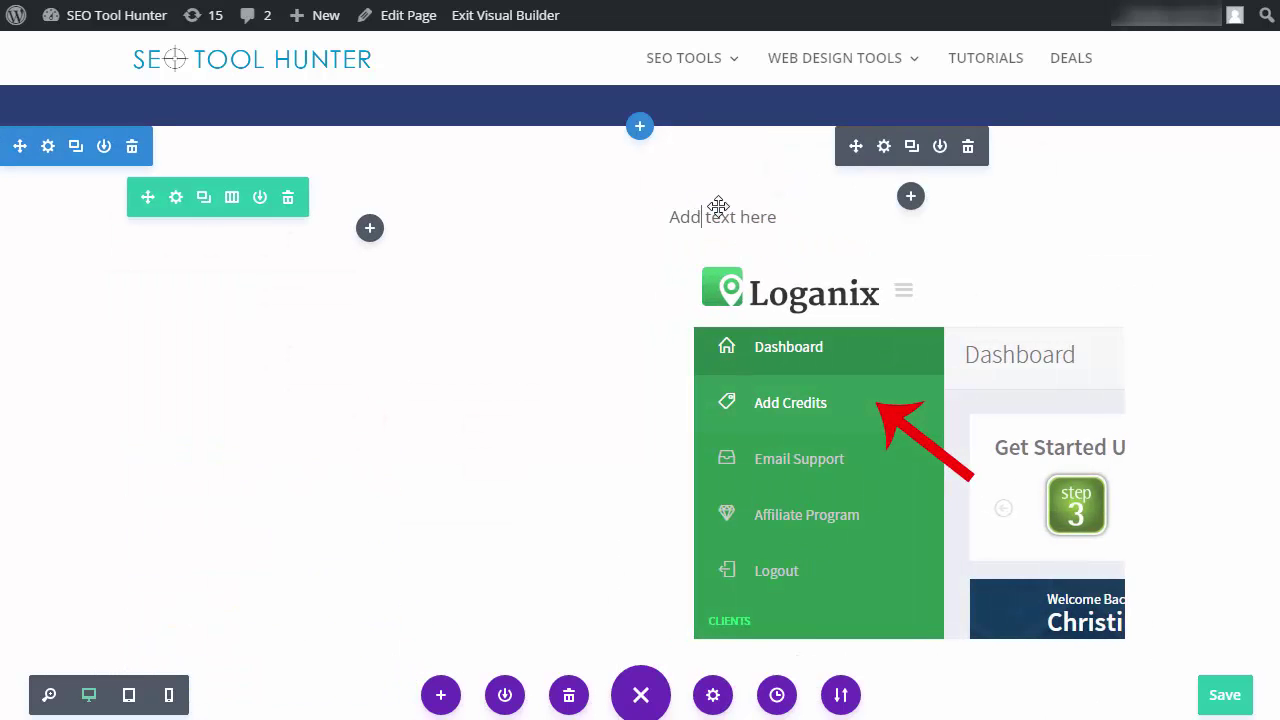
left_click_drag(737, 210, 385, 265)
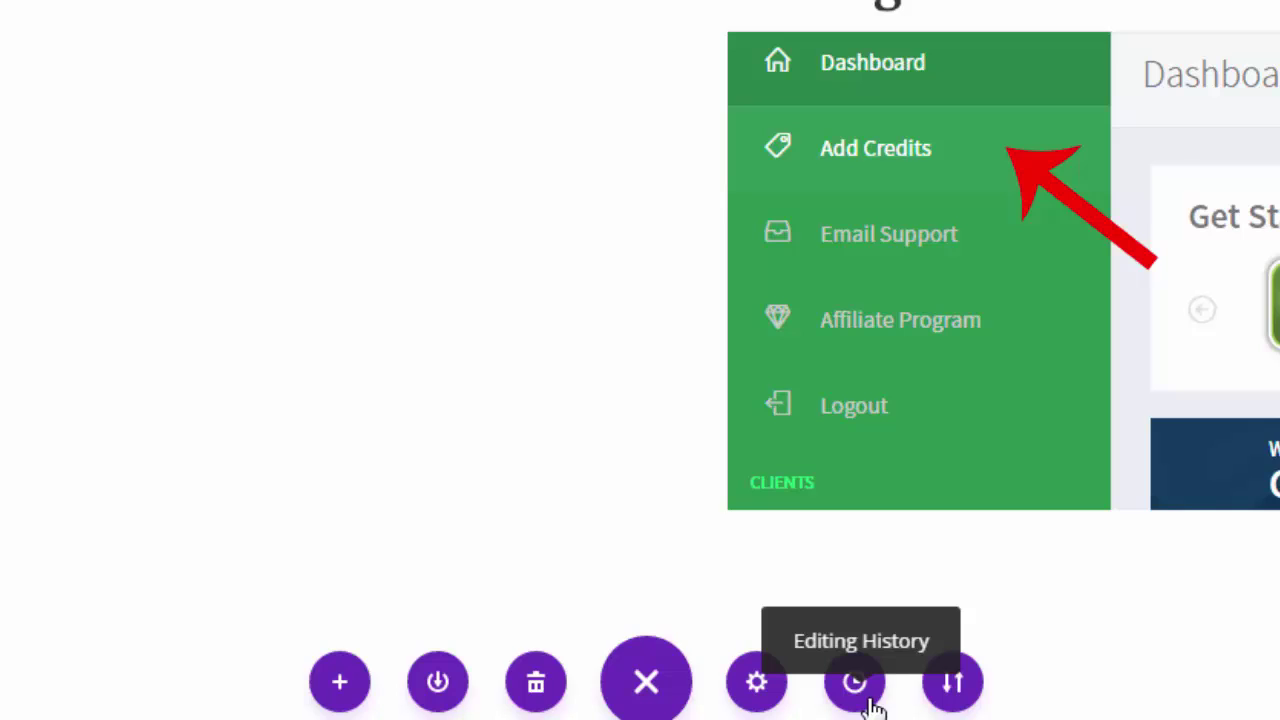
Open the page's editing history and look through the recorded states to the most recent one
left_click(858, 684)
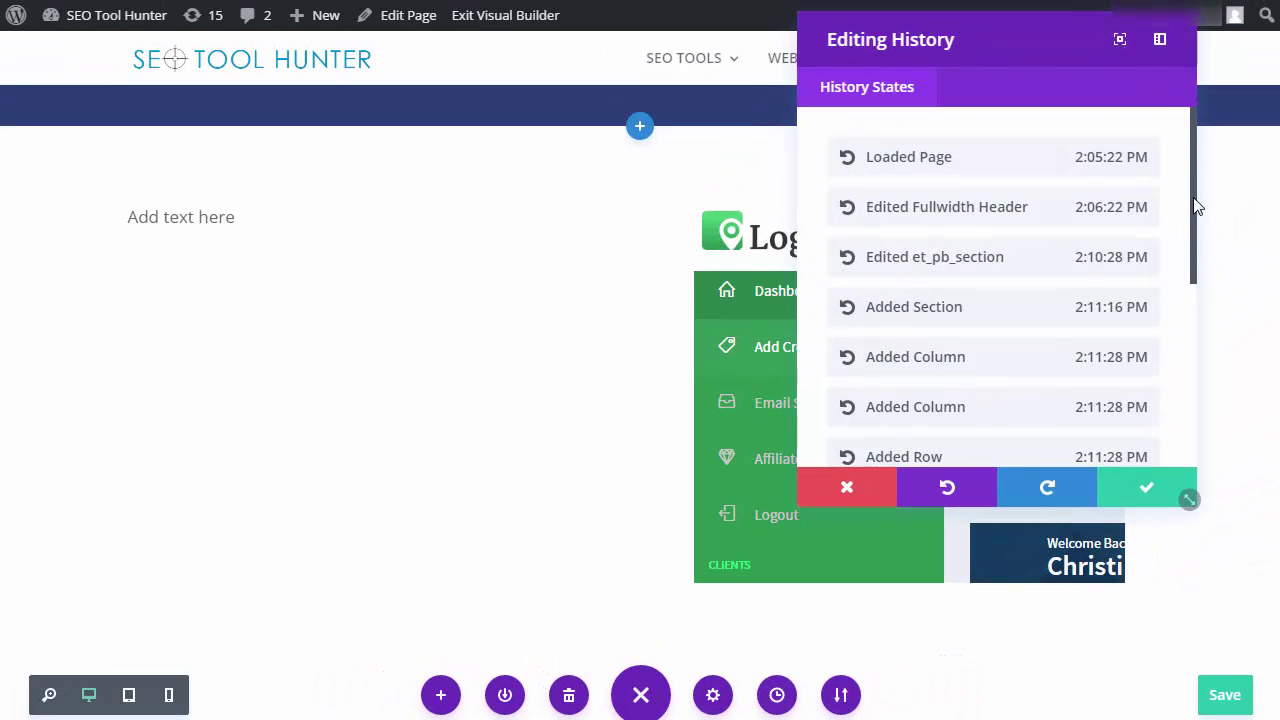
left_click_drag(1196, 207, 1200, 392)
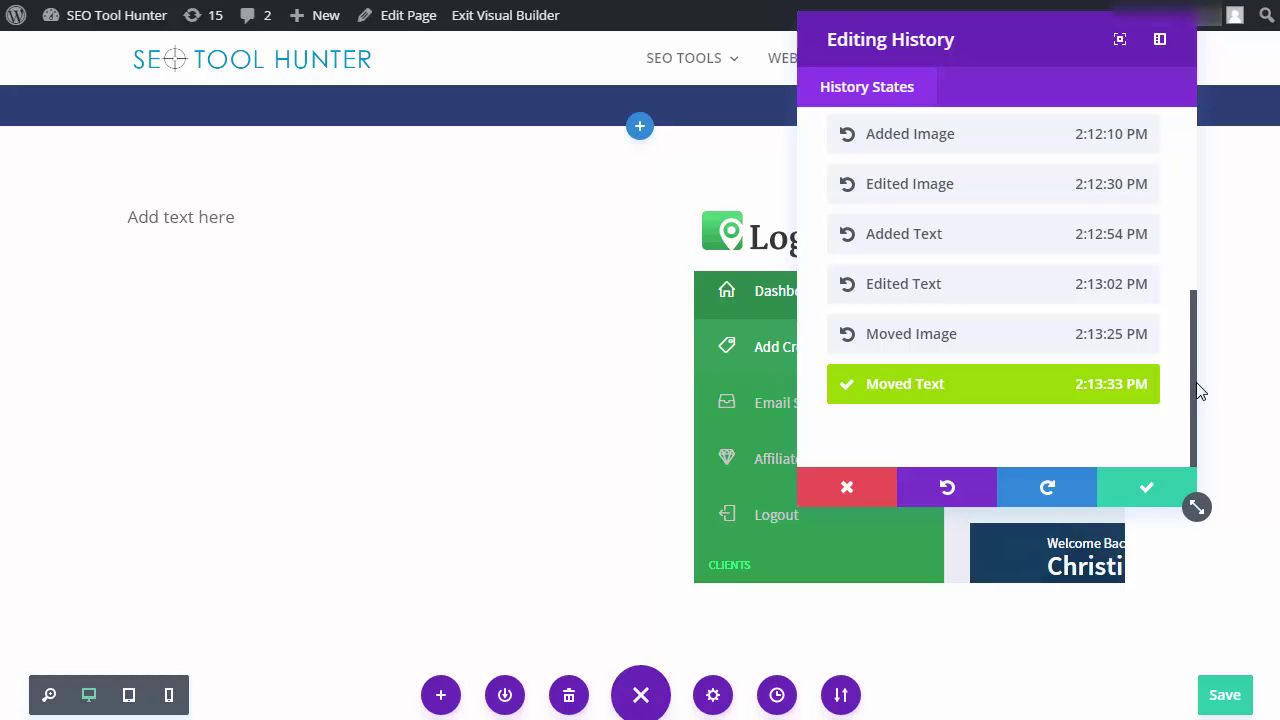
Revert the page to the Added Image state from 2:12:10 PM in the editing history and look over the page
left_click_drag(1200, 392, 1077, 303)
left_click(1077, 303)
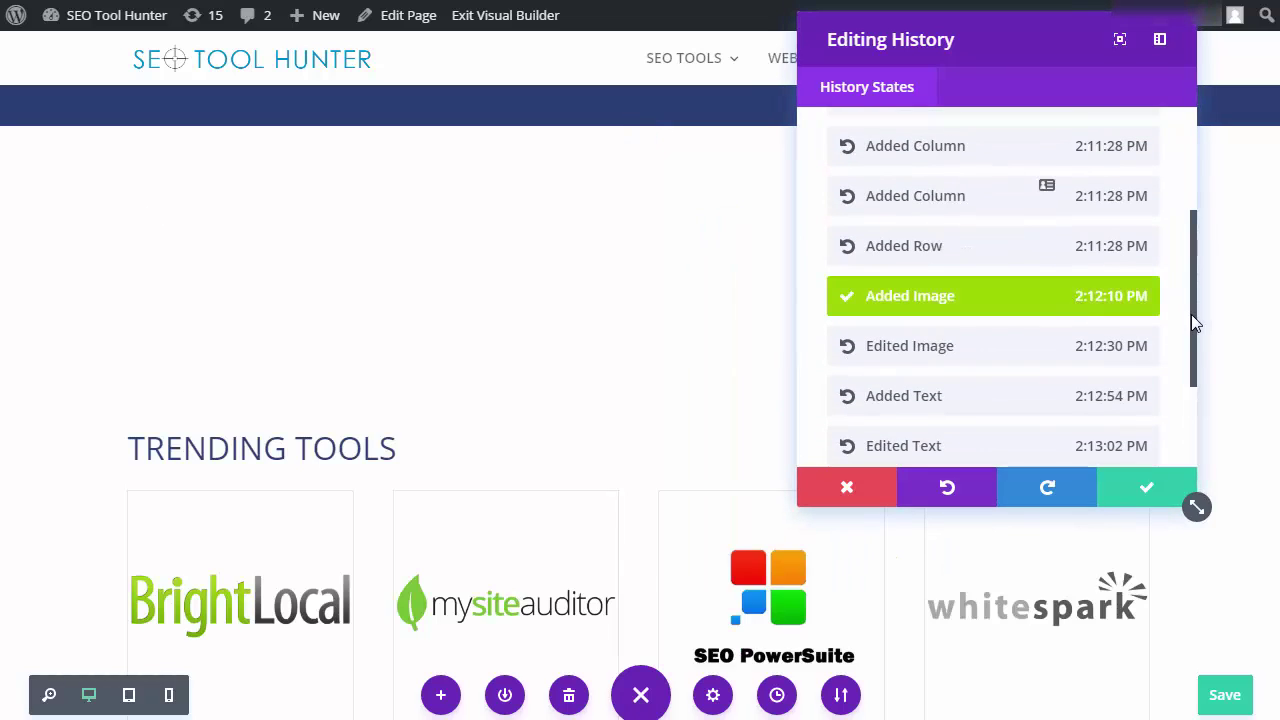
left_click_drag(1194, 305, 1194, 297)
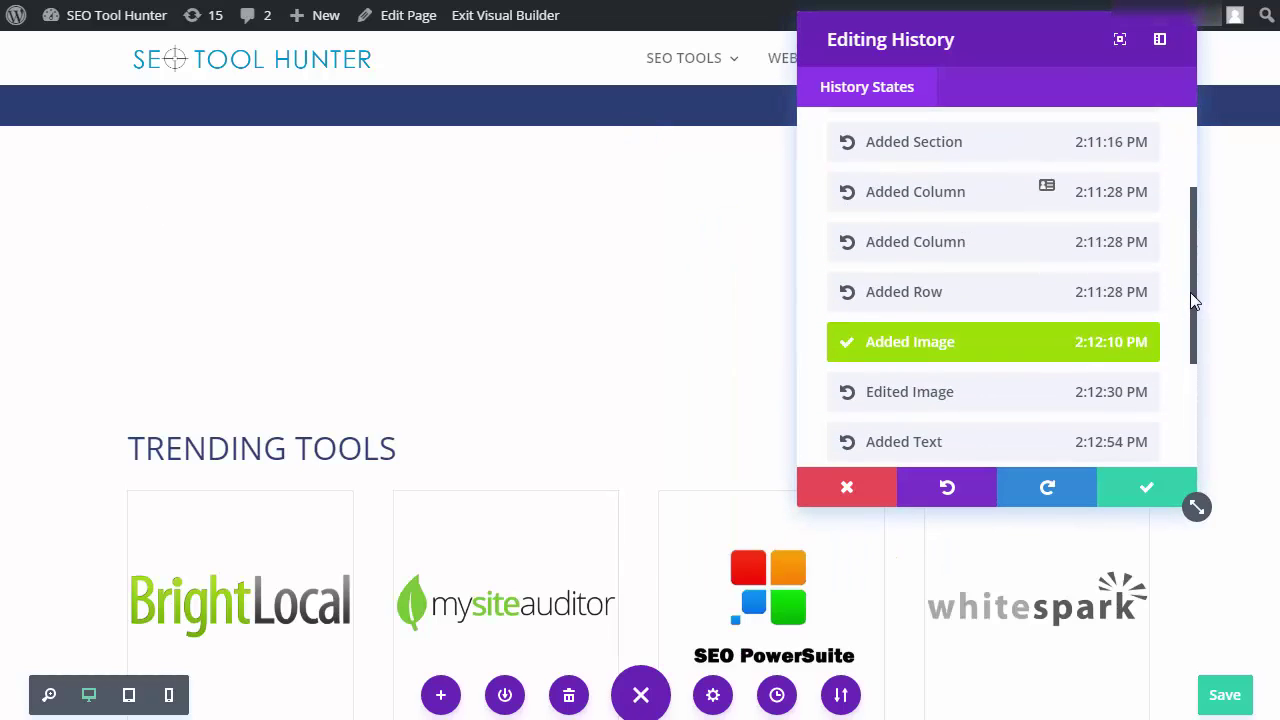
scroll(1274, 333, "up", 2)
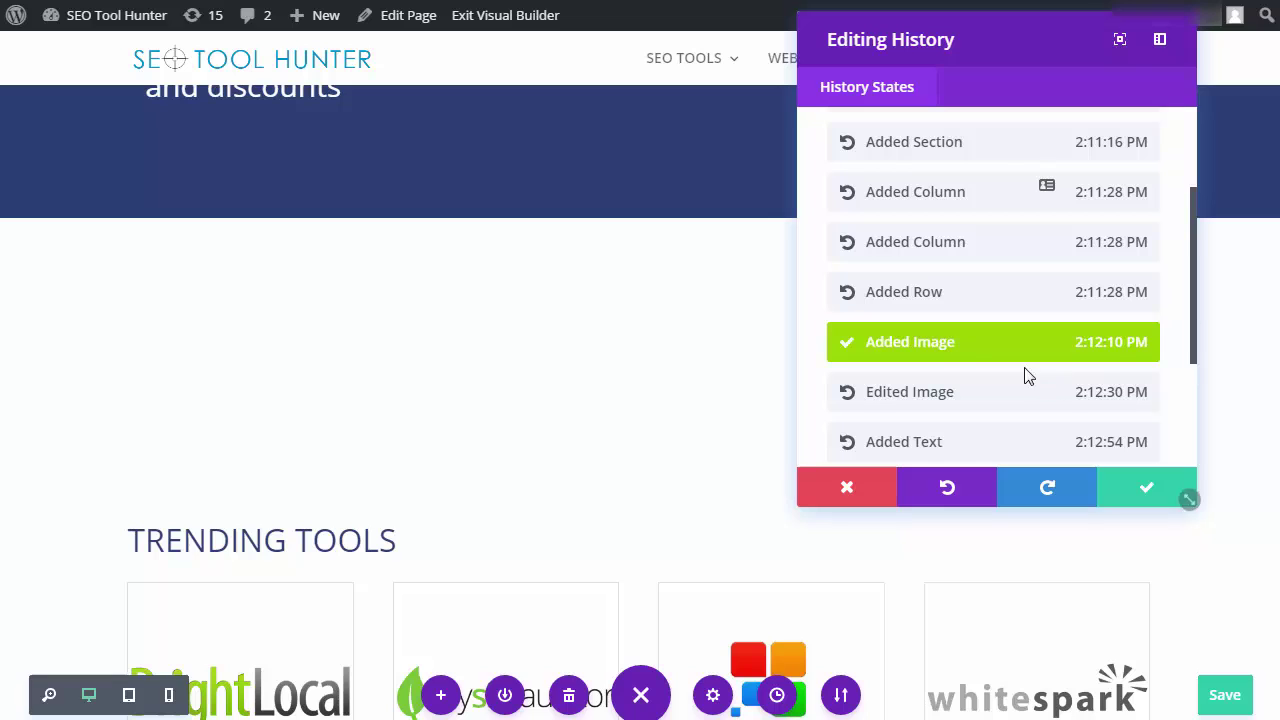
scroll(1197, 372, "down", 3)
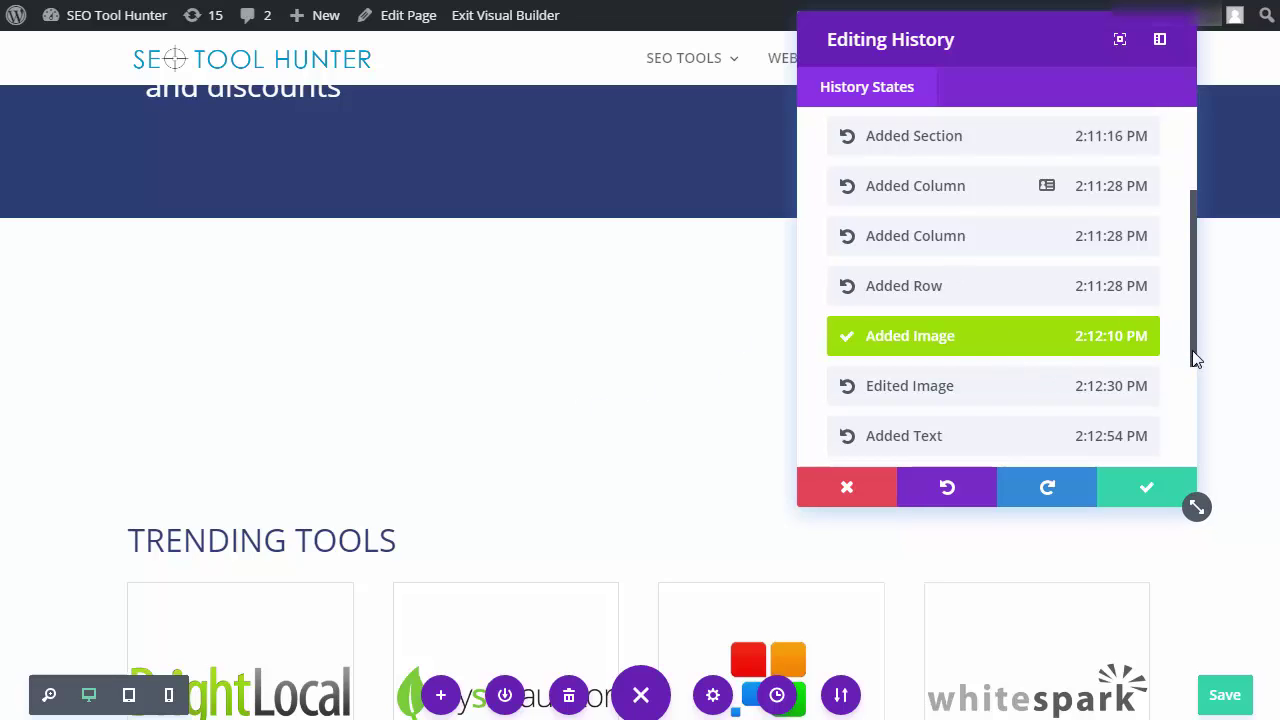
Restore the Edited Text state from 2:13:02 PM in the editing history and save the open windows
left_click(1088, 388)
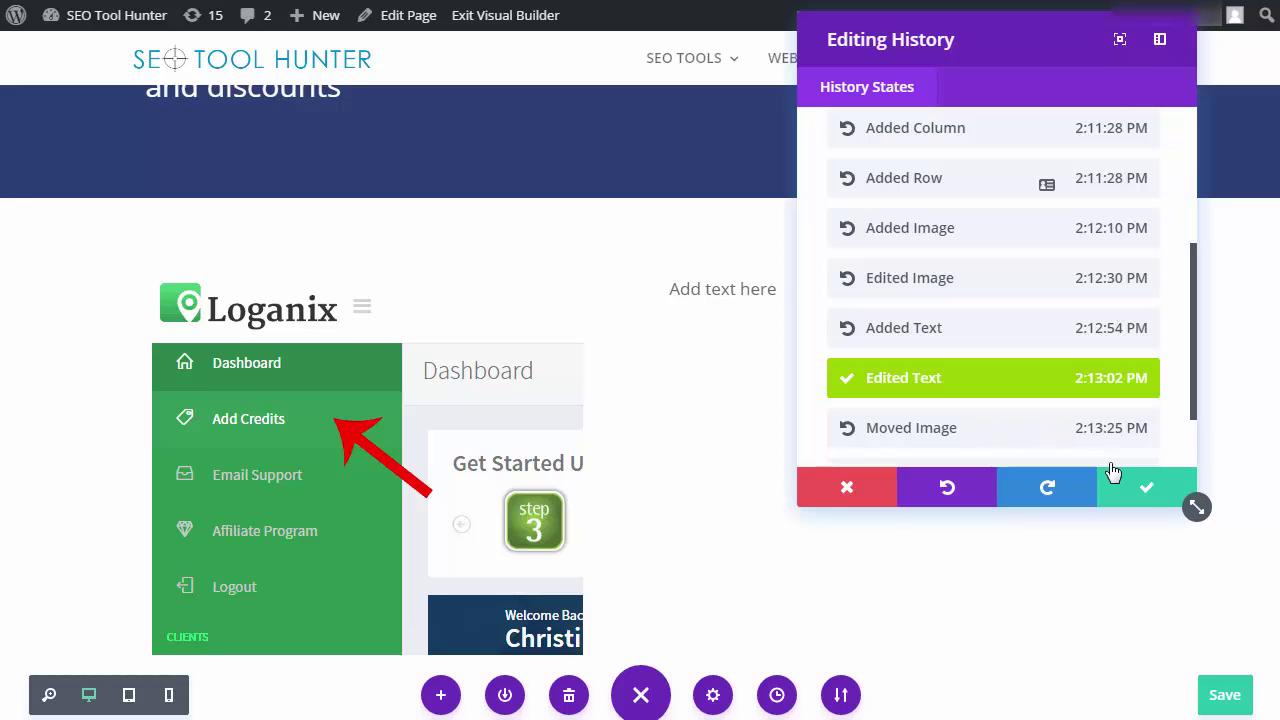
left_click(1147, 492)
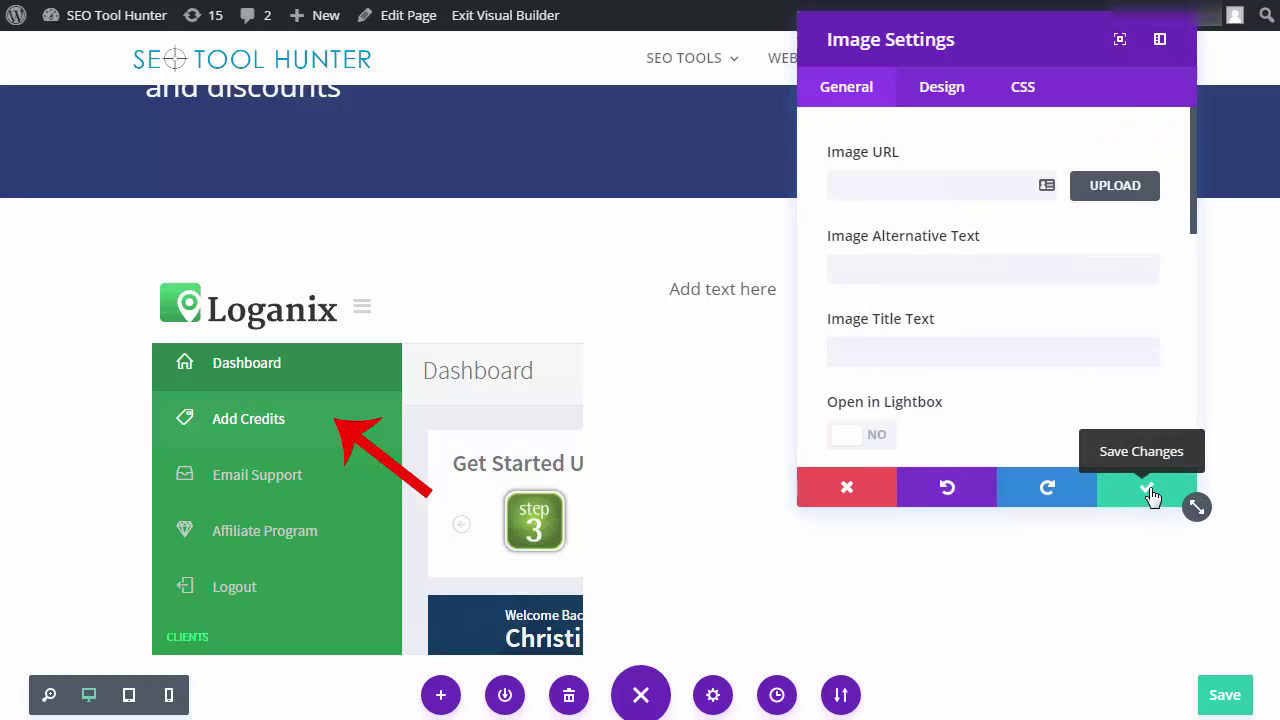
left_click(1157, 500)
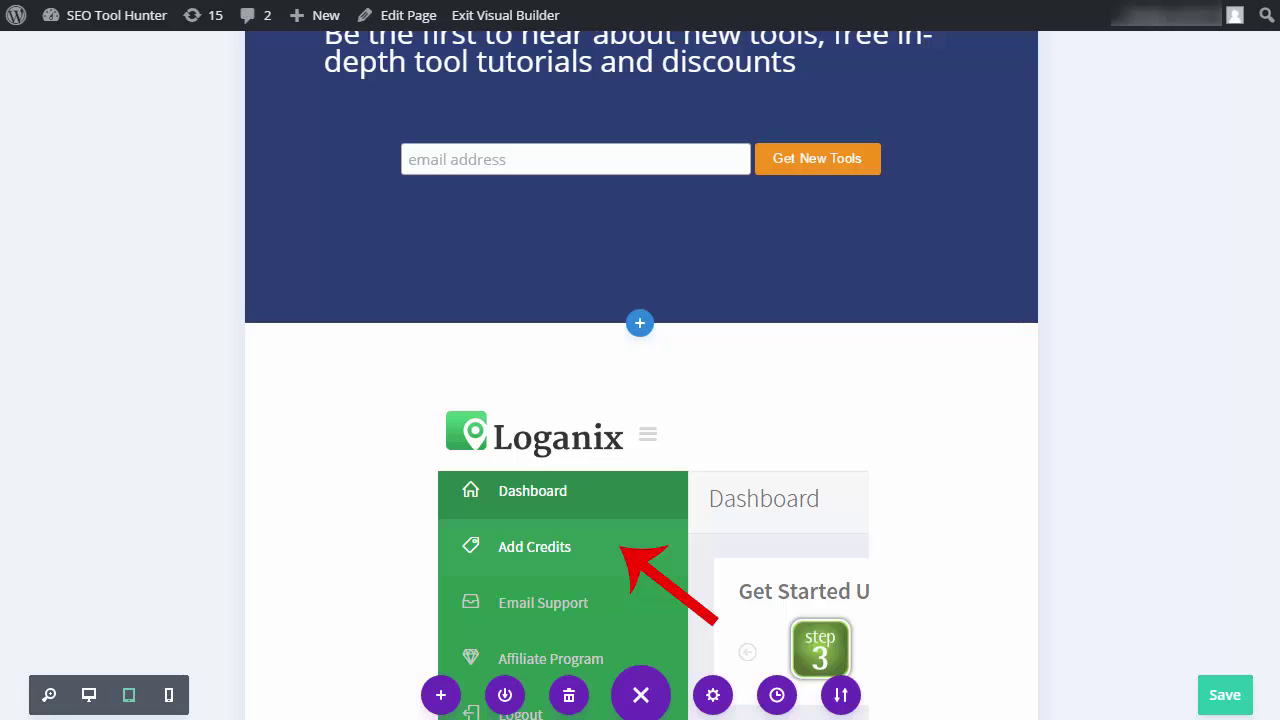
Center the "Be the first to hear about new tools" heading in the blue section while in the tablet preview
scroll(640, 400, "up", 7)
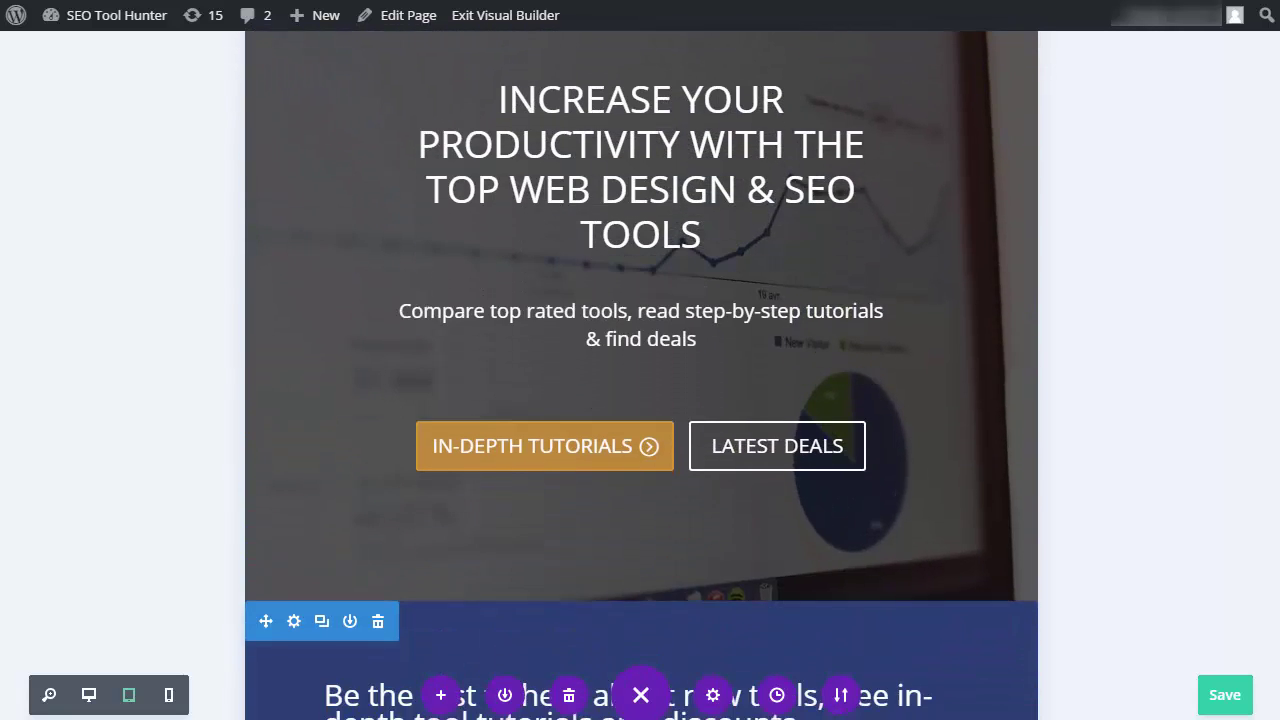
scroll(640, 400, "down", 4)
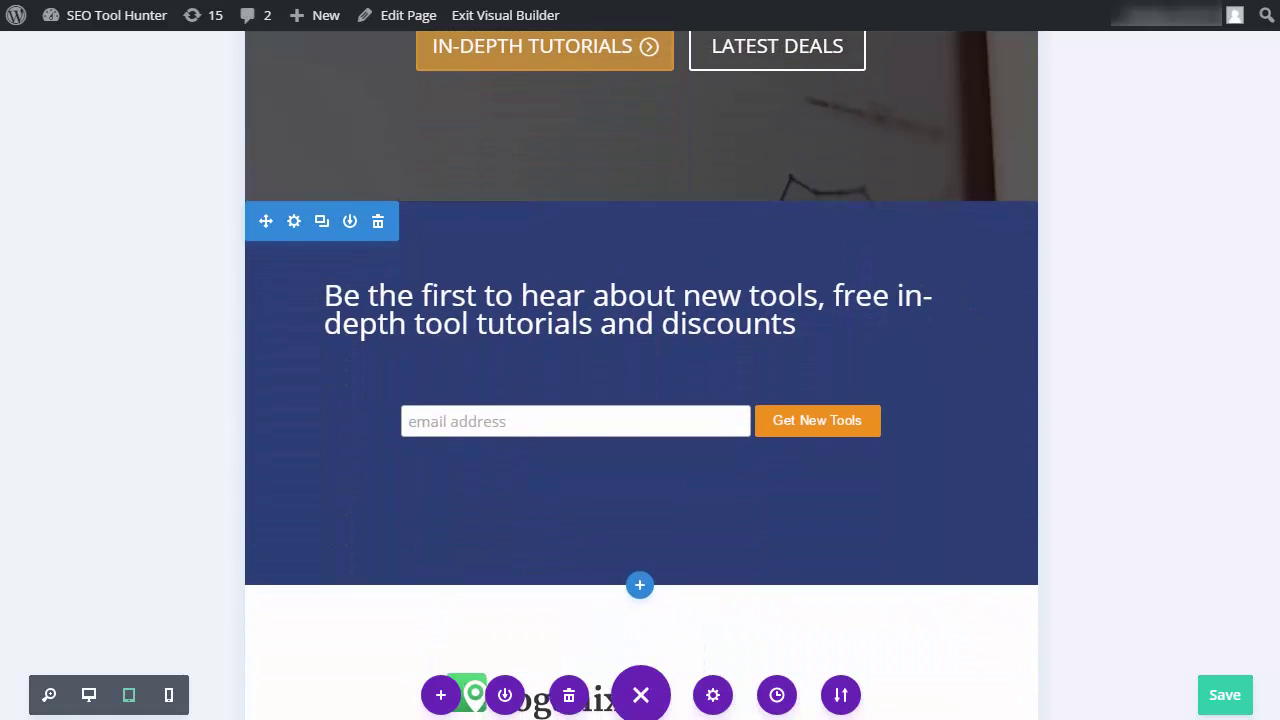
left_click(814, 326)
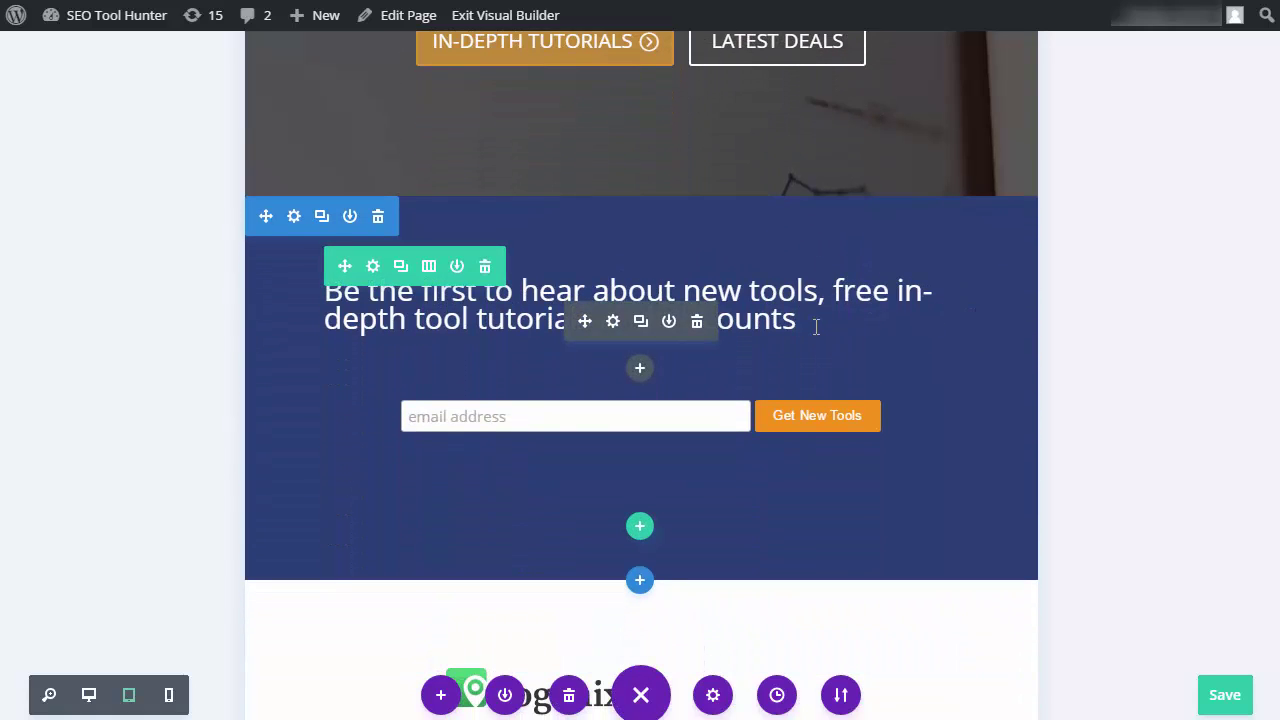
left_click_drag(800, 329, 347, 300)
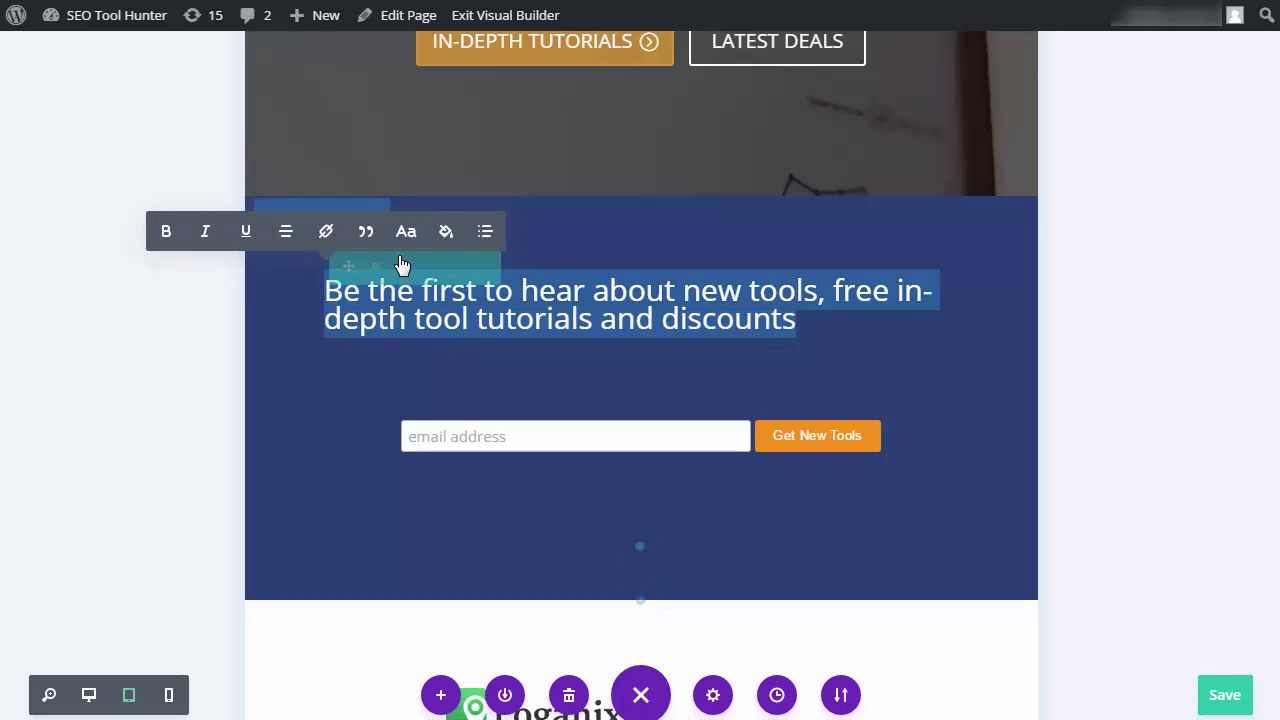
left_click(295, 236)
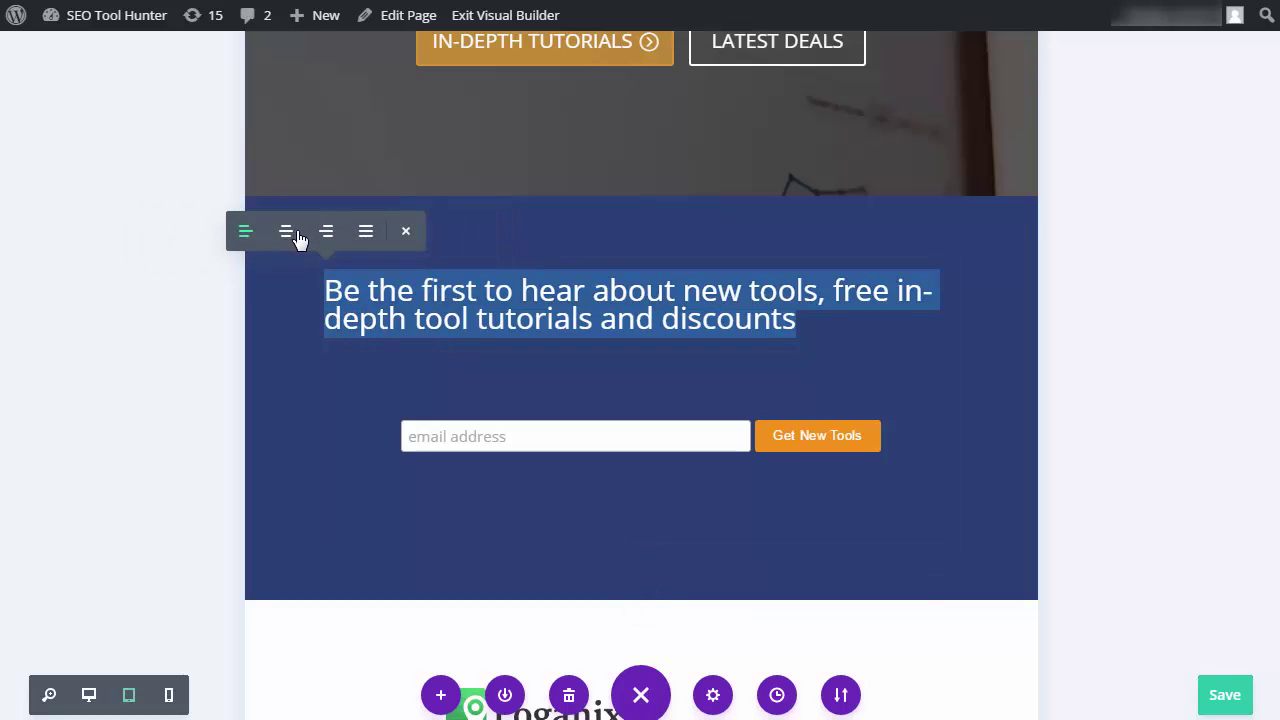
left_click(293, 235)
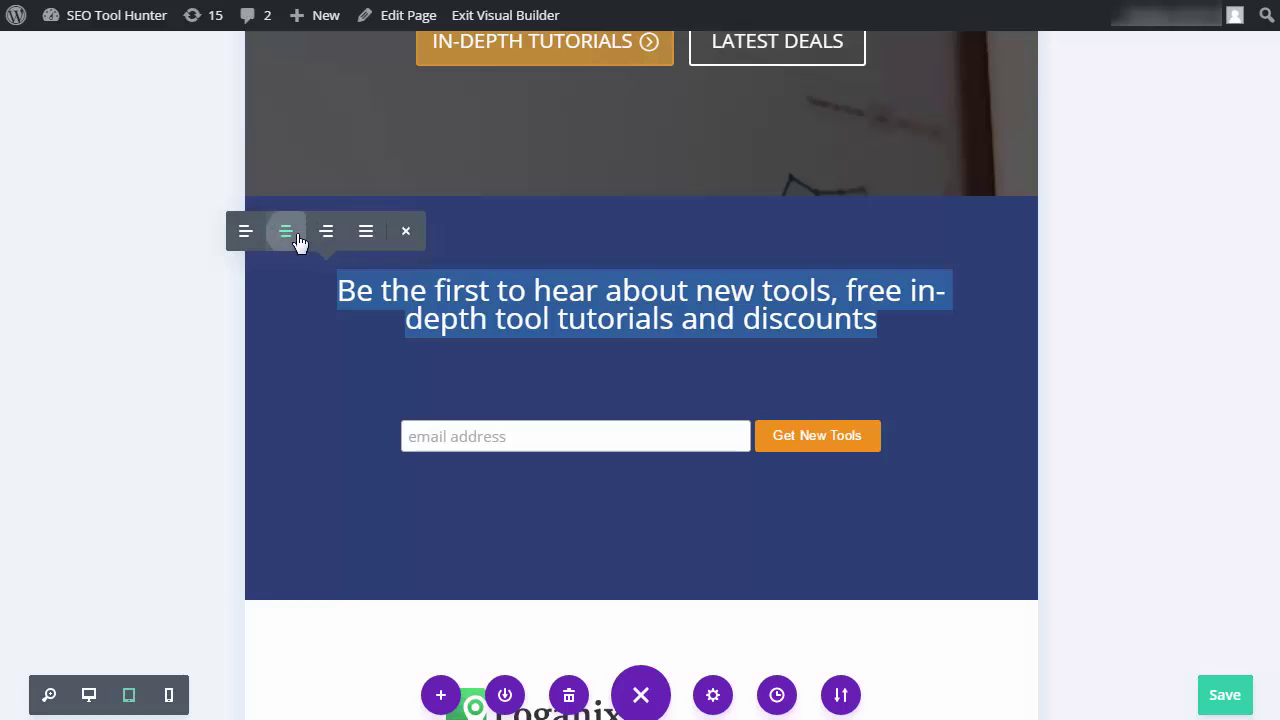
left_click(608, 374)
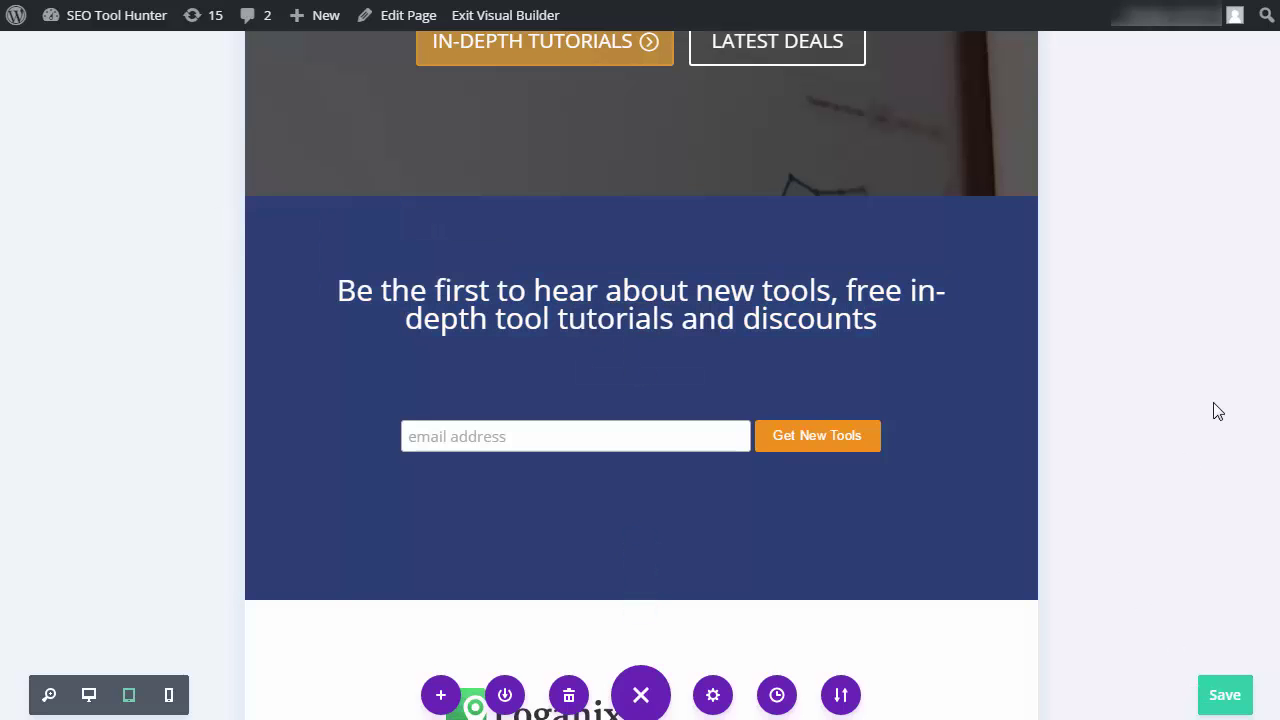
Switch to the phone preview and examine how the page's sections and tool listings are laid out
mouse_move(943, 343)
left_click(170, 695)
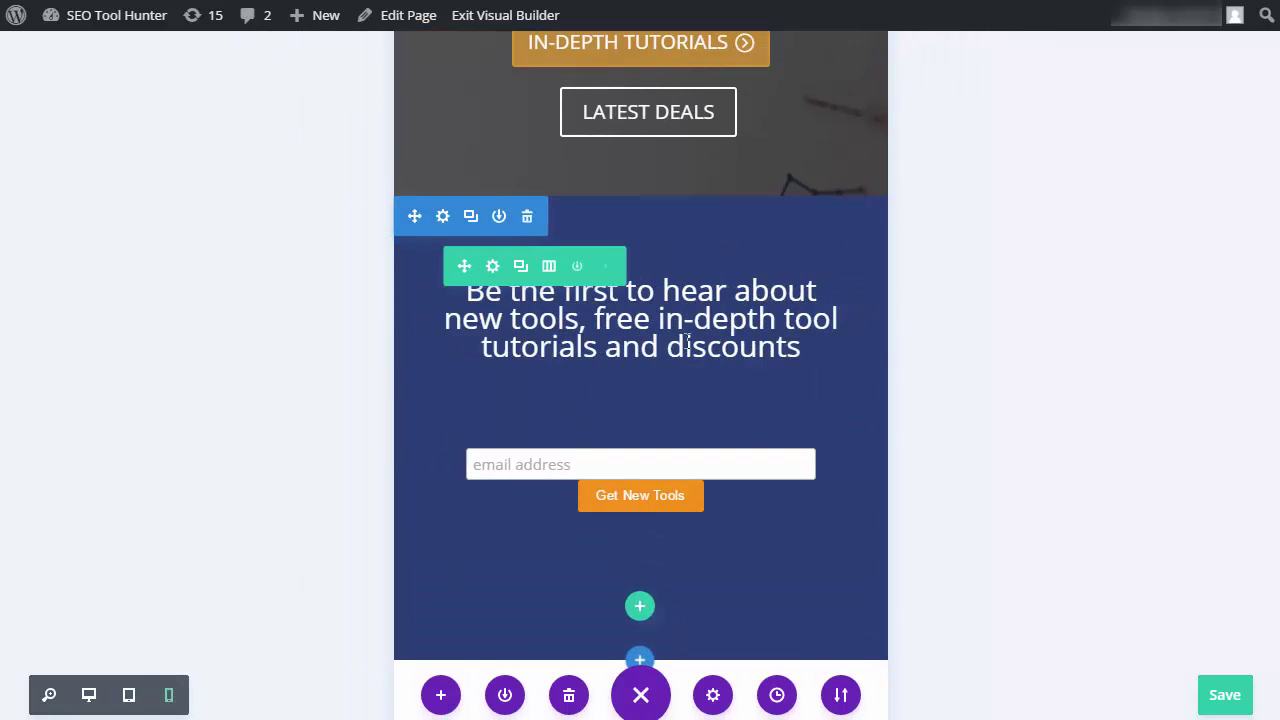
scroll(641, 345, "down", 10)
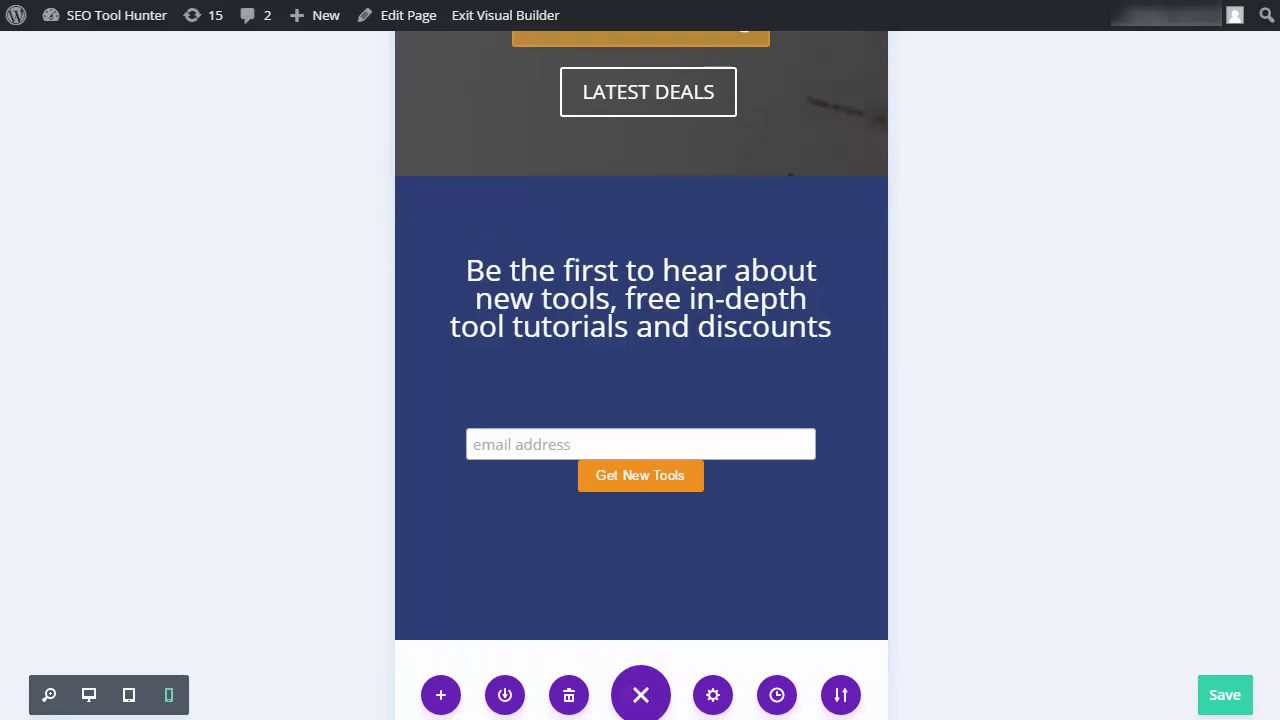
scroll(641, 345, "down", 7)
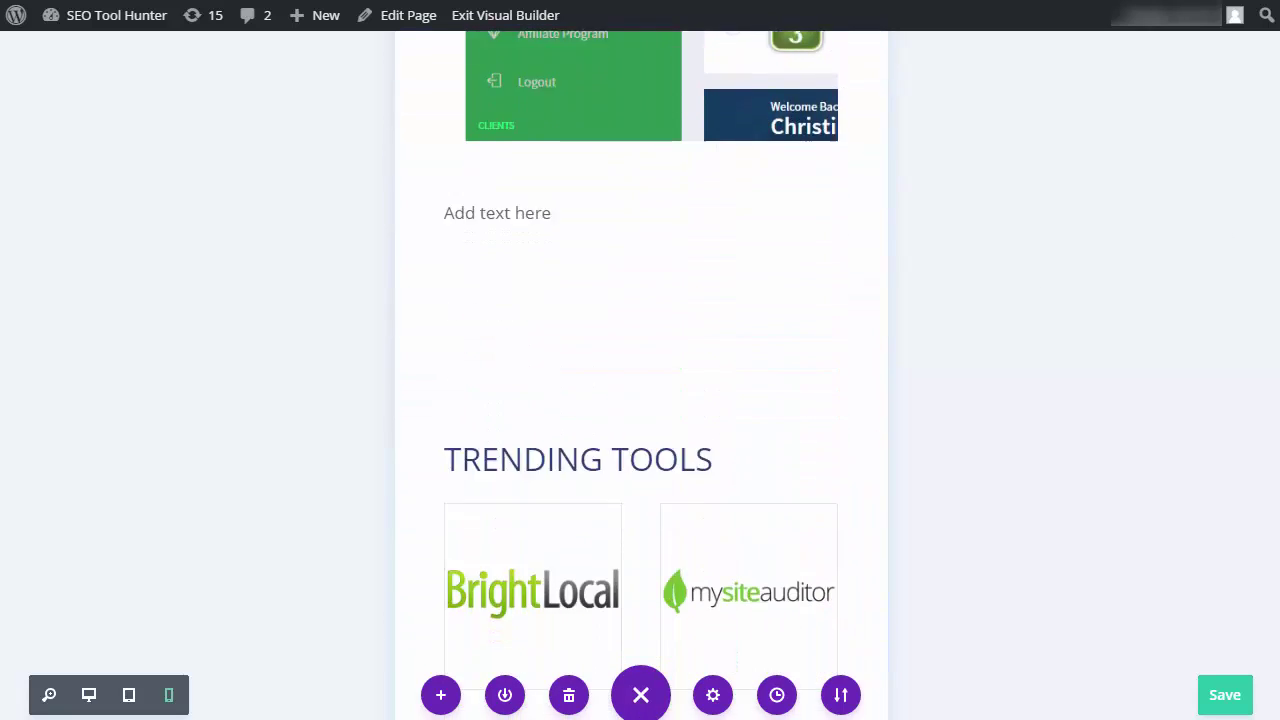
scroll(641, 345, "down", 2)
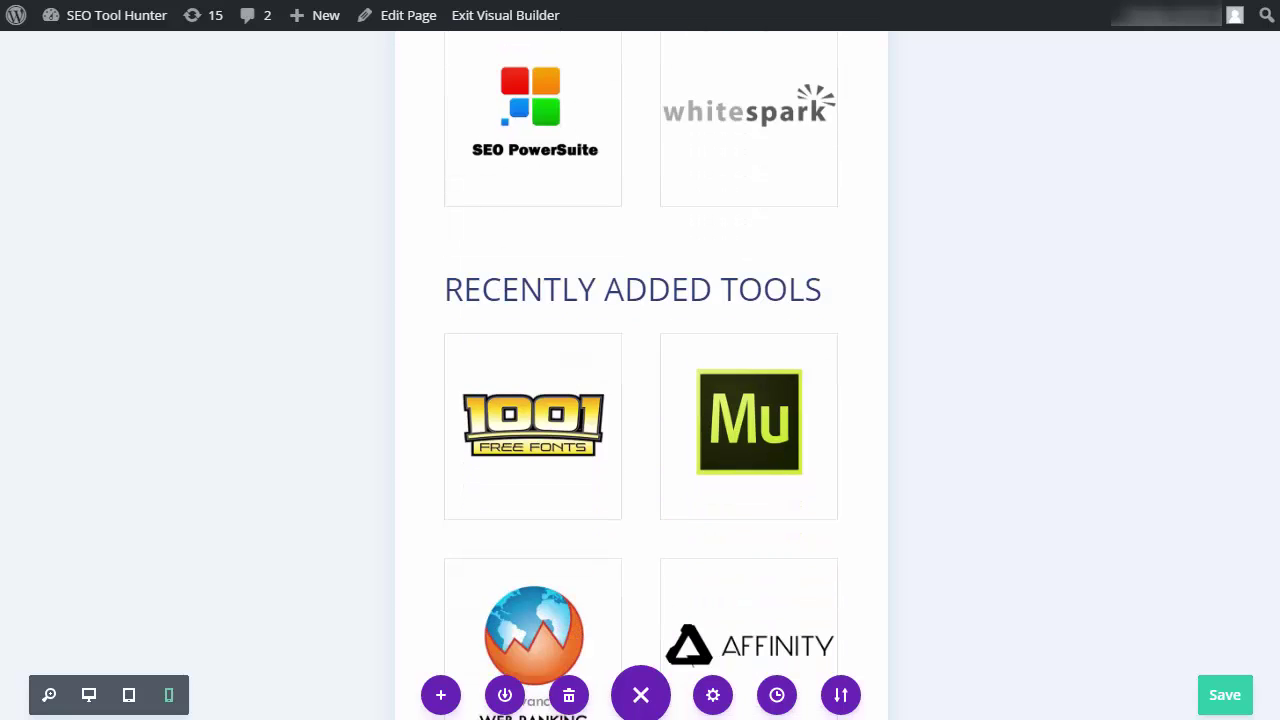
scroll(641, 373, "down", 1)
scroll(641, 373, "down", 8)
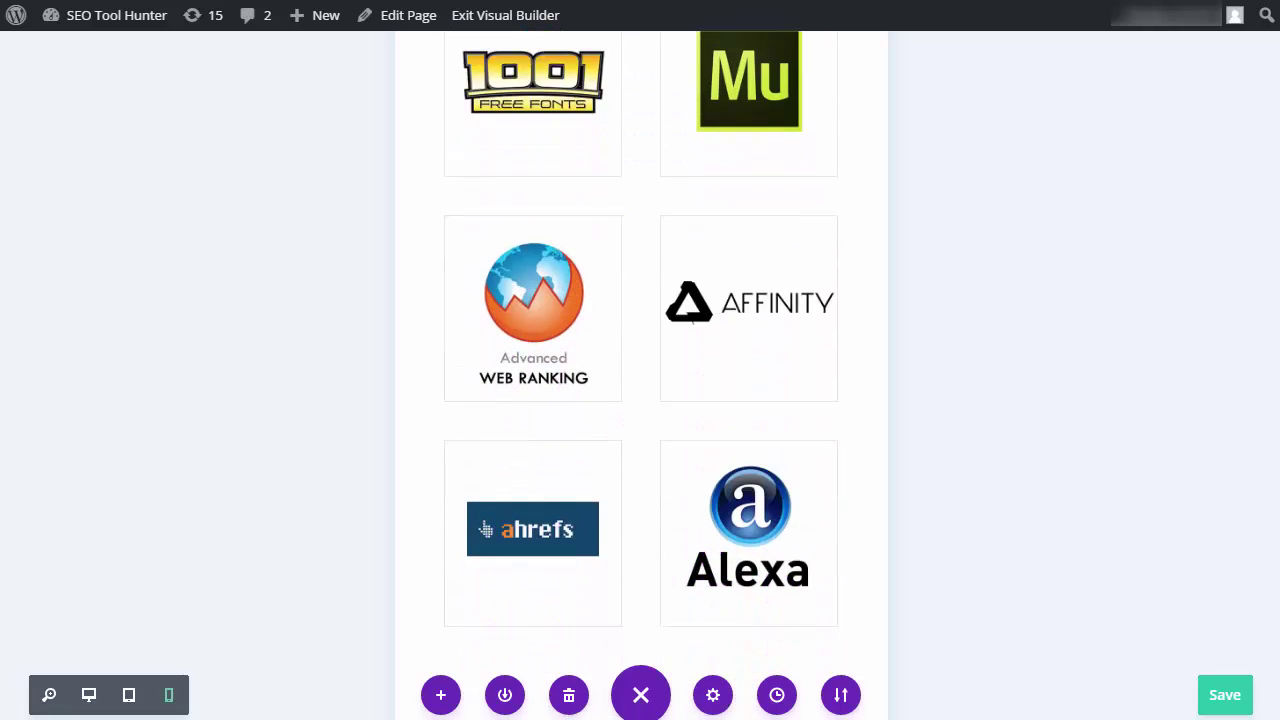
scroll(485, 70, "up", 20)
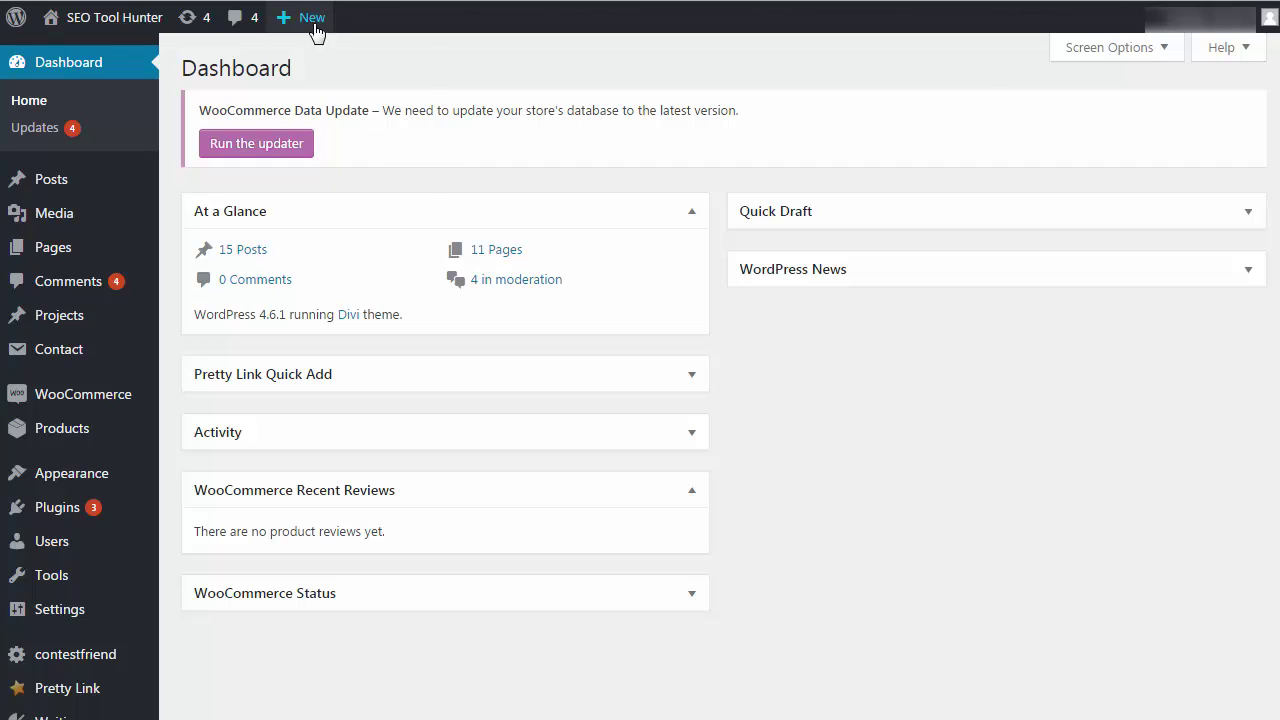
Create a new WordPress page, enable the Divi Builder for it and launch the Visual Builder
mouse_move(312, 22)
left_click(350, 114)
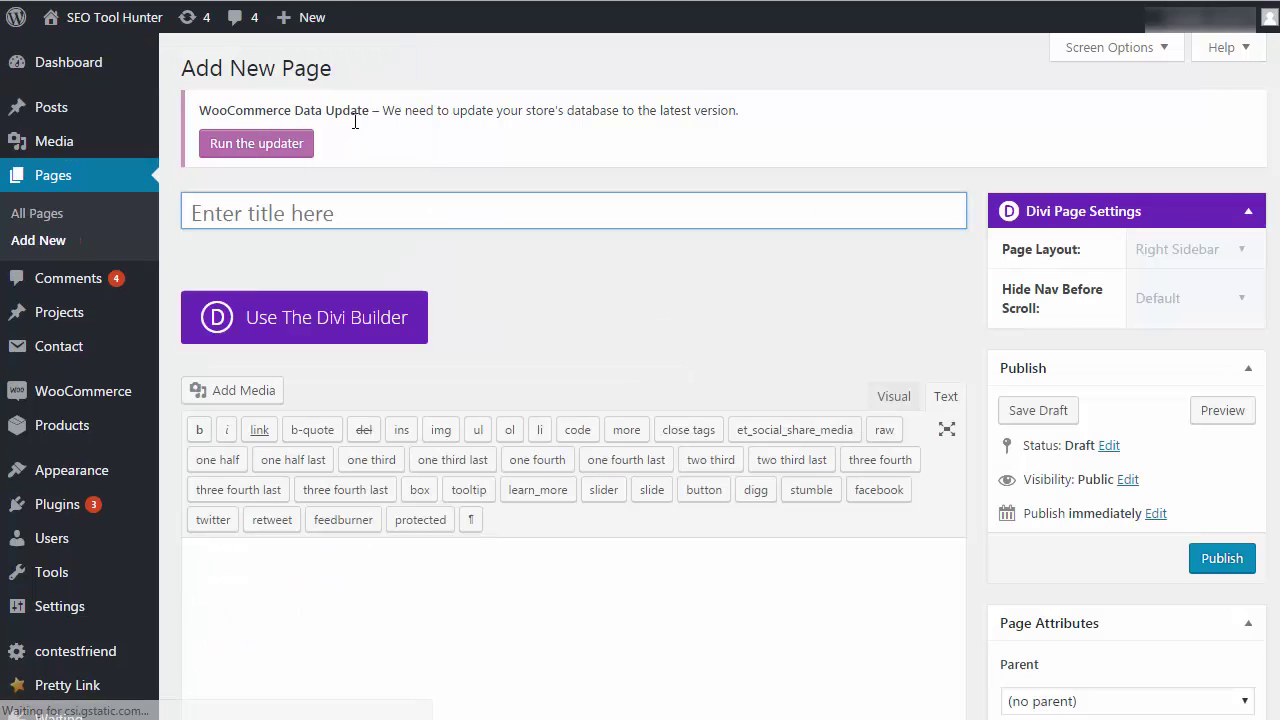
left_click(308, 327)
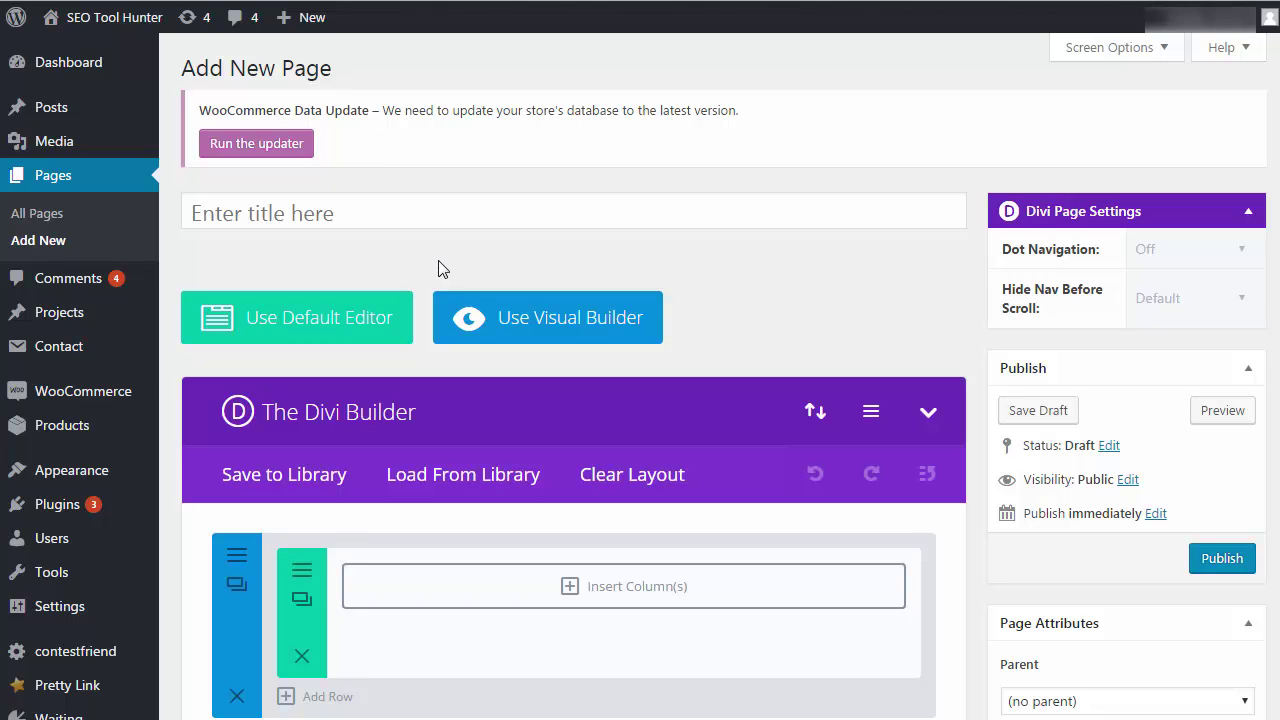
left_click(512, 320)
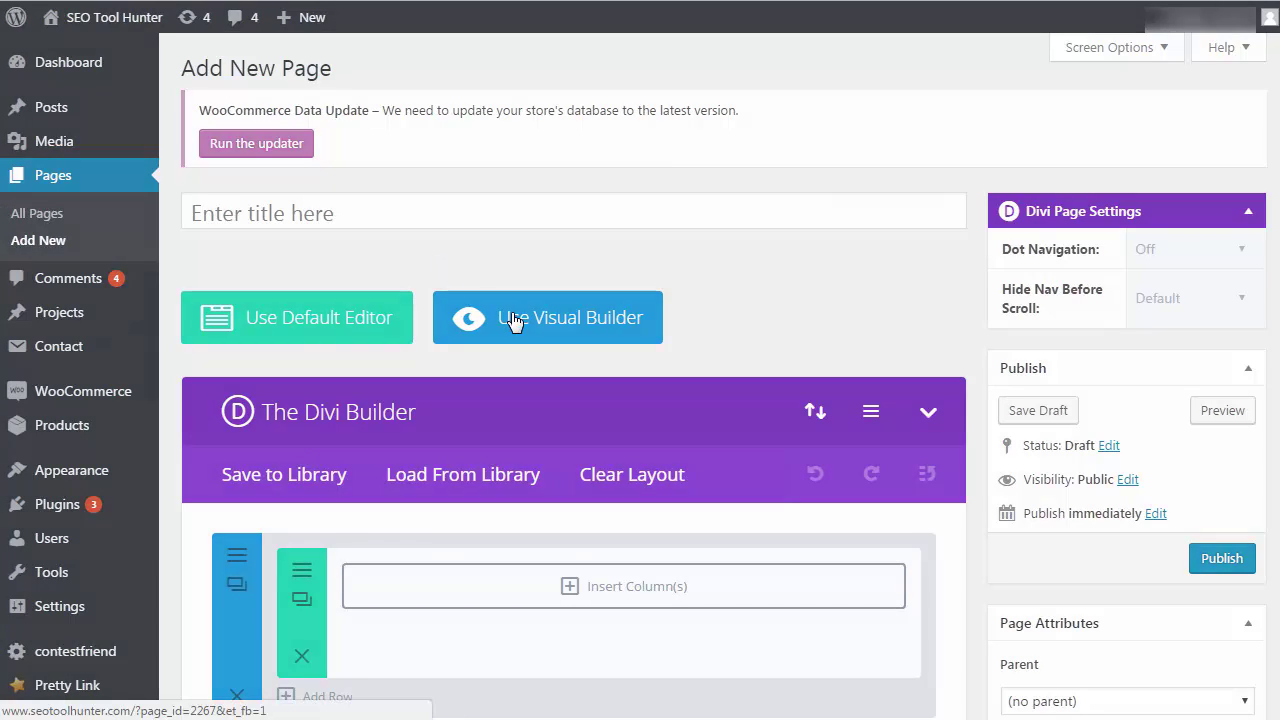
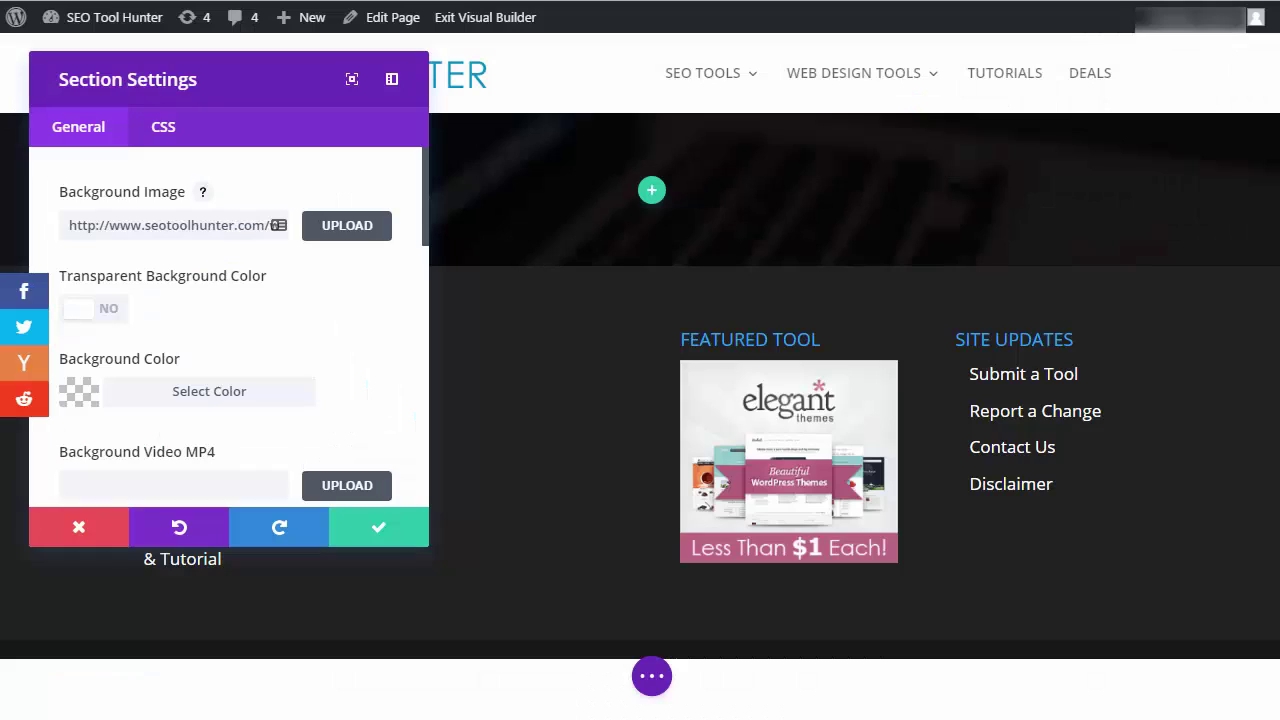
Save the section's background image settings and insert a single-column row containing a Text module
left_click(424, 530)
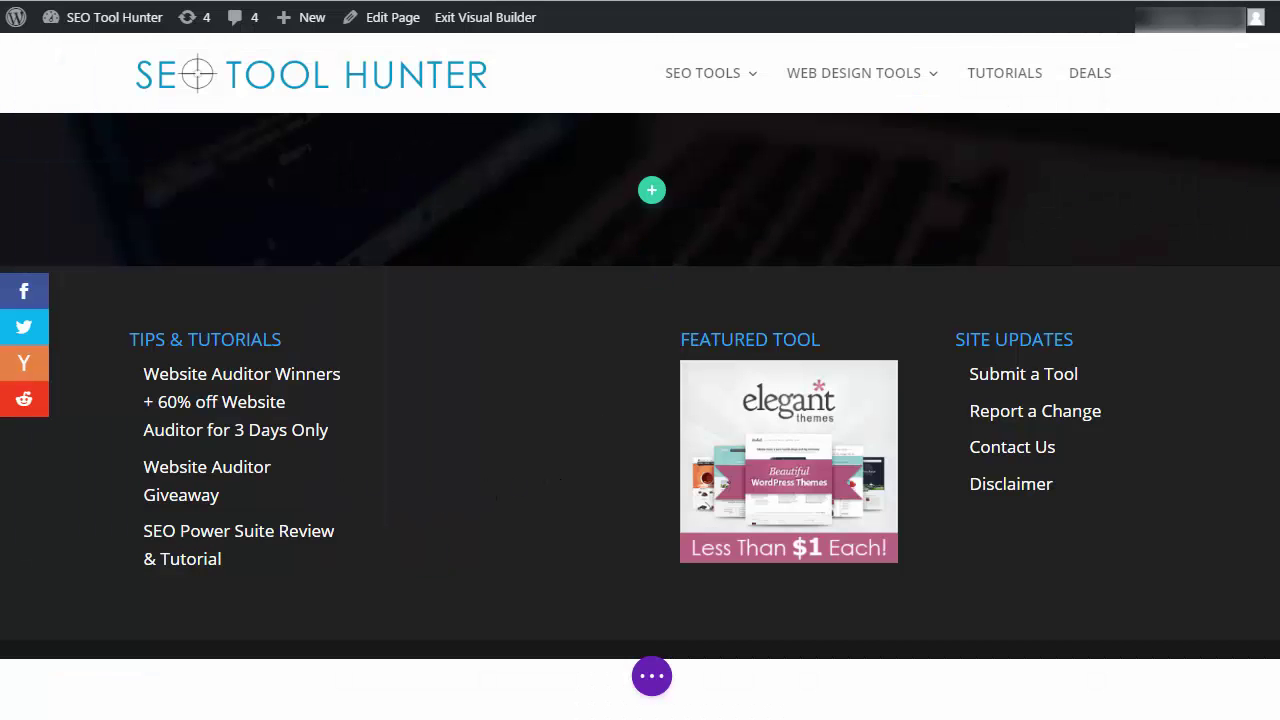
left_click(655, 193)
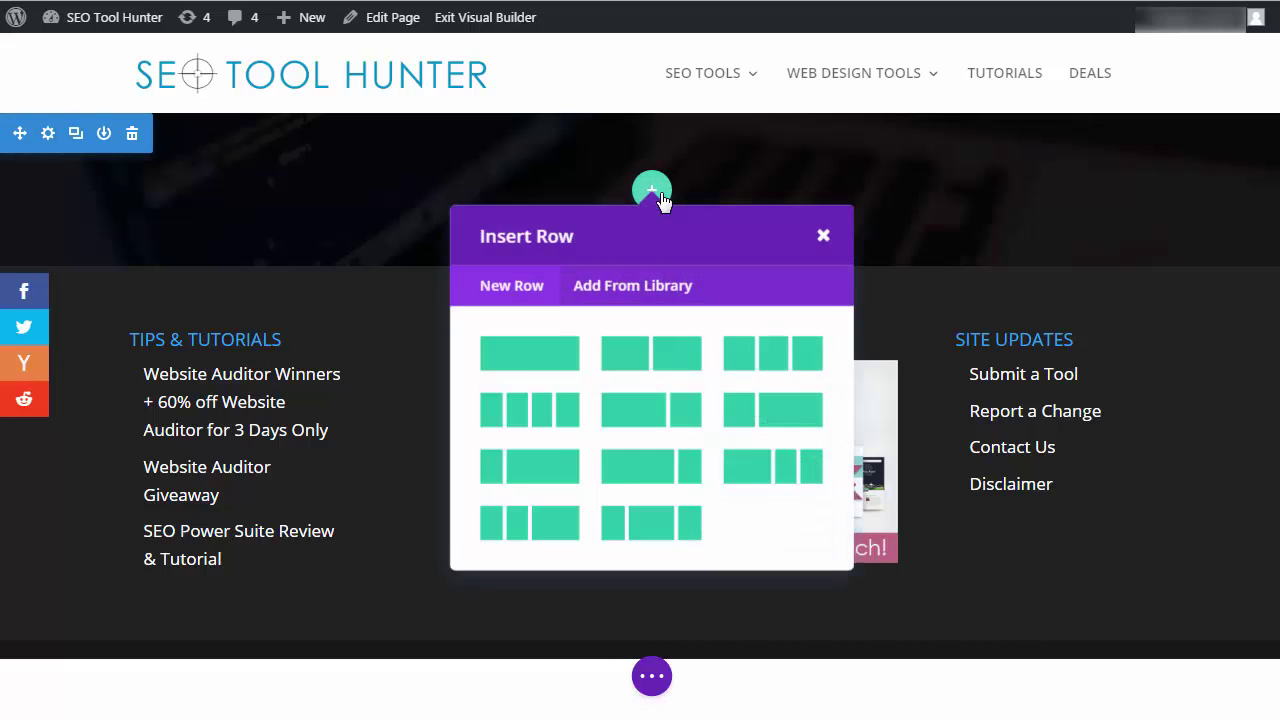
left_click(553, 360)
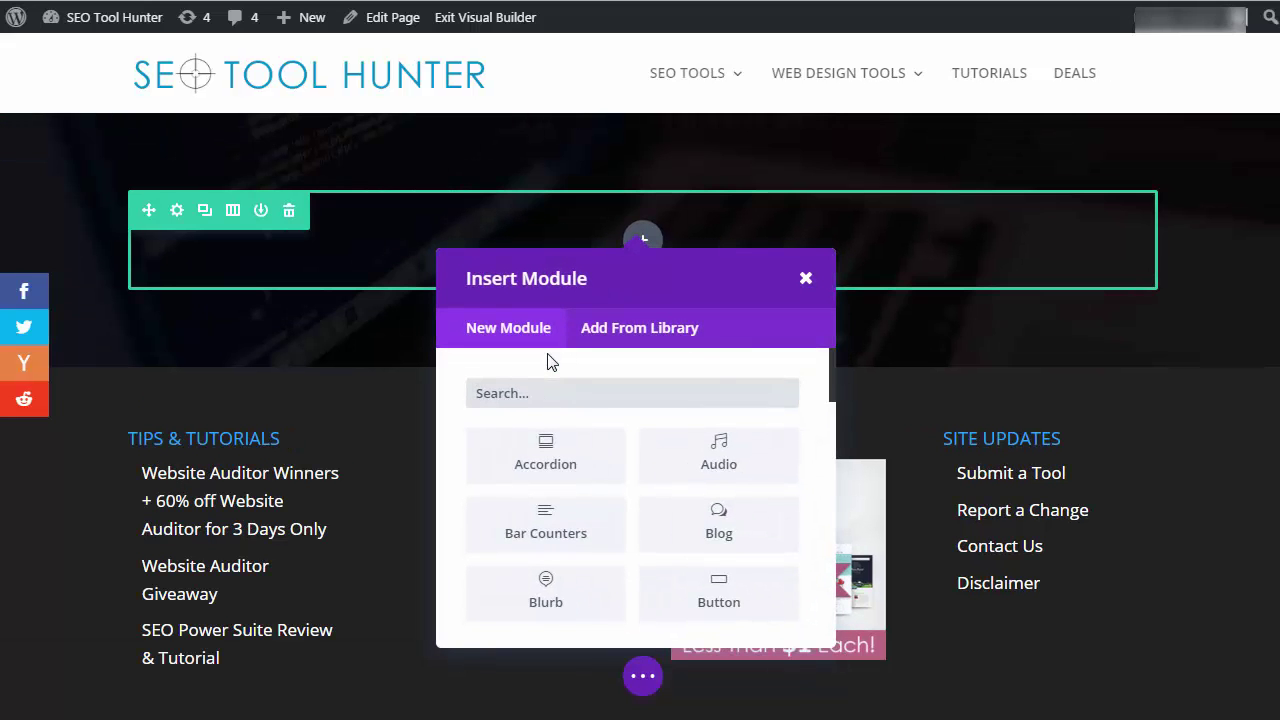
type("text")
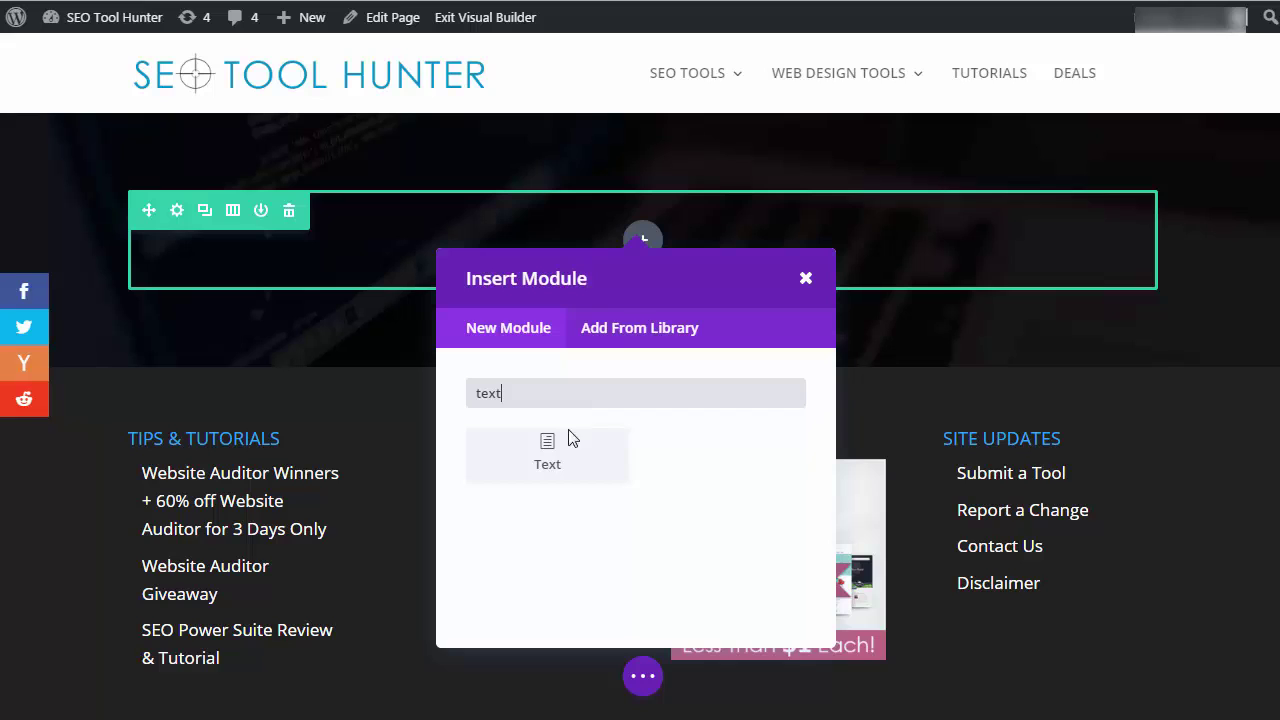
left_click(548, 452)
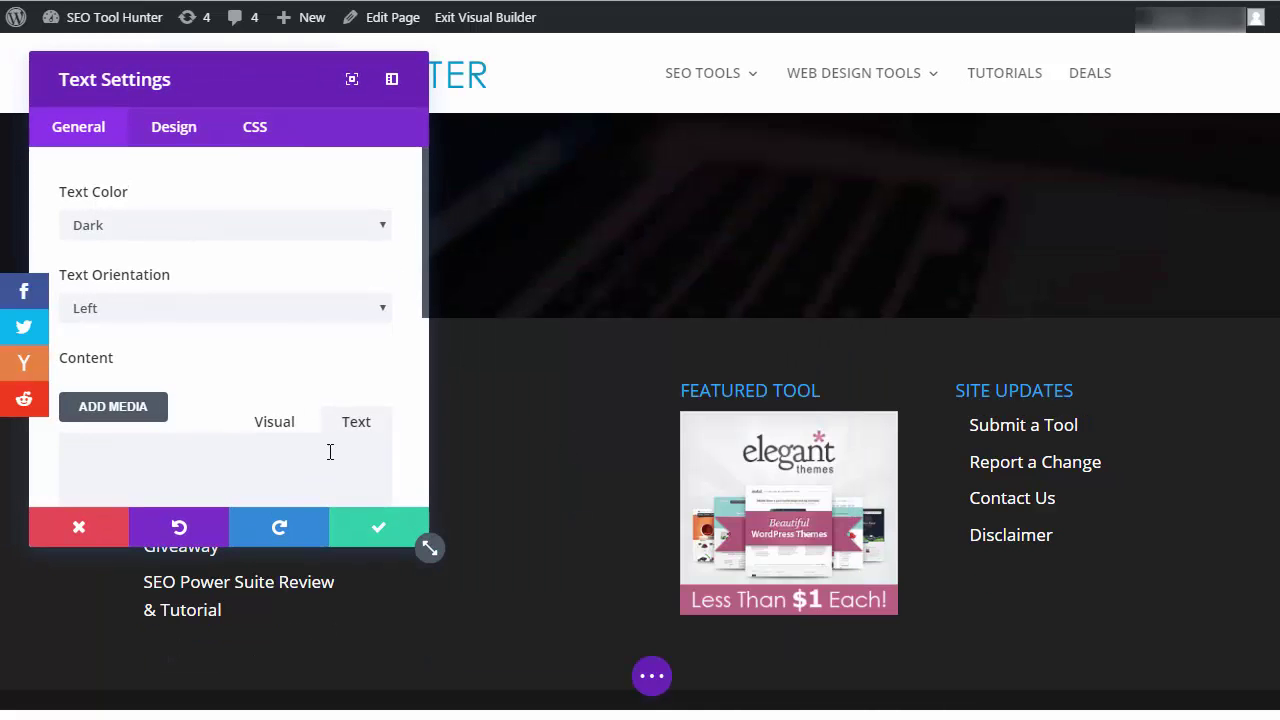
Give the Text module the content "sample text", with Center text orientation and Light text color
type("s")
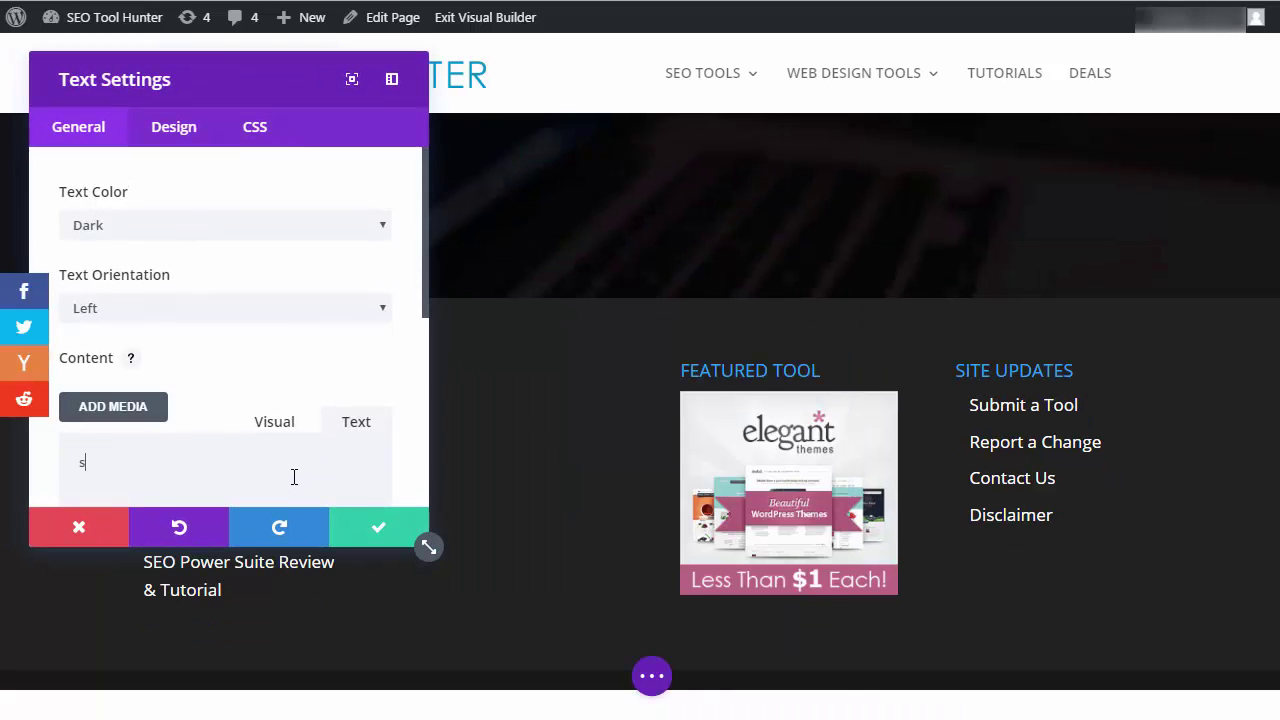
type("ample text")
left_click(185, 310)
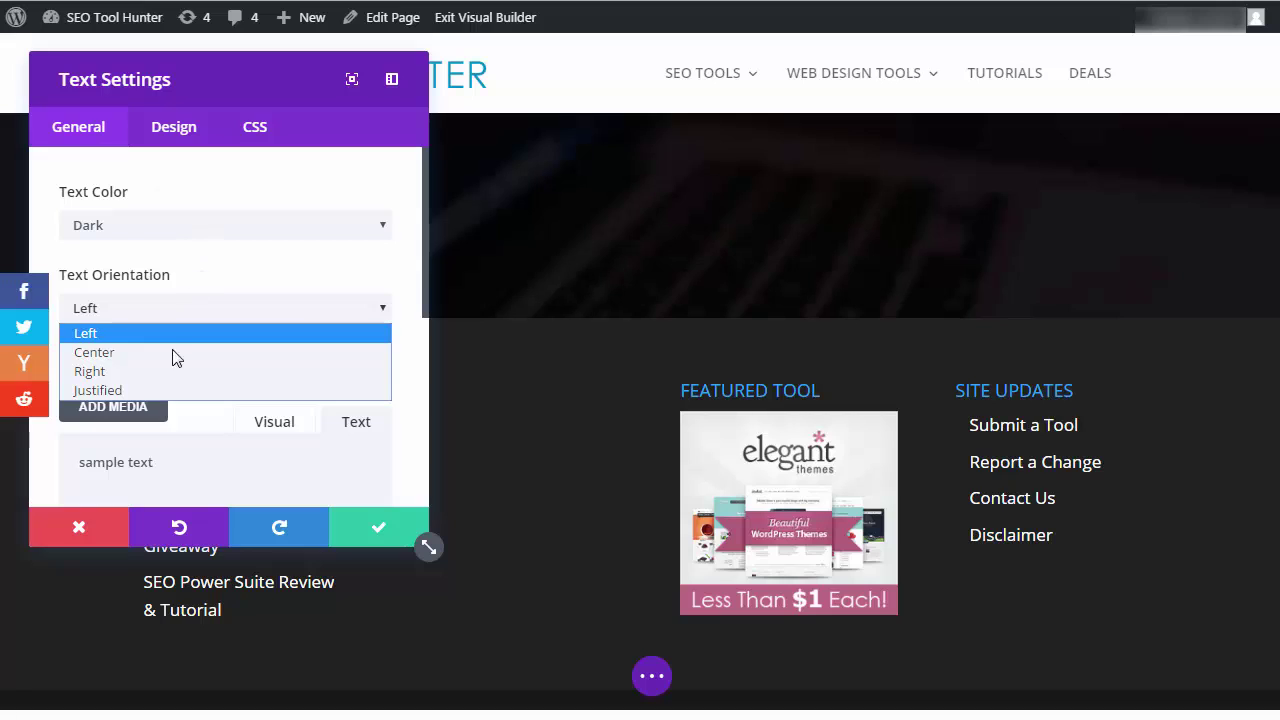
left_click(171, 352)
left_click(196, 229)
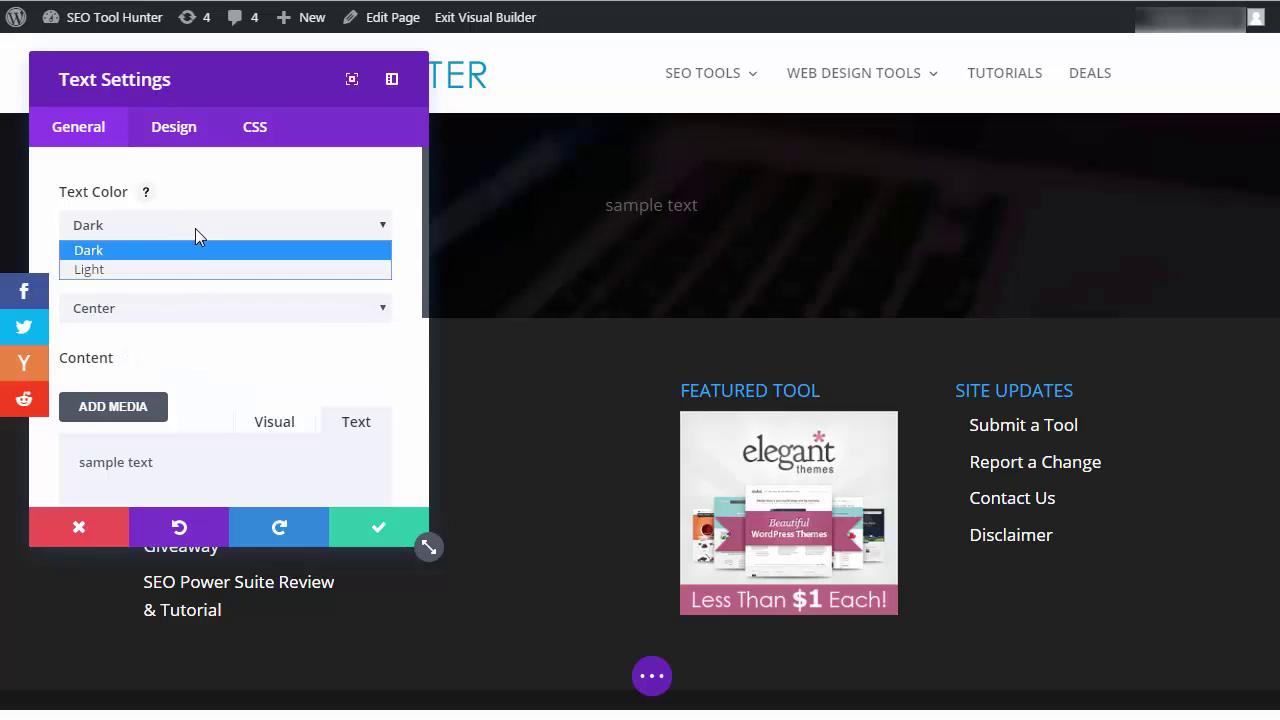
left_click(198, 270)
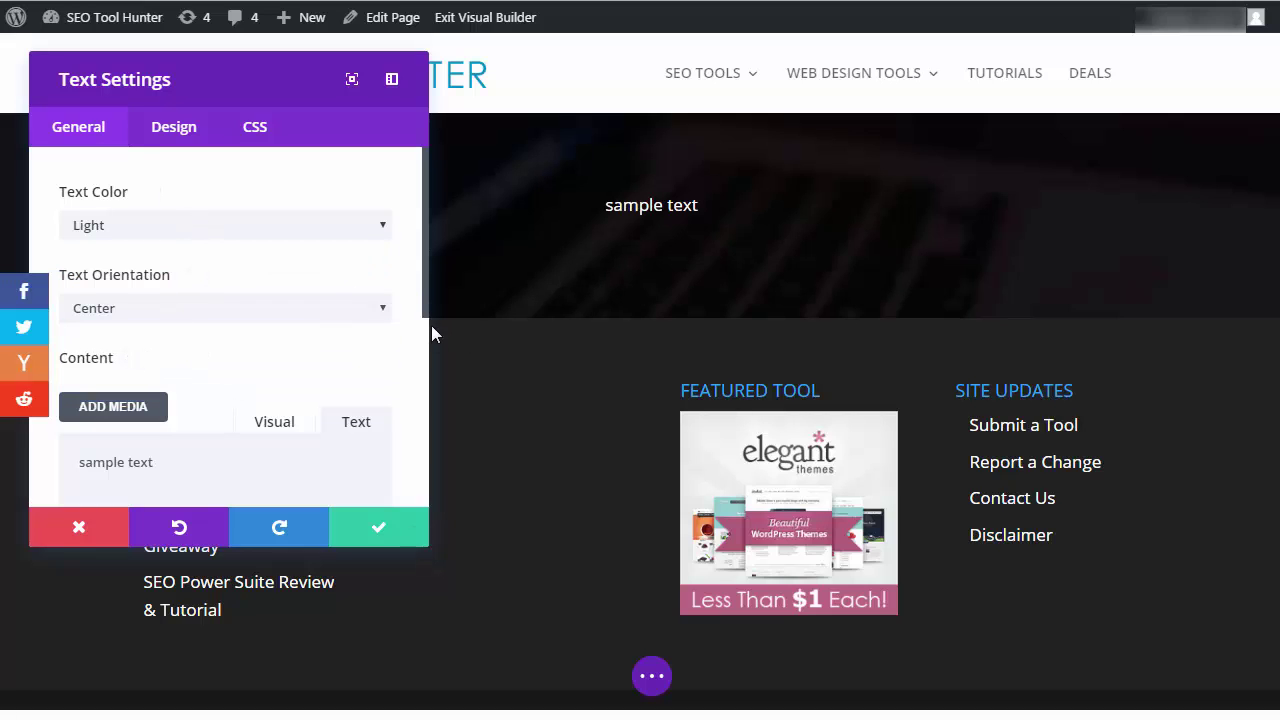
Set the Text module's header font size to 45px and its text font size to 36px, and save the settings
left_click(203, 140)
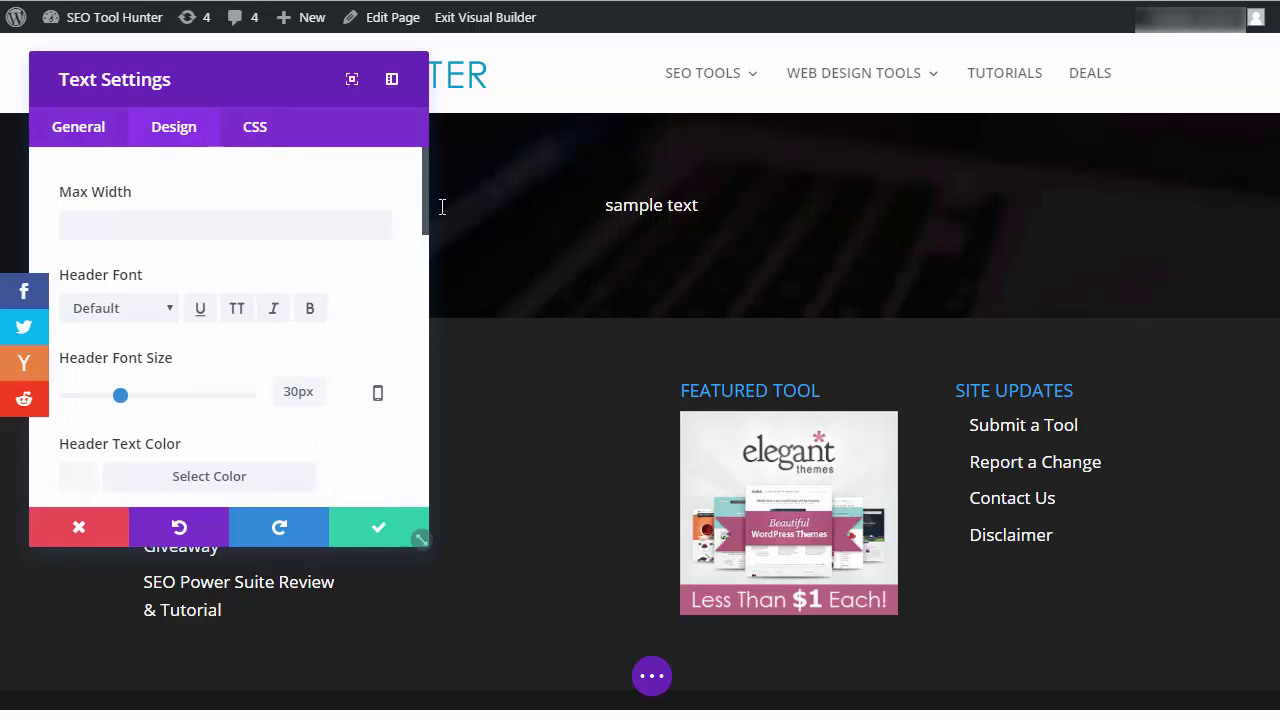
left_click_drag(425, 191, 425, 197)
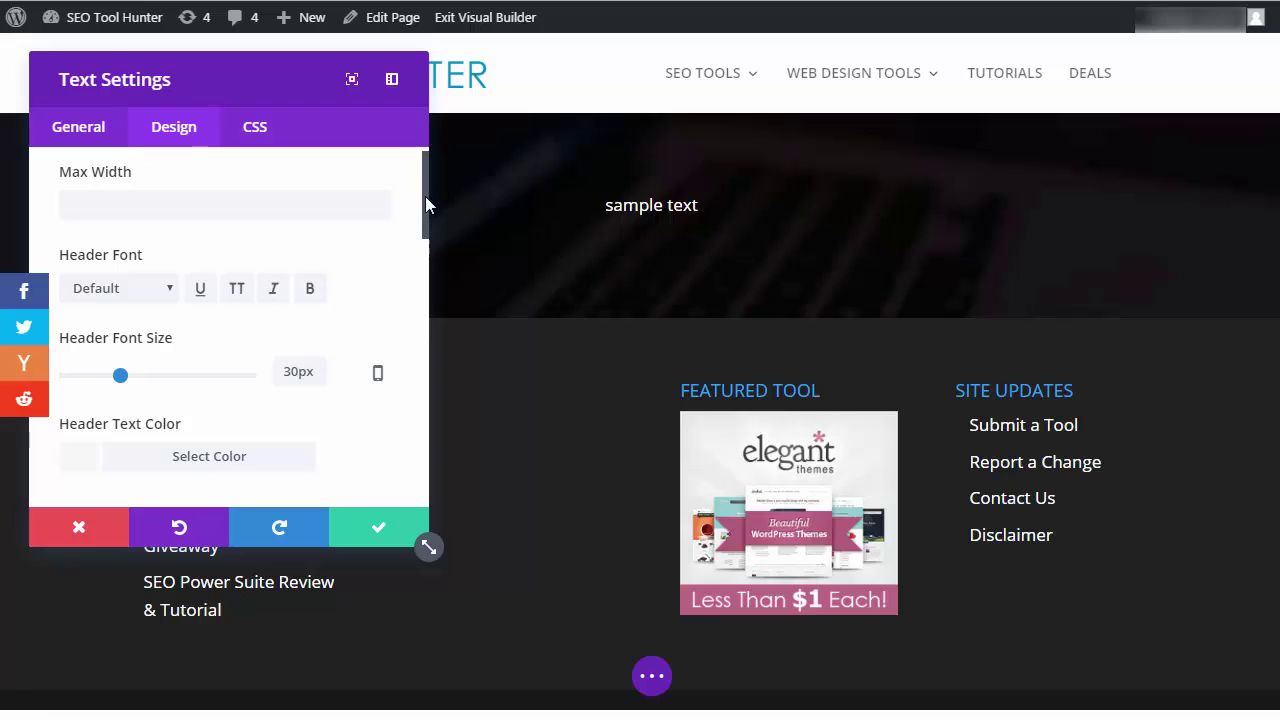
left_click_drag(130, 376, 150, 378)
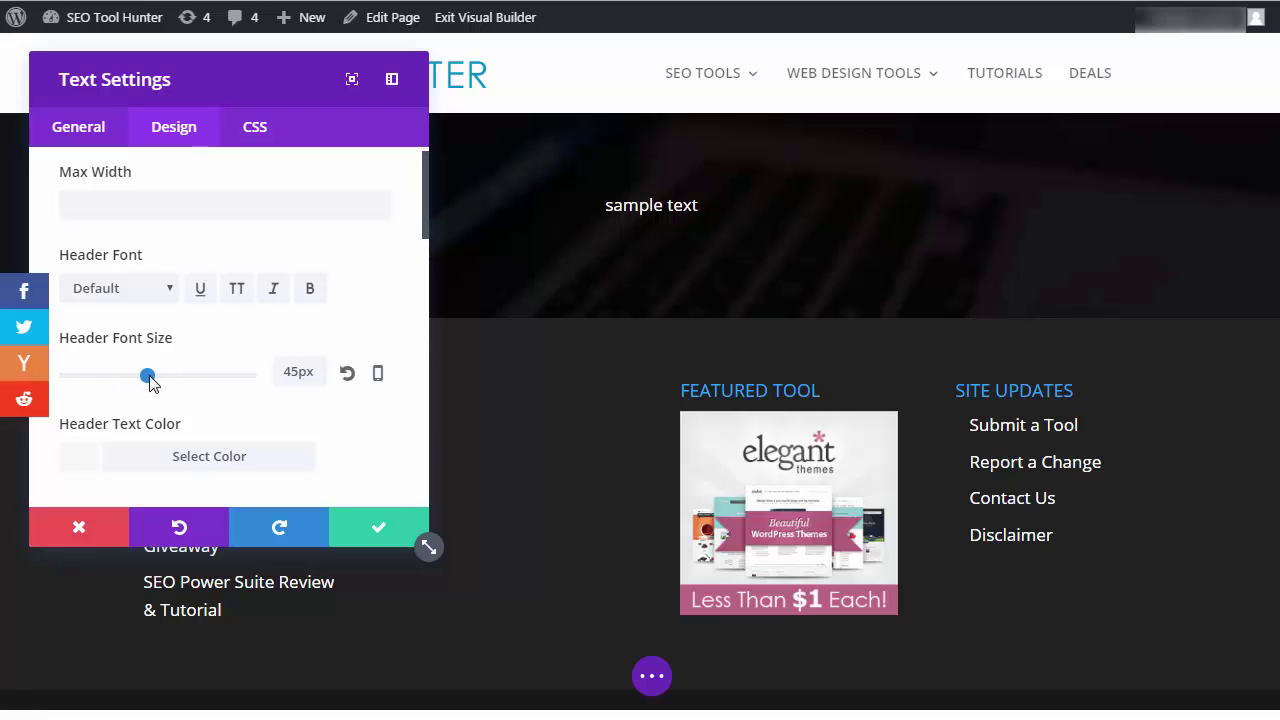
left_click_drag(428, 217, 428, 318)
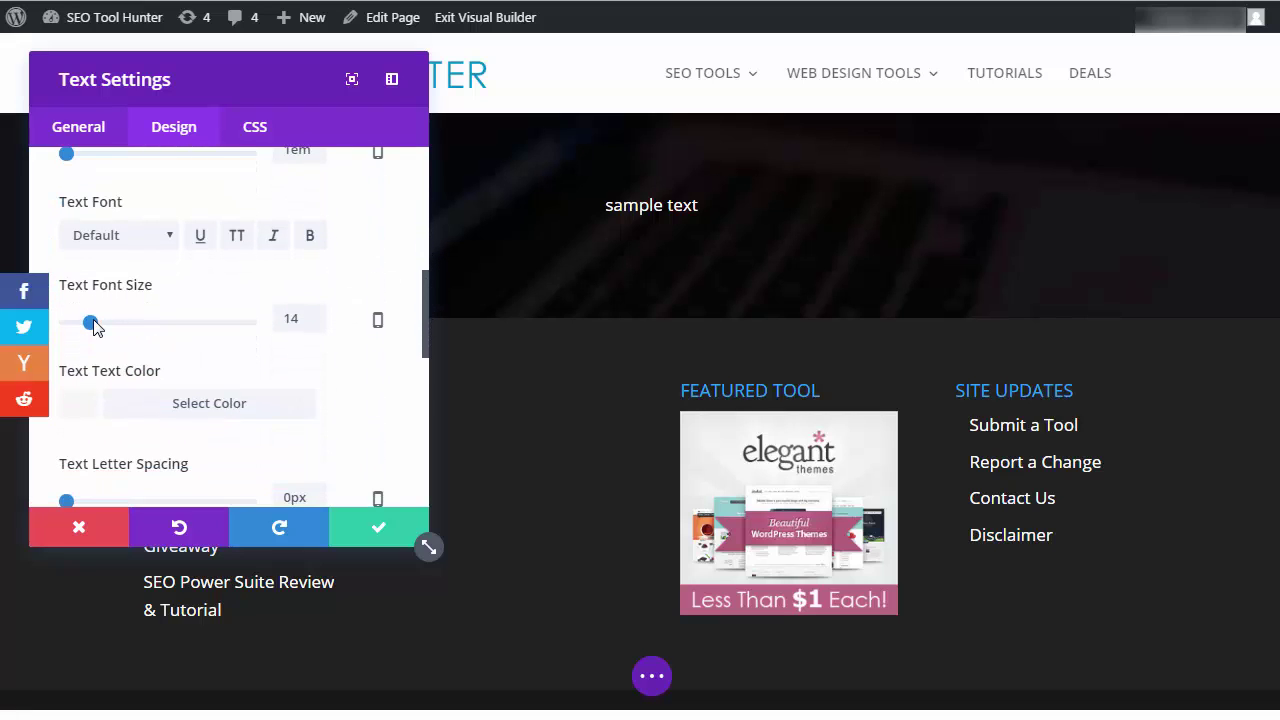
left_click_drag(91, 322, 131, 322)
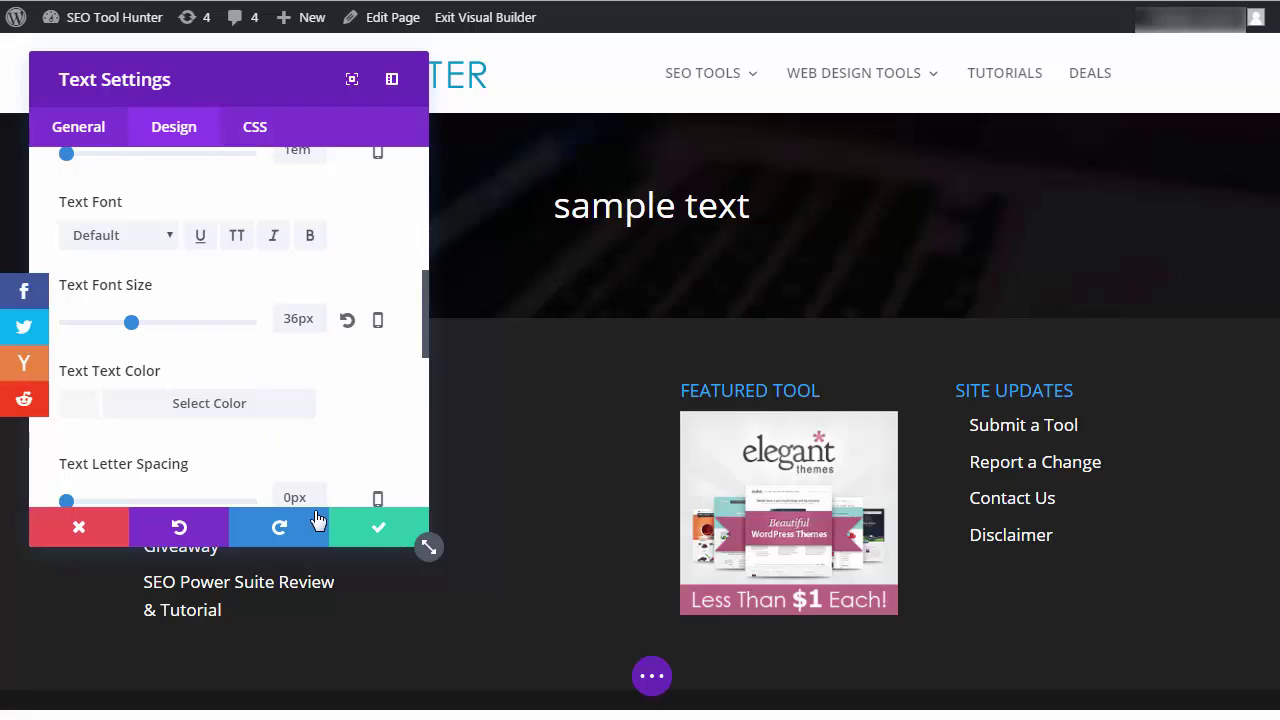
left_click(365, 529)
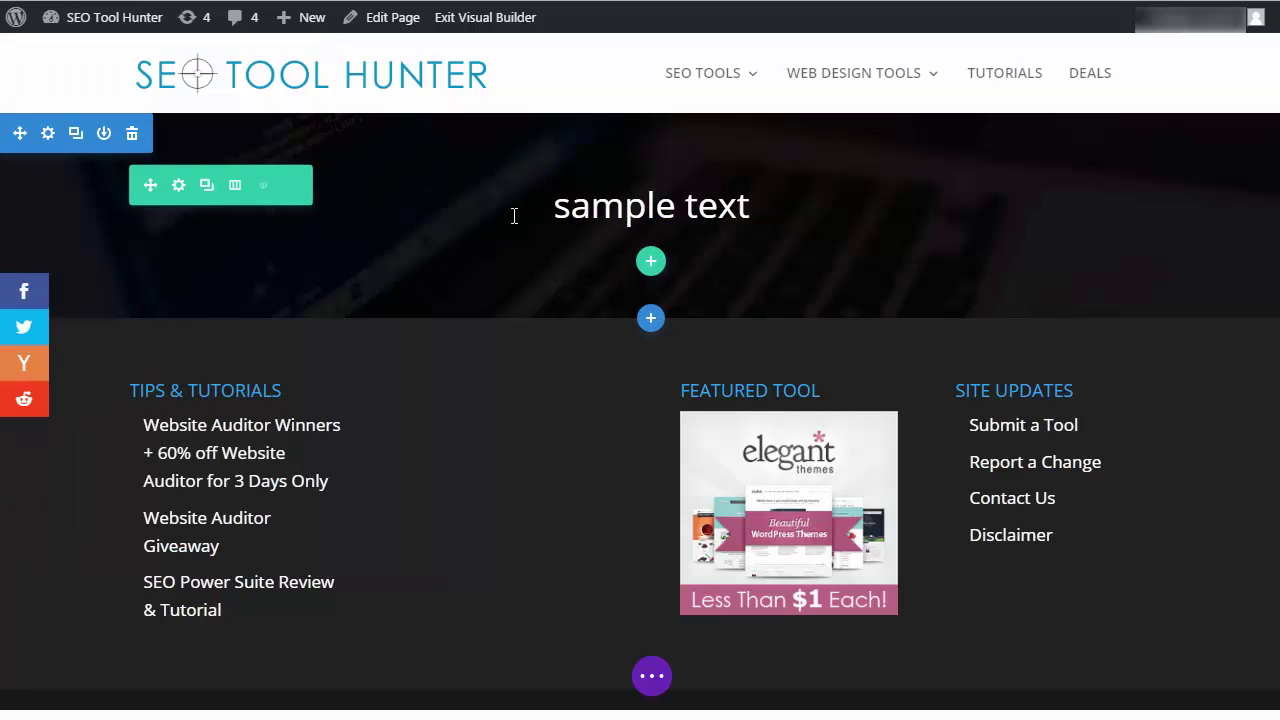
Add a single-column row below the sample text containing a Button module with Center alignment, and save it
mouse_move(655, 265)
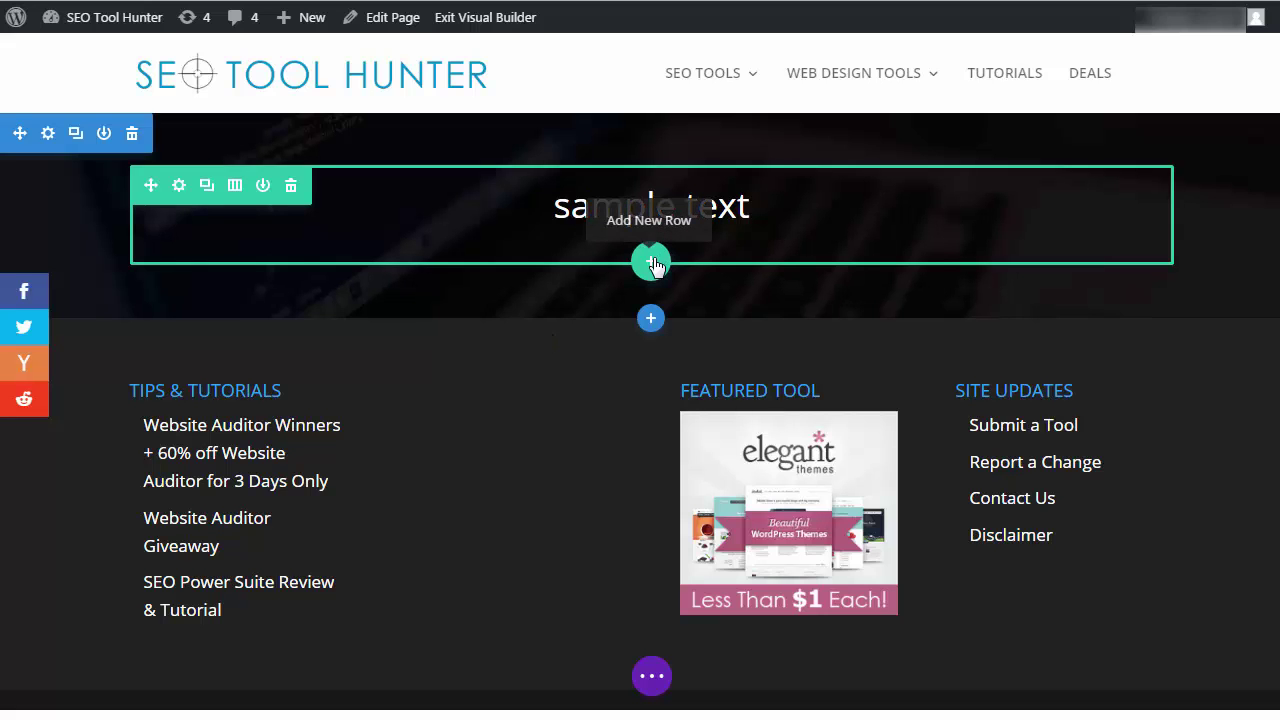
left_click(652, 263)
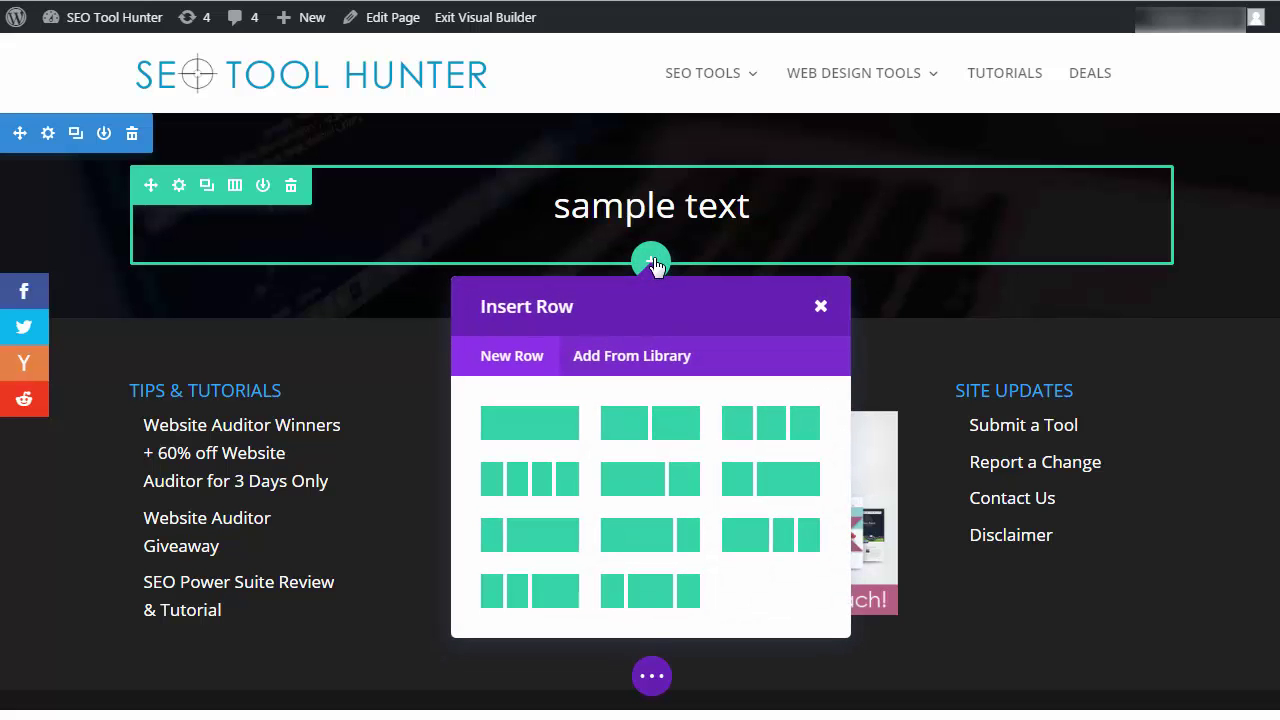
left_click(568, 432)
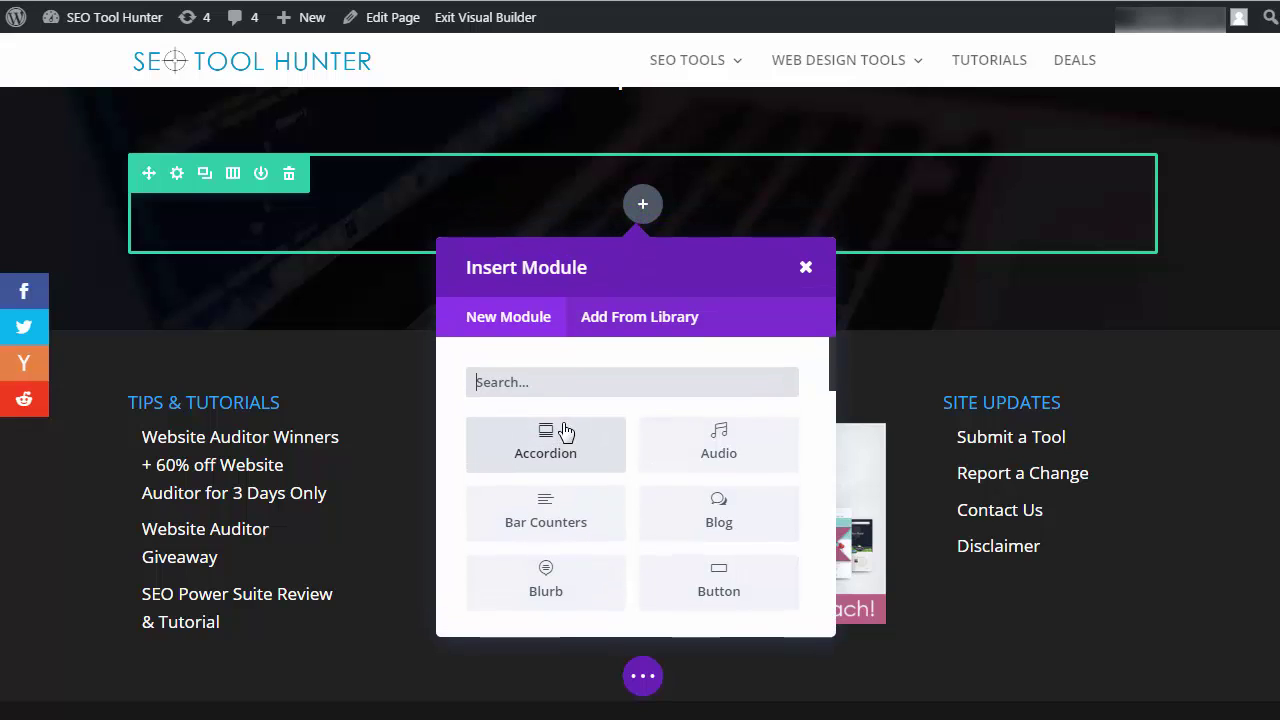
left_click(716, 585)
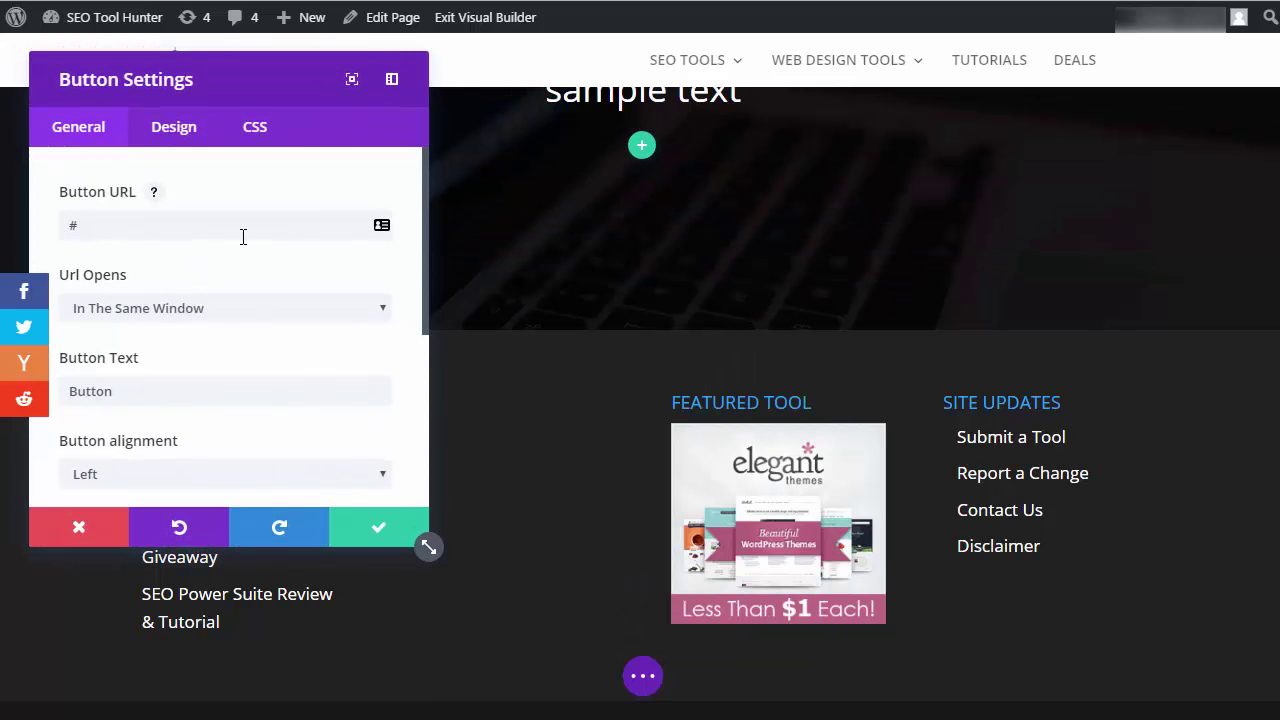
left_click(249, 480)
left_click(247, 520)
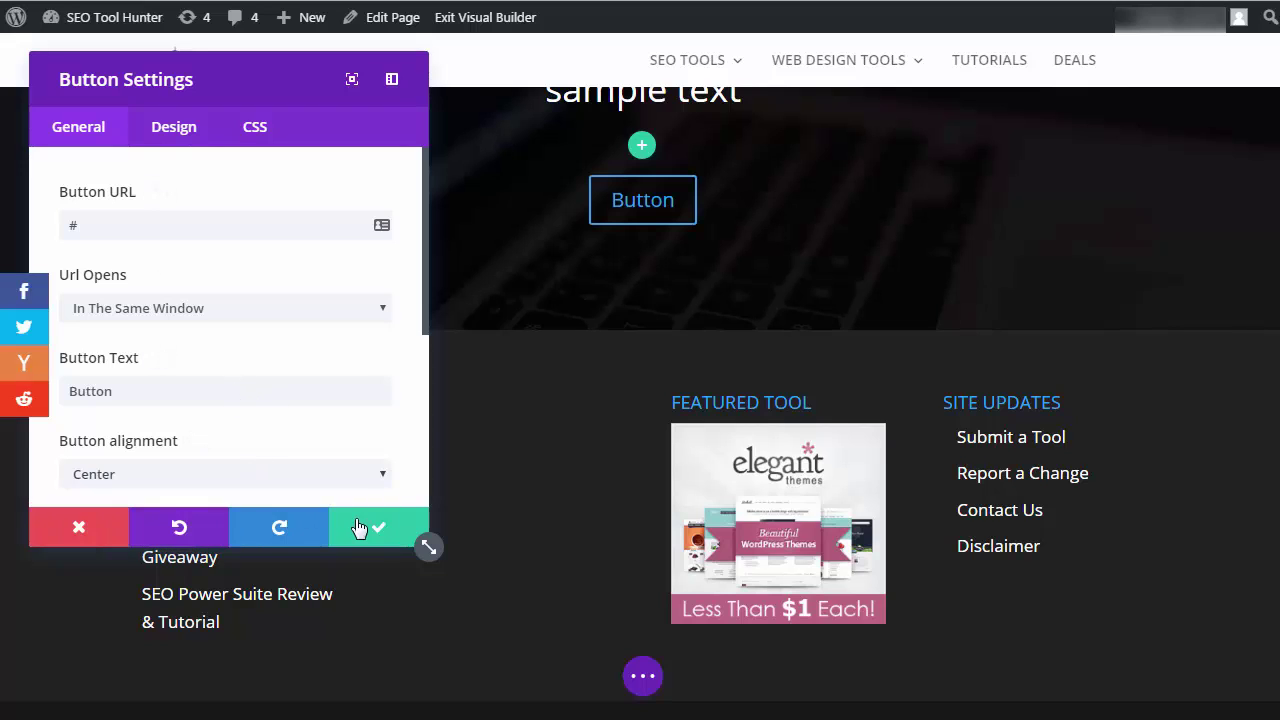
left_click(359, 528)
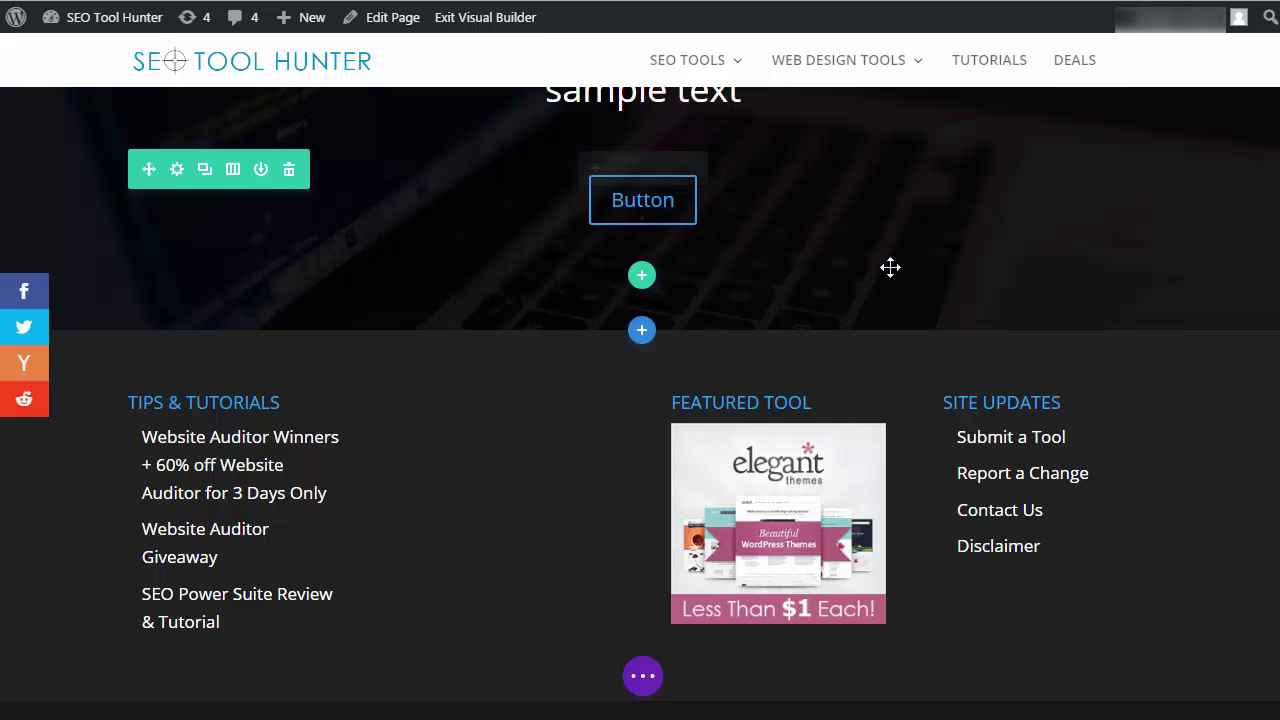
Insert a Regular section with a two-equal-column row below the dark section and save an Image module in its first column
scroll(800, 262, "up", 1)
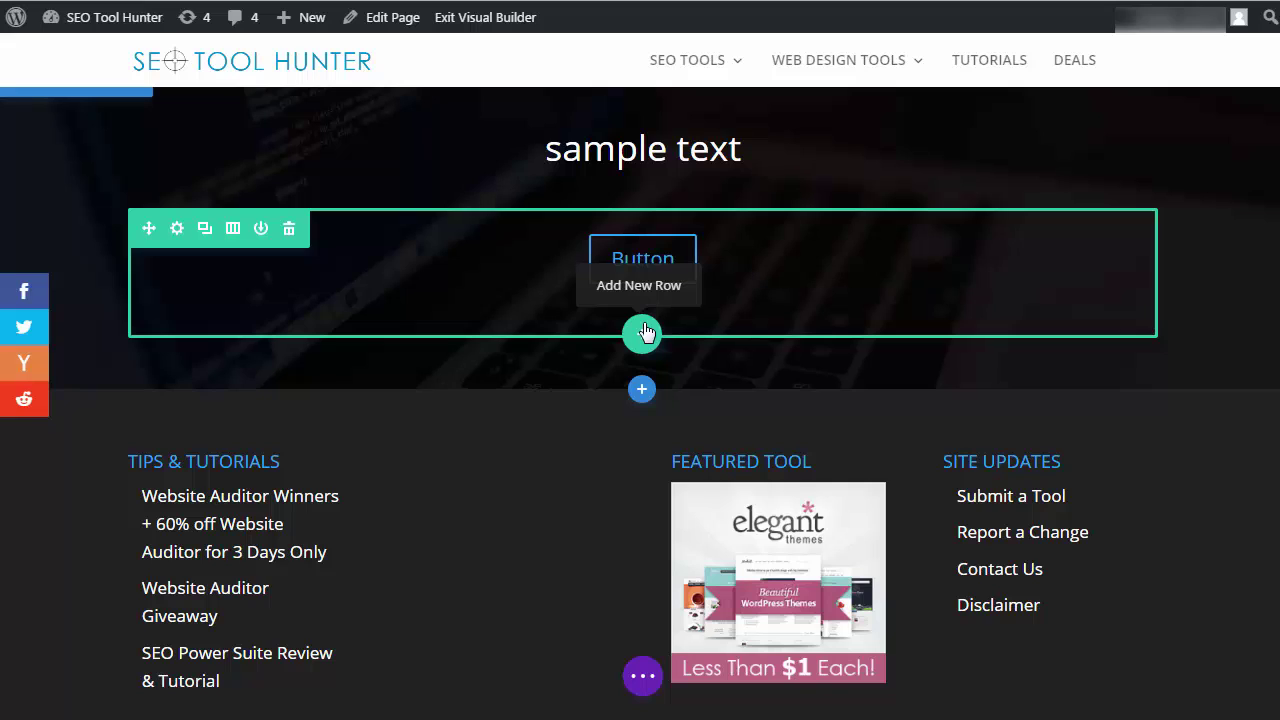
left_click(645, 392)
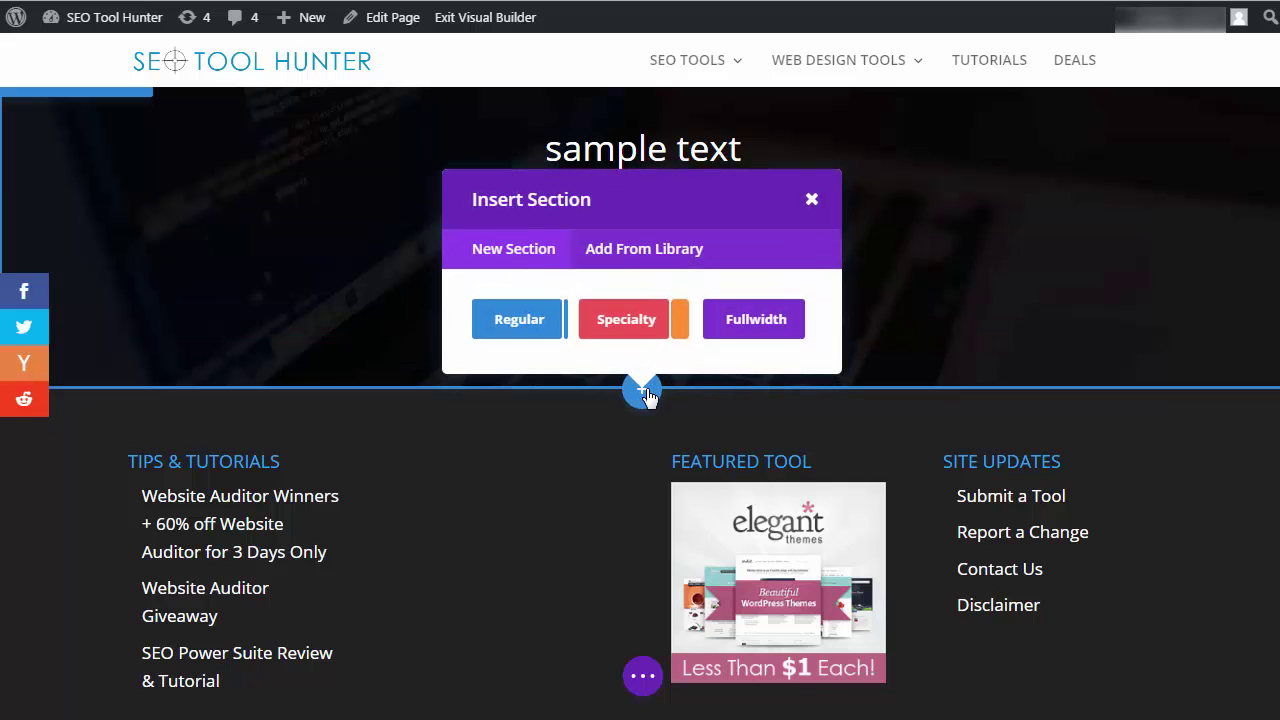
left_click(519, 320)
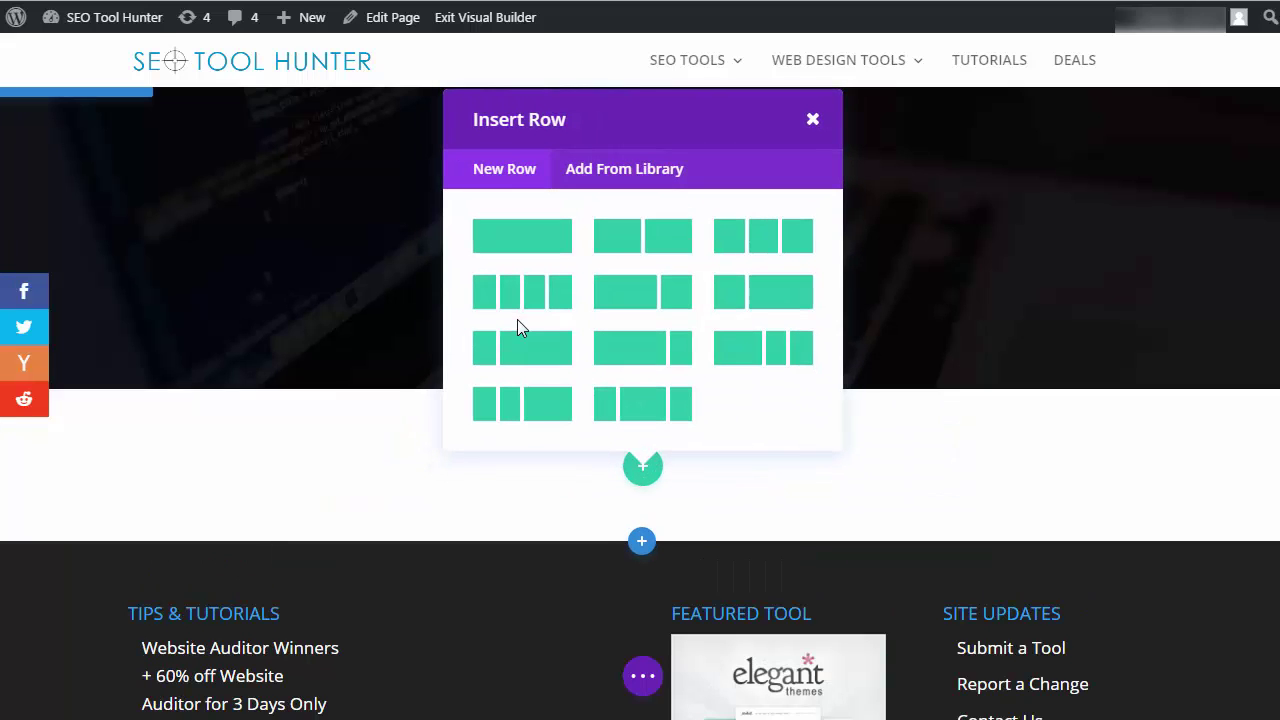
left_click(640, 250)
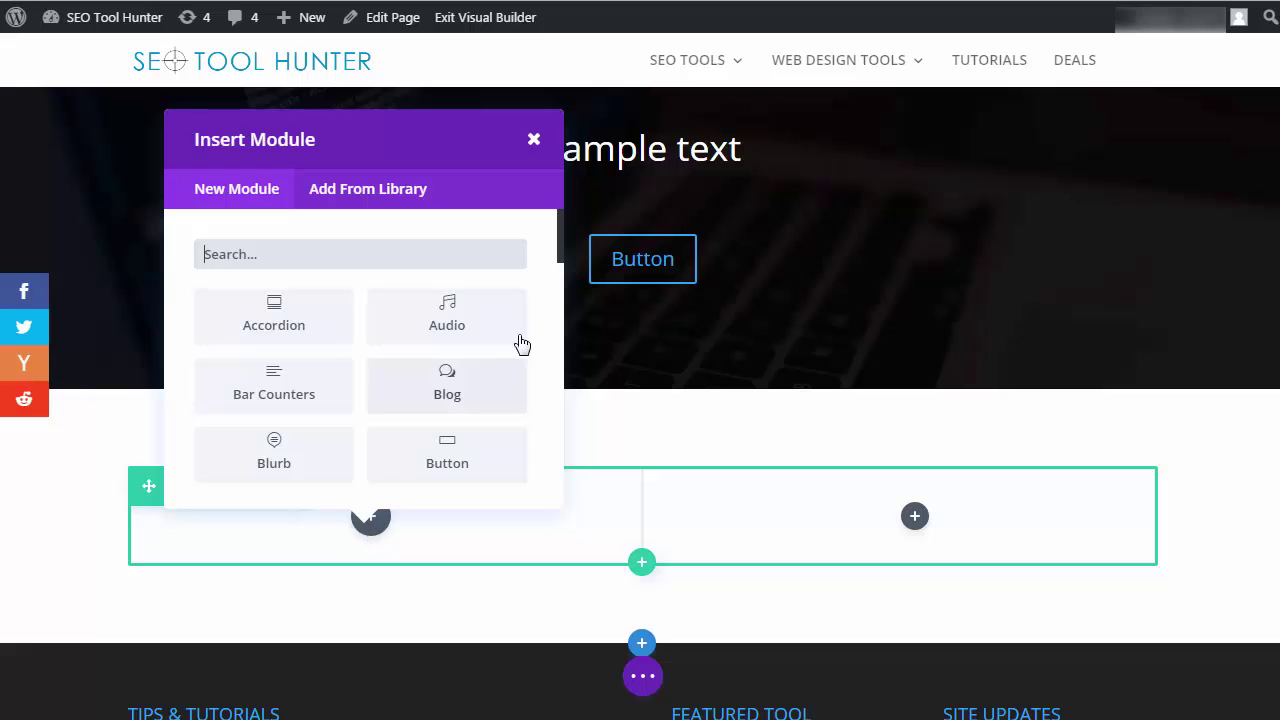
type("im")
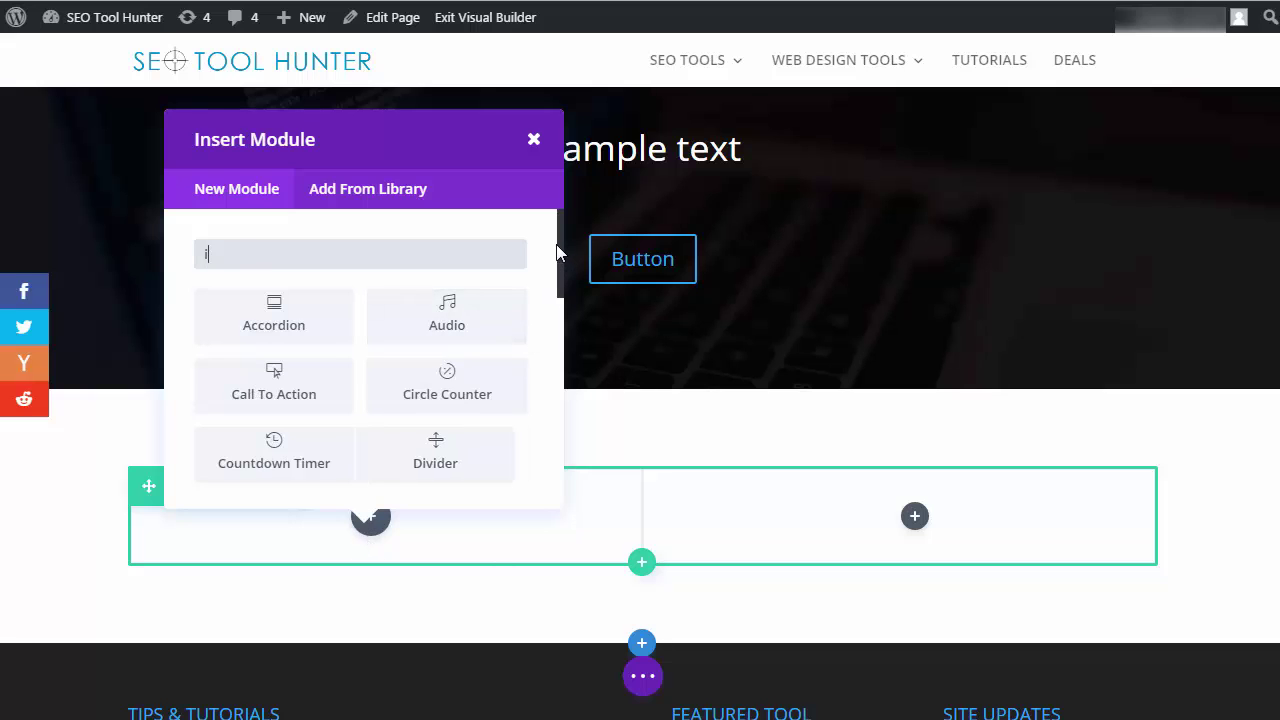
left_click(452, 325)
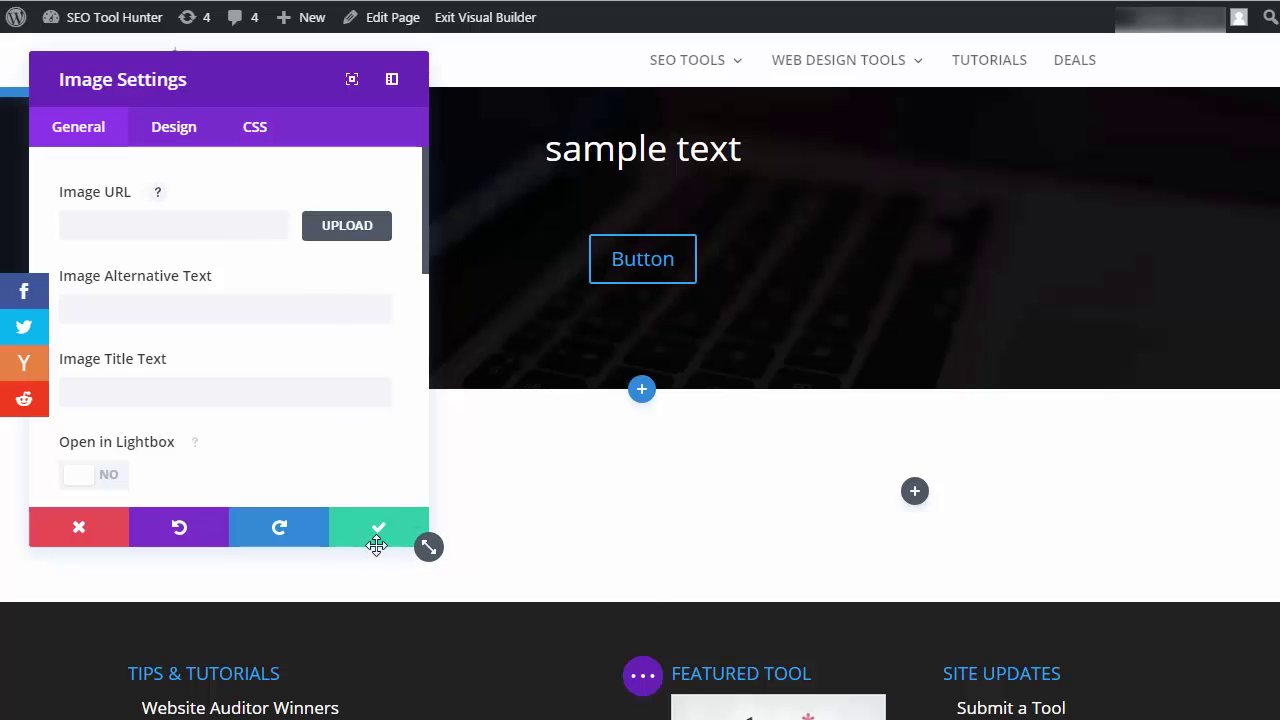
left_click(378, 527)
Insert a Bar Counters module in the row's second column and discard any changes to its settings
left_click(914, 491)
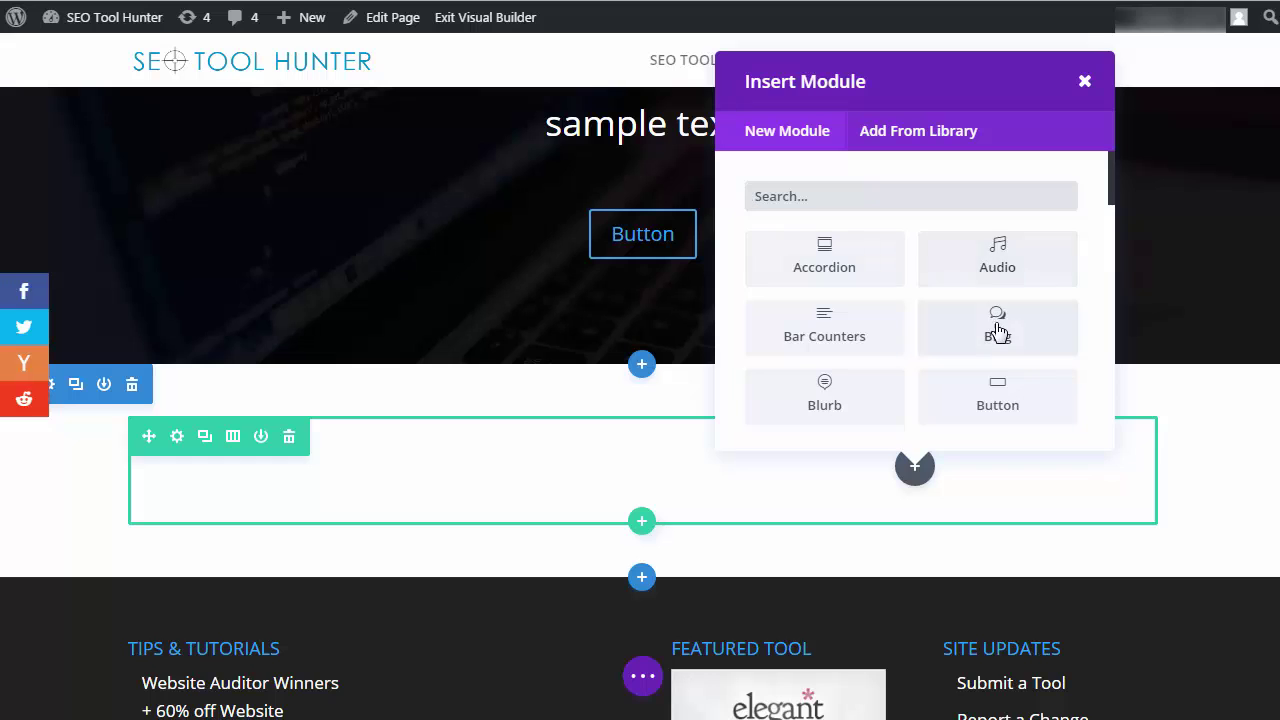
left_click(866, 334)
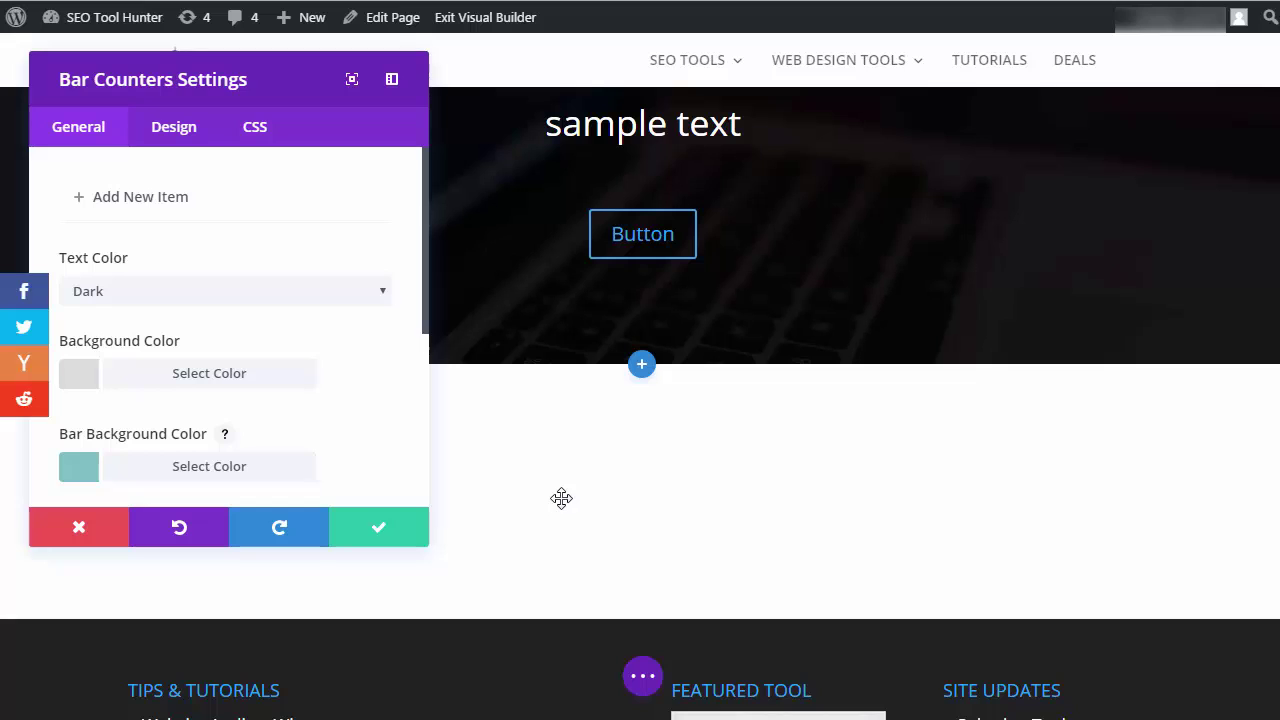
left_click(112, 528)
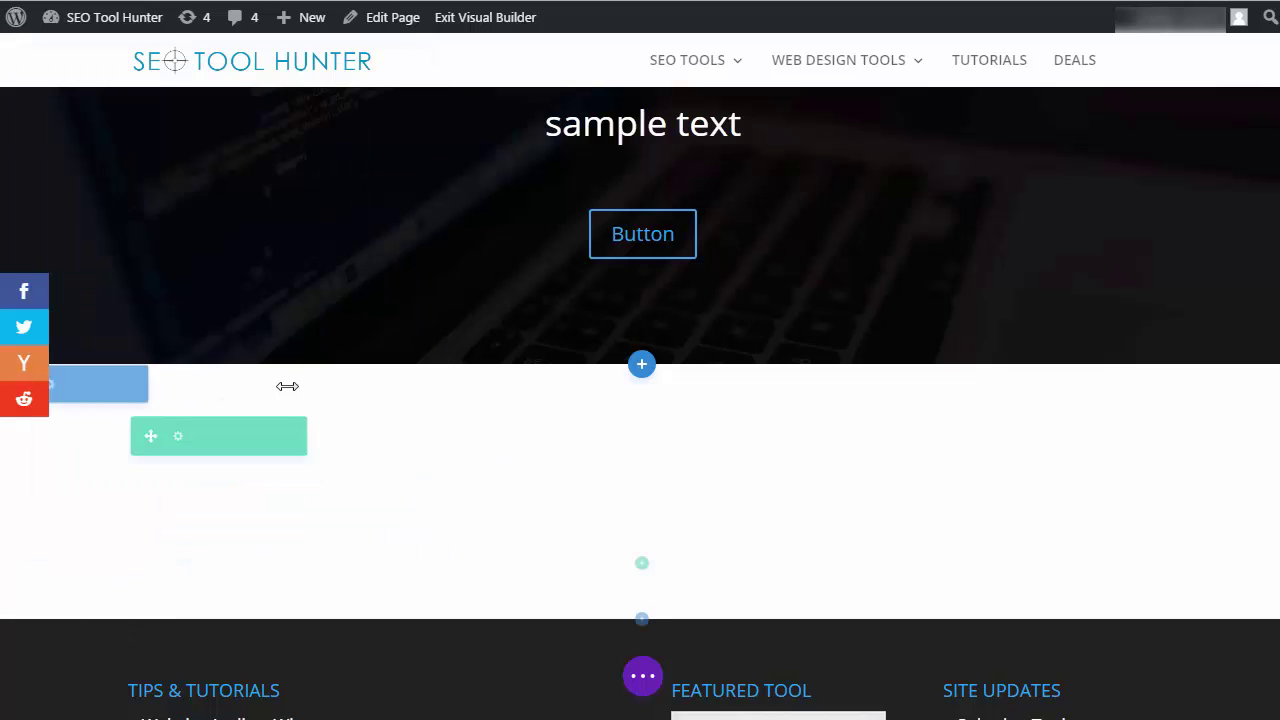
Format the words "sample text" inline as a bold Heading 1 in the Amatic SC font
left_click(656, 125)
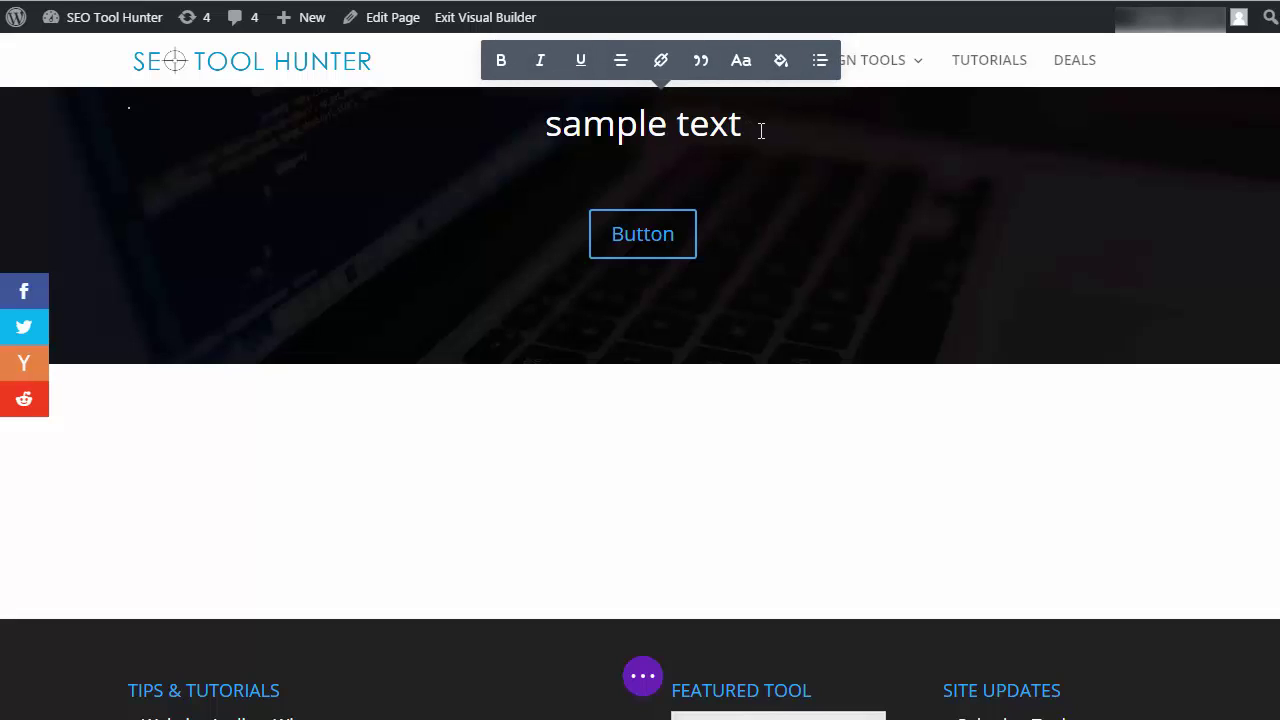
left_click_drag(760, 126, 561, 131)
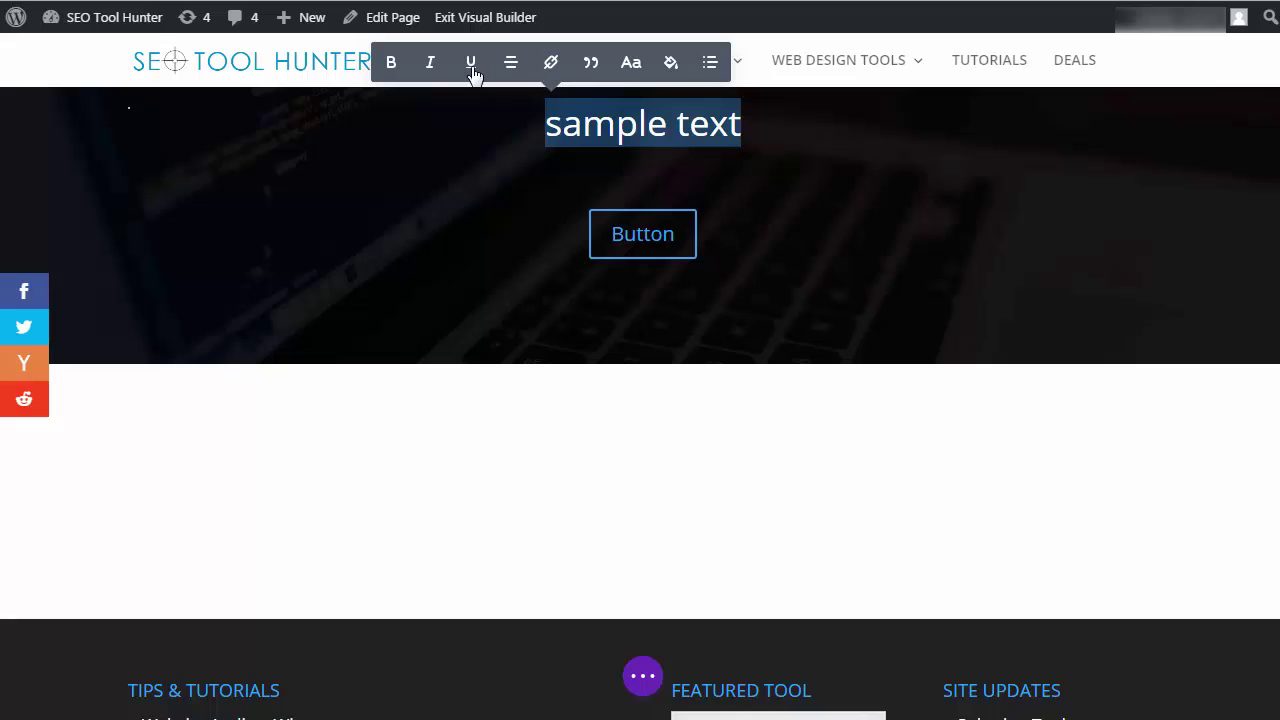
left_click(398, 68)
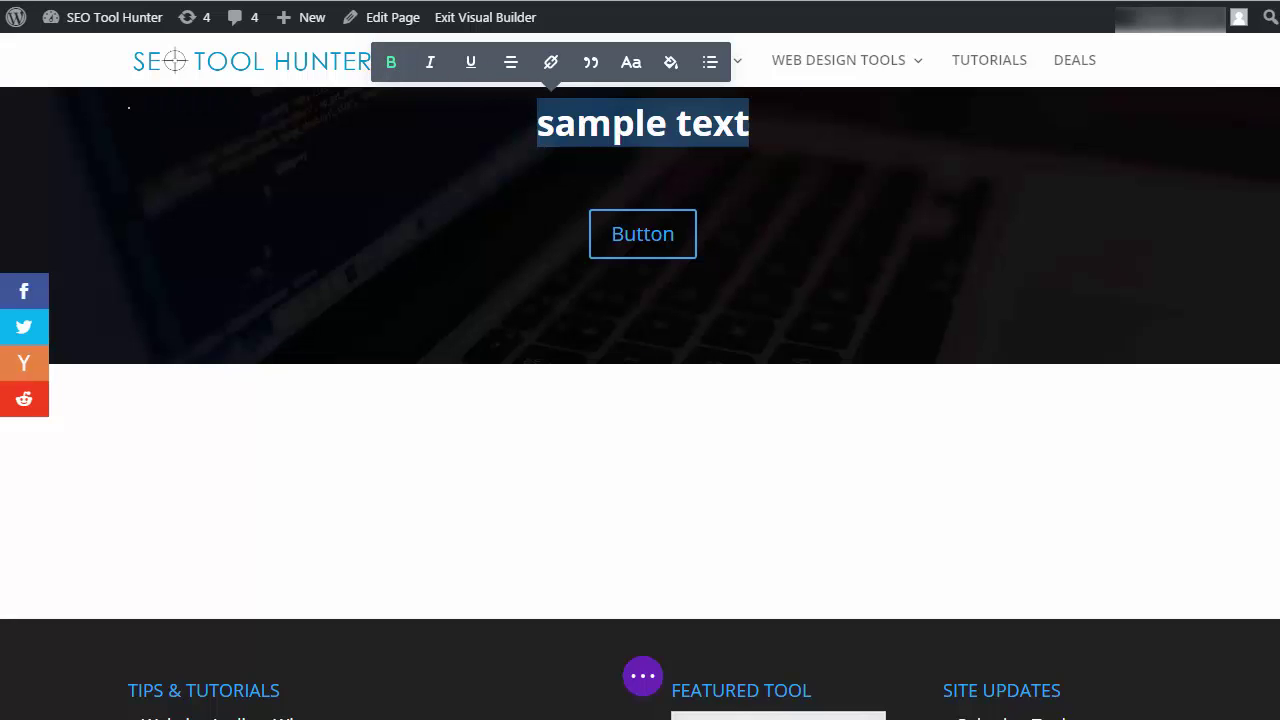
left_click(640, 86)
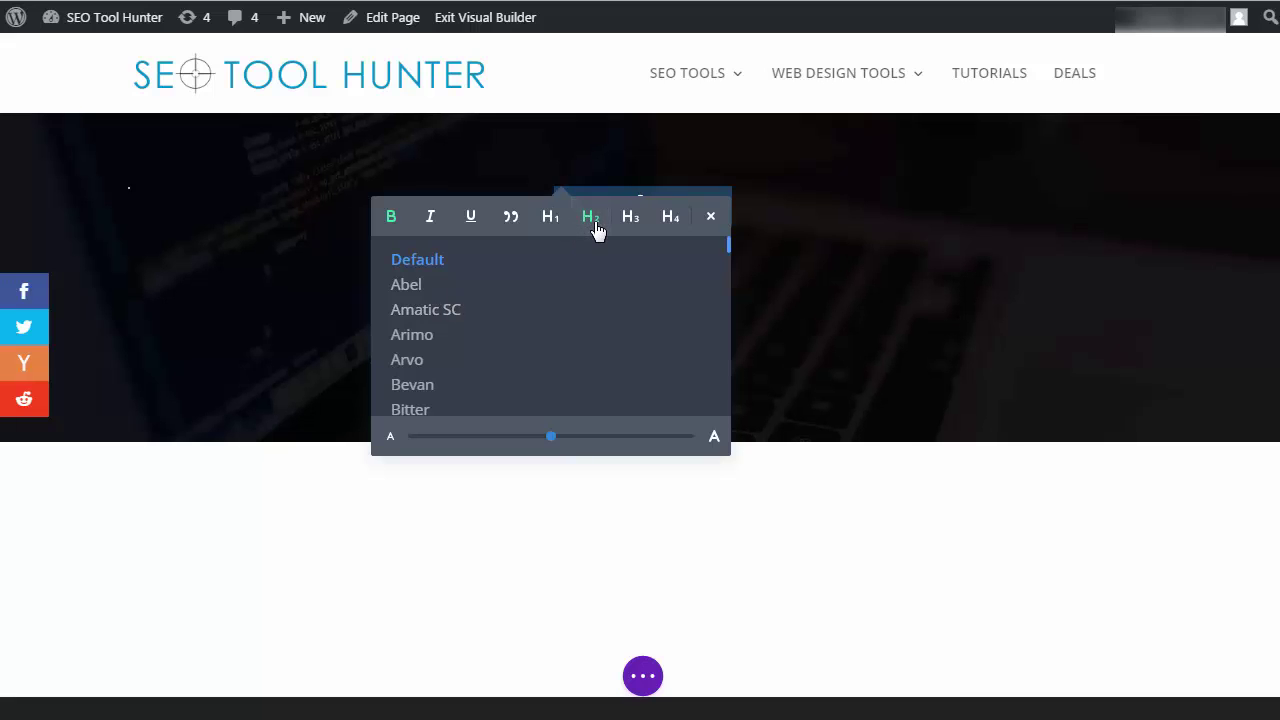
left_click(552, 218)
left_click(437, 306)
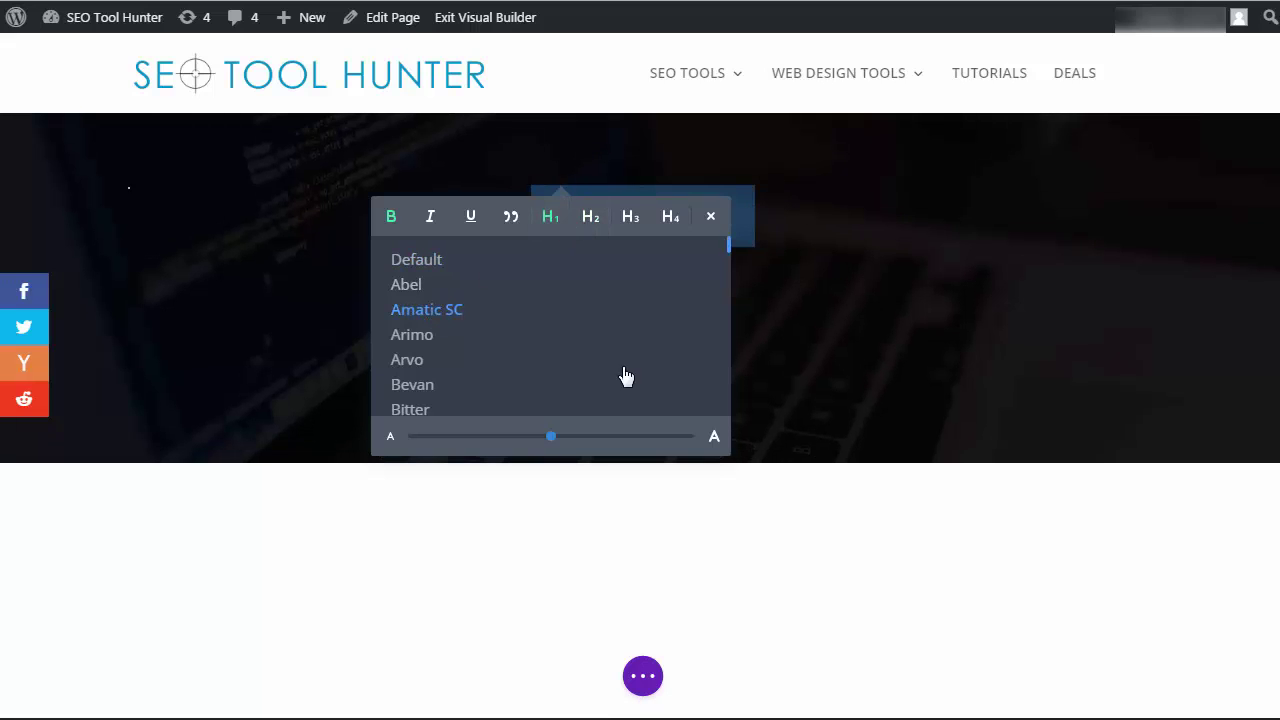
left_click(790, 372)
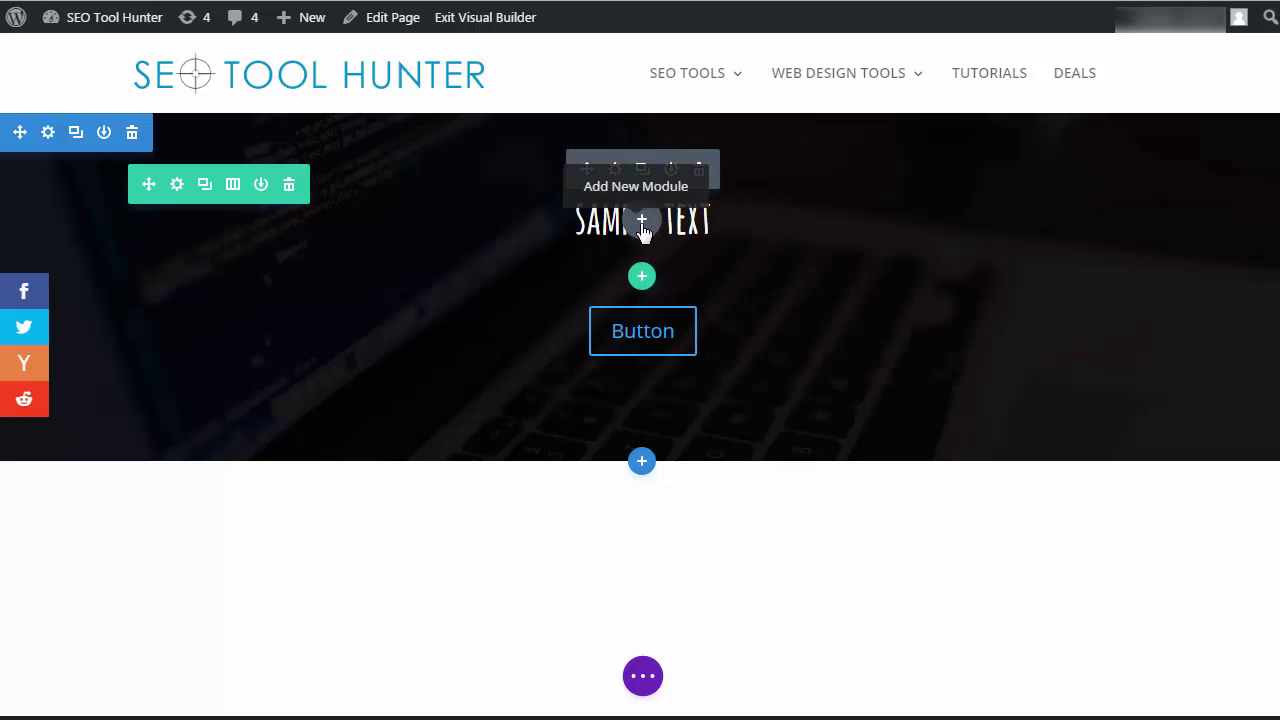
key("ctrl+z")
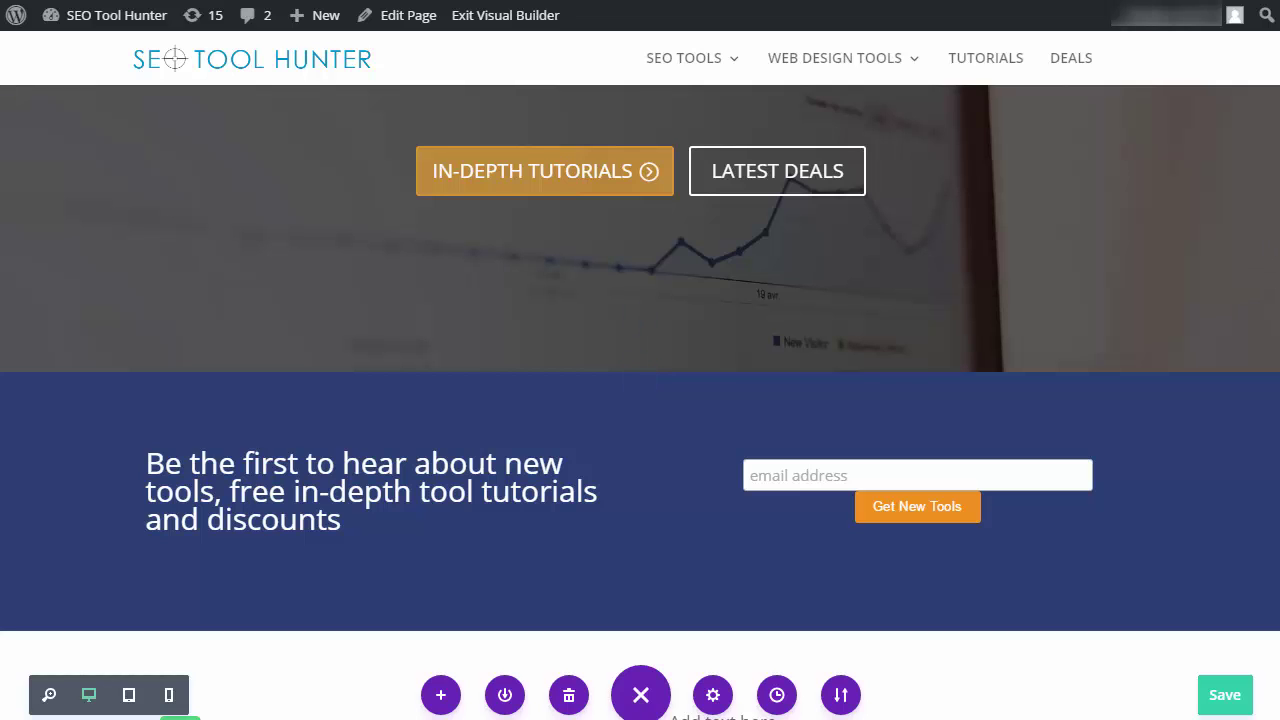
Look over the existing page from the signup section to the Trending Tools listing and switch to the phone preview
scroll(640, 400, "down", 2)
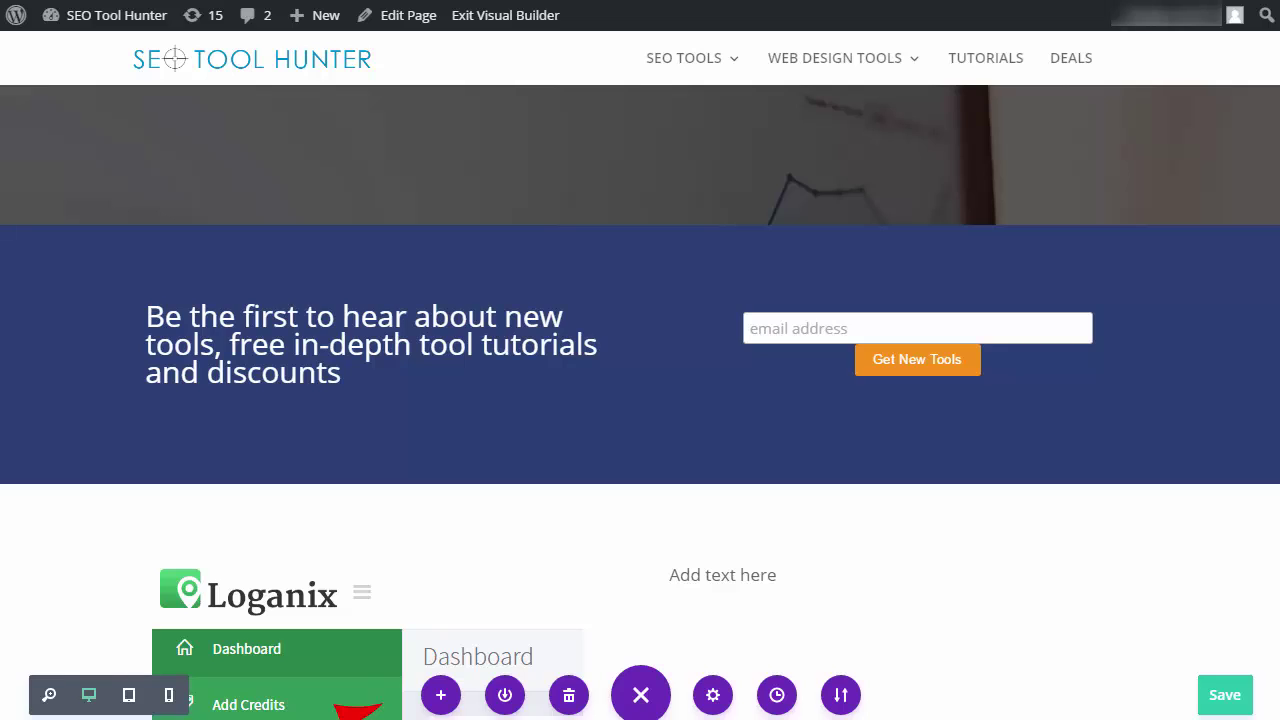
scroll(640, 400, "down", 2)
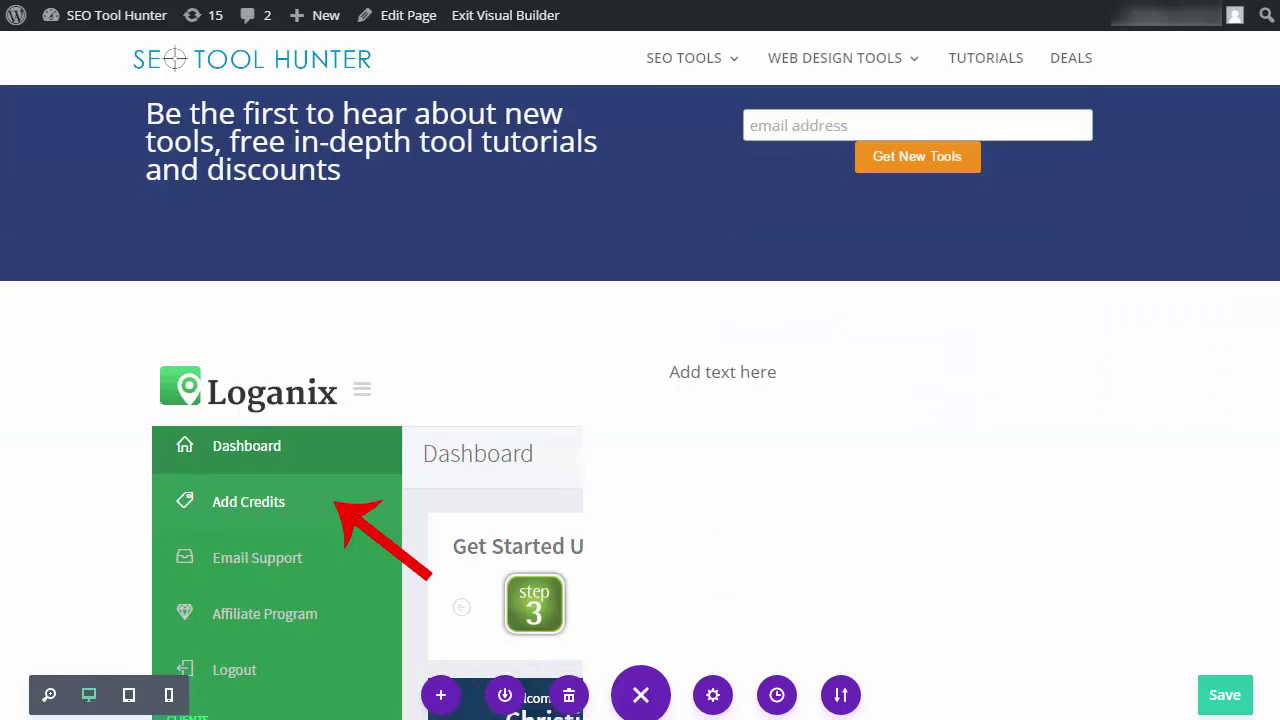
scroll(640, 400, "down", 5)
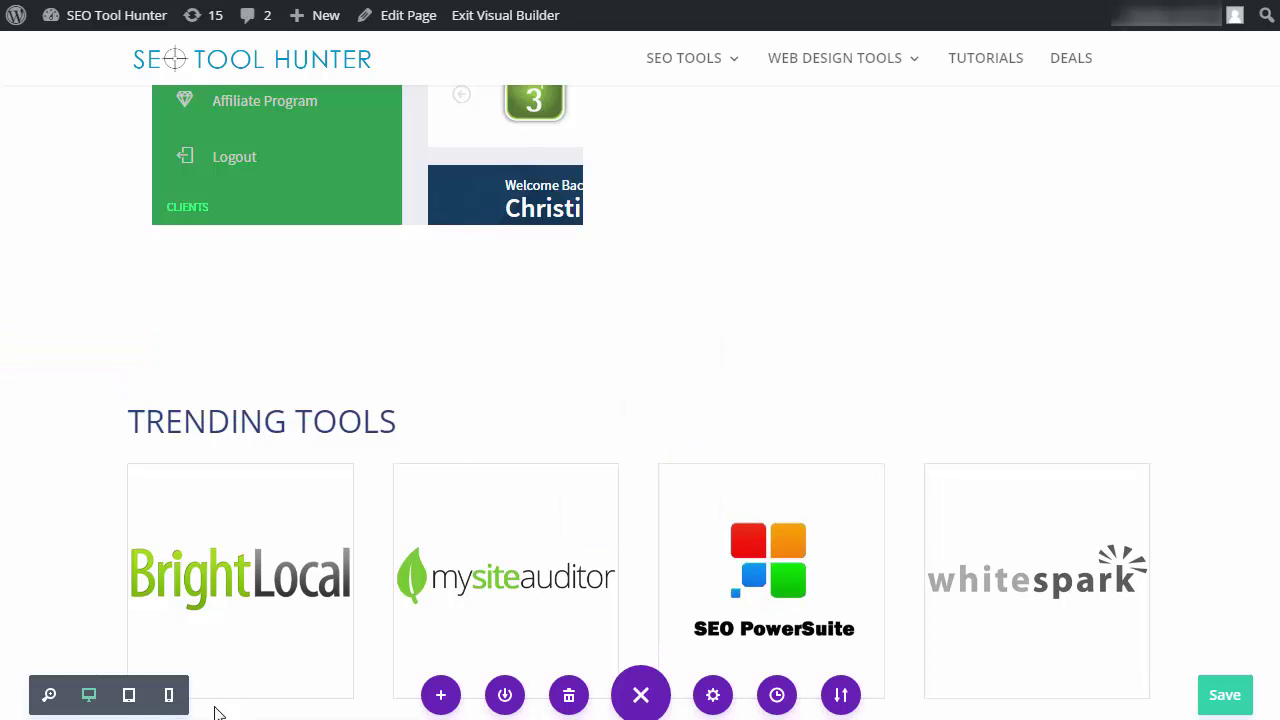
left_click(169, 695)
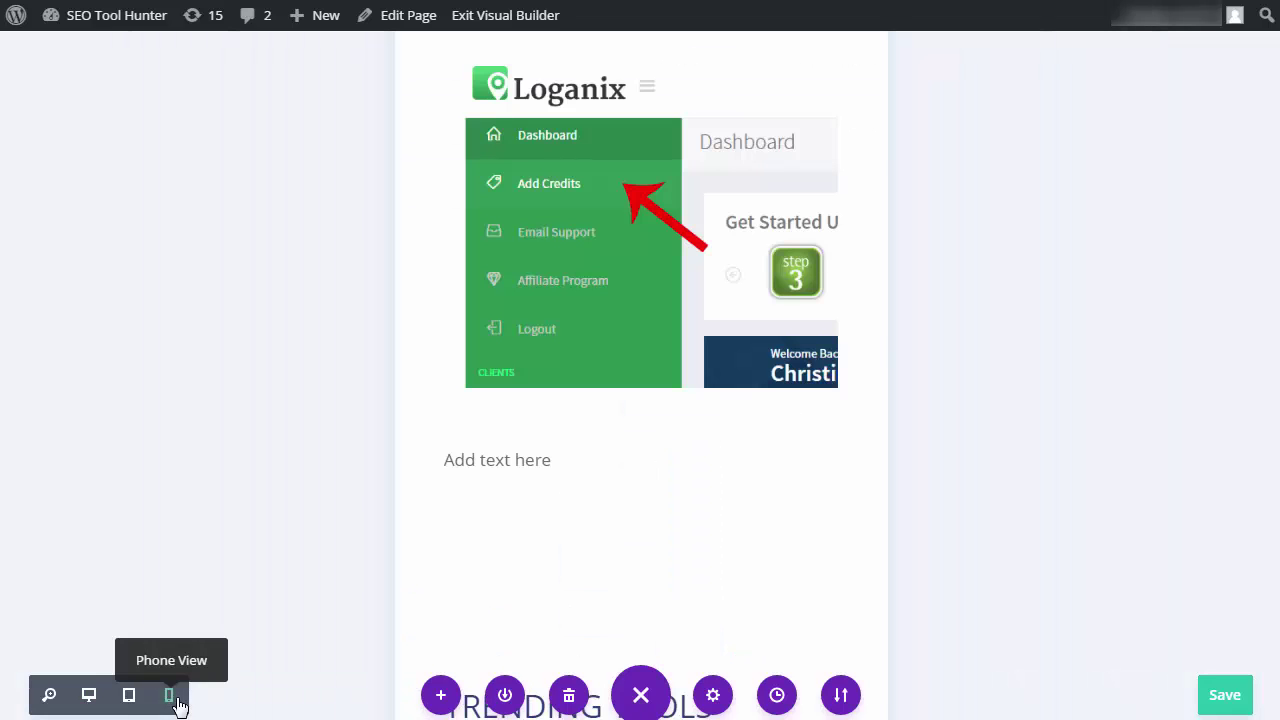